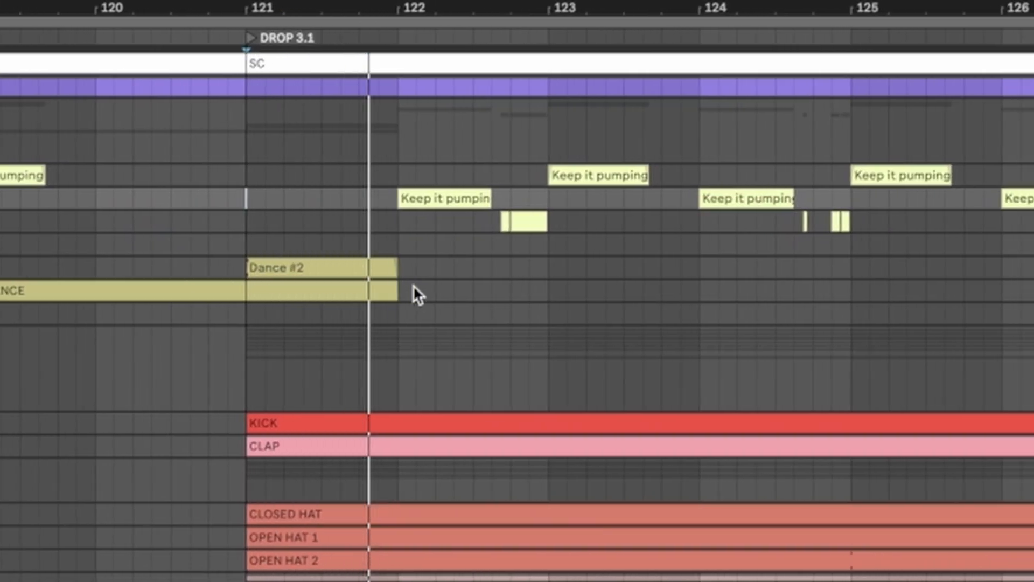
Step: Follow the playback of the vocal clips through DROP 3.1 into the start of DROP 3.2
scroll(412, 286, "down", 3)
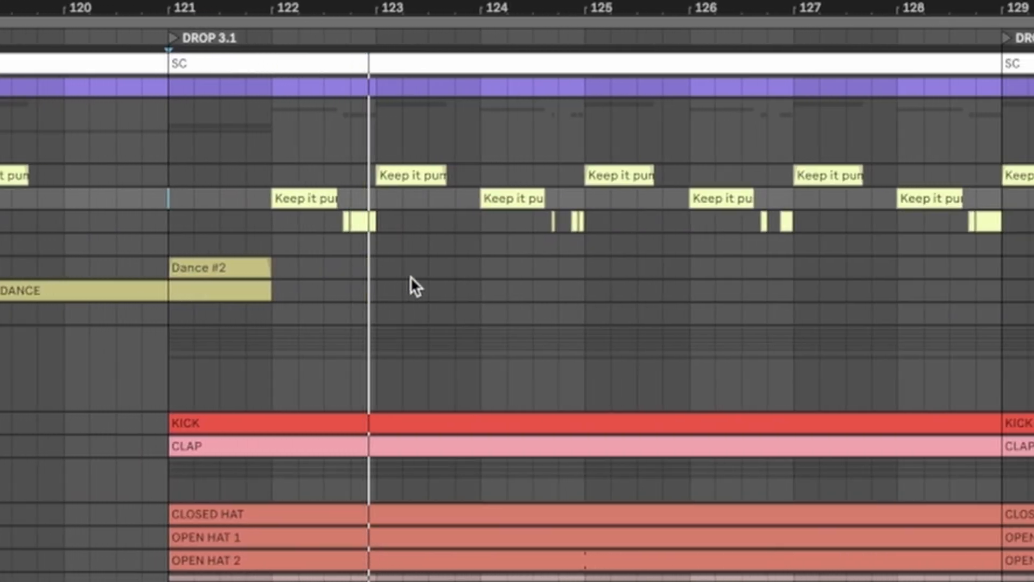
scroll(396, 254, "down", 2)
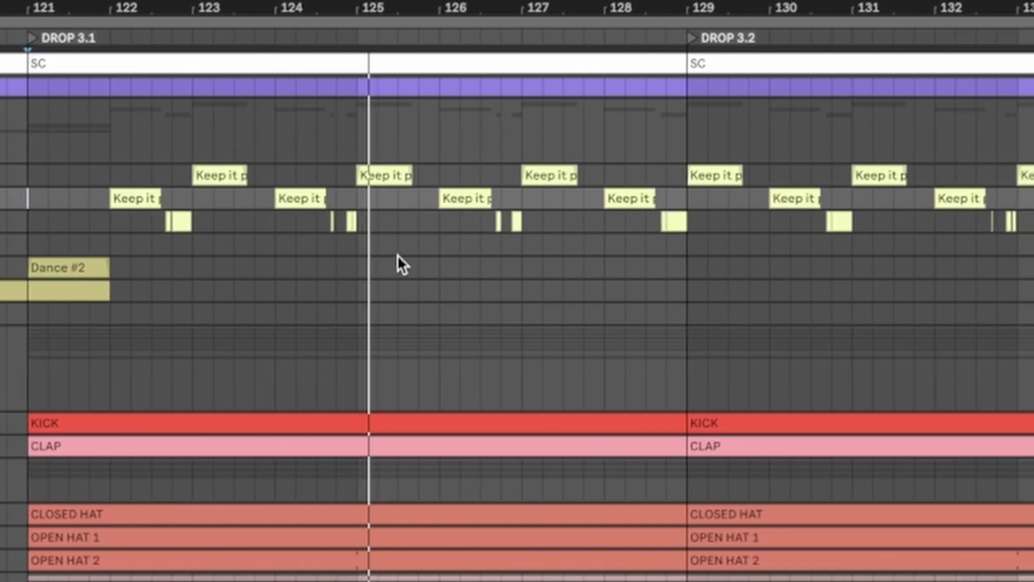
scroll(398, 254, "up", 3)
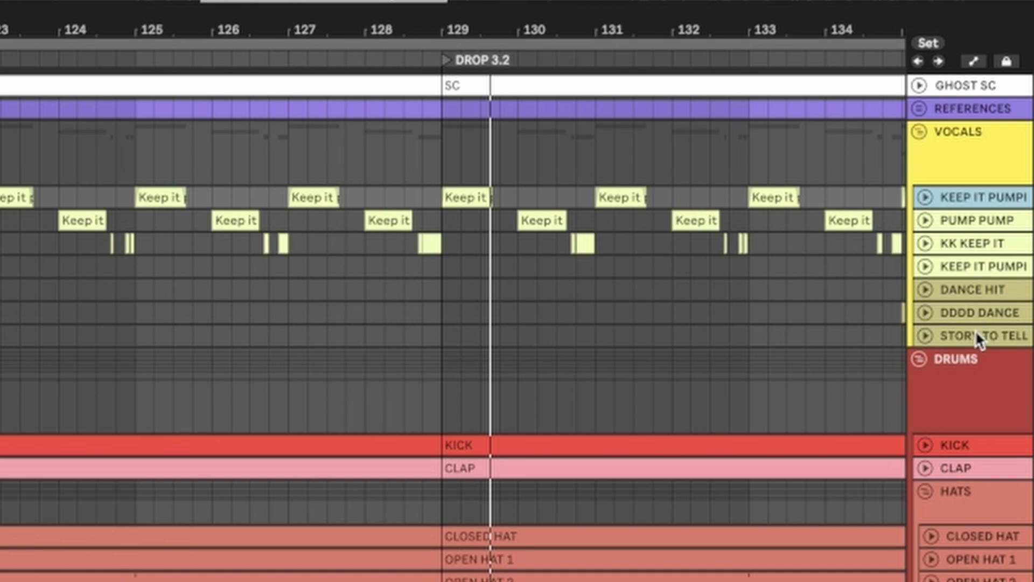
left_click(977, 332)
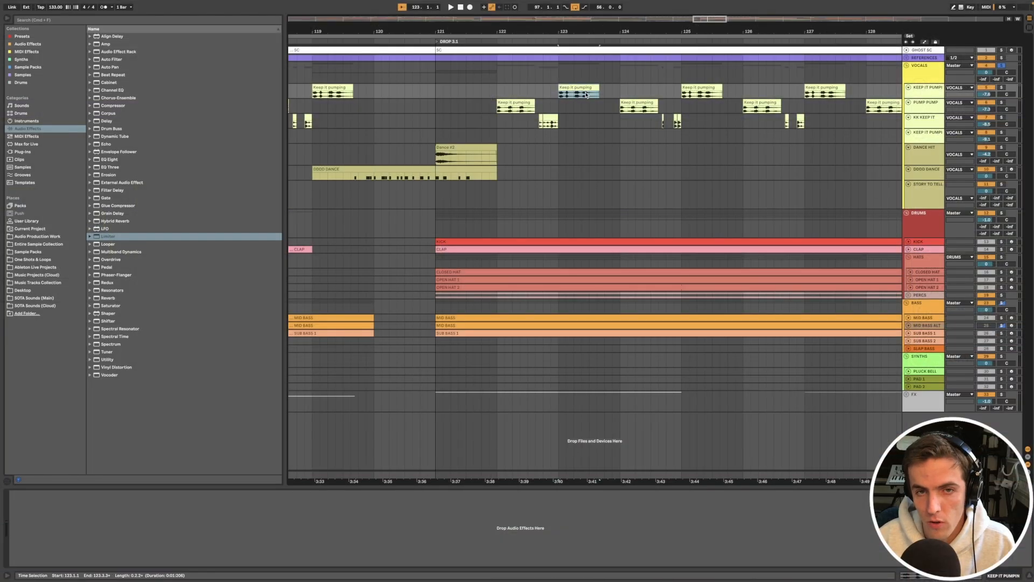
Step: Audition the "Keep it pumping" clip at bar 125 on the KEEP IT PUMPIN track and select it
scroll(586, 95, "up", 5)
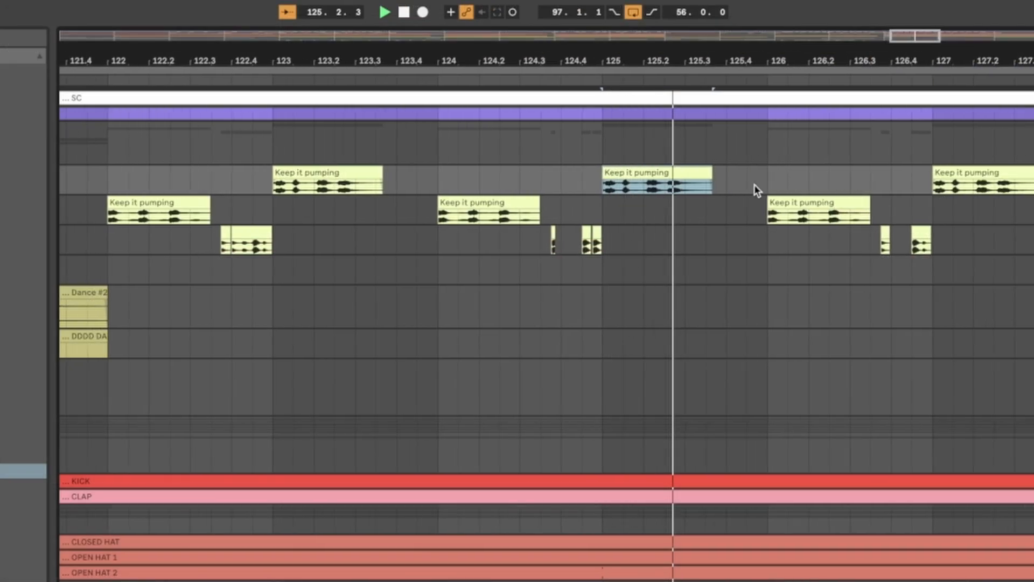
key("space")
left_click(729, 185)
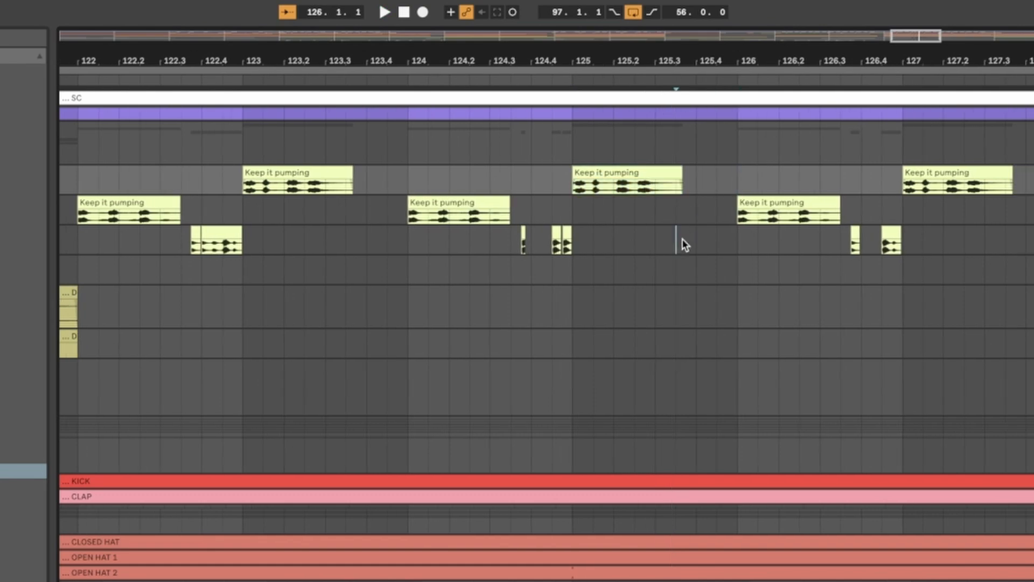
left_click(684, 245)
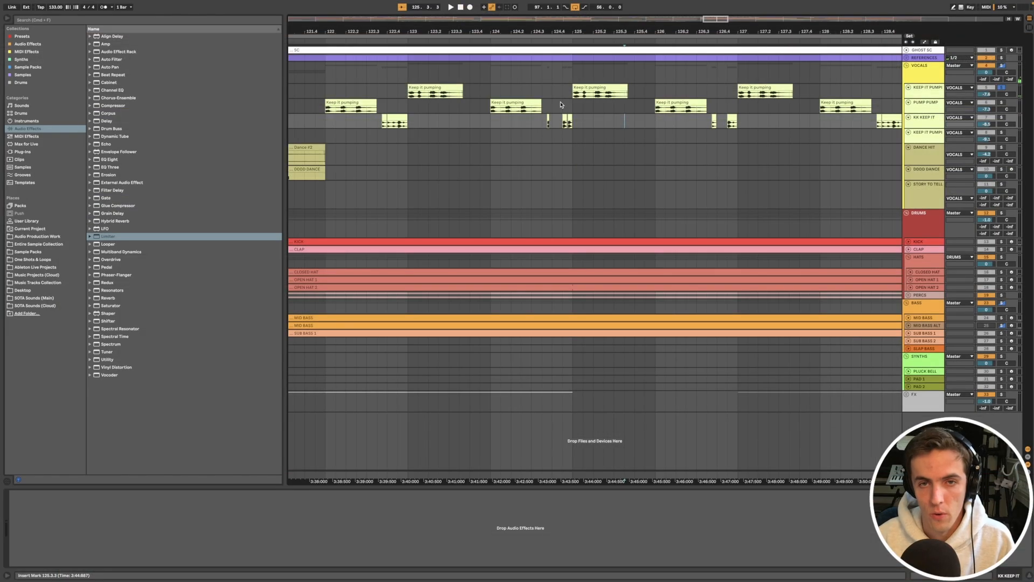
left_click(599, 87)
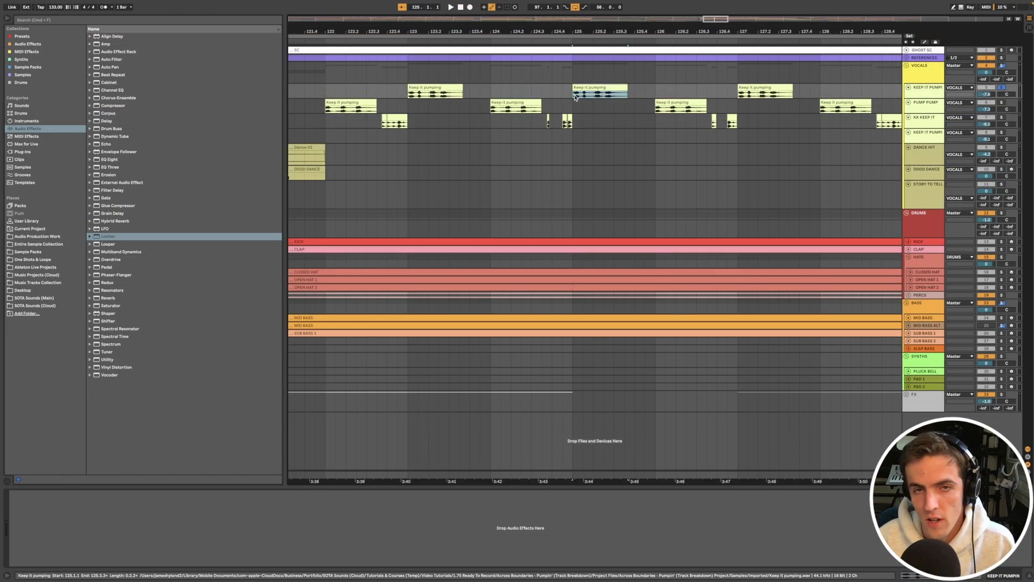
Step: Audition the "Keep it pumping" clip at bar 123 and enlarge its track to show the waveform in detail
left_click(408, 141)
scroll(408, 142, "down", 2)
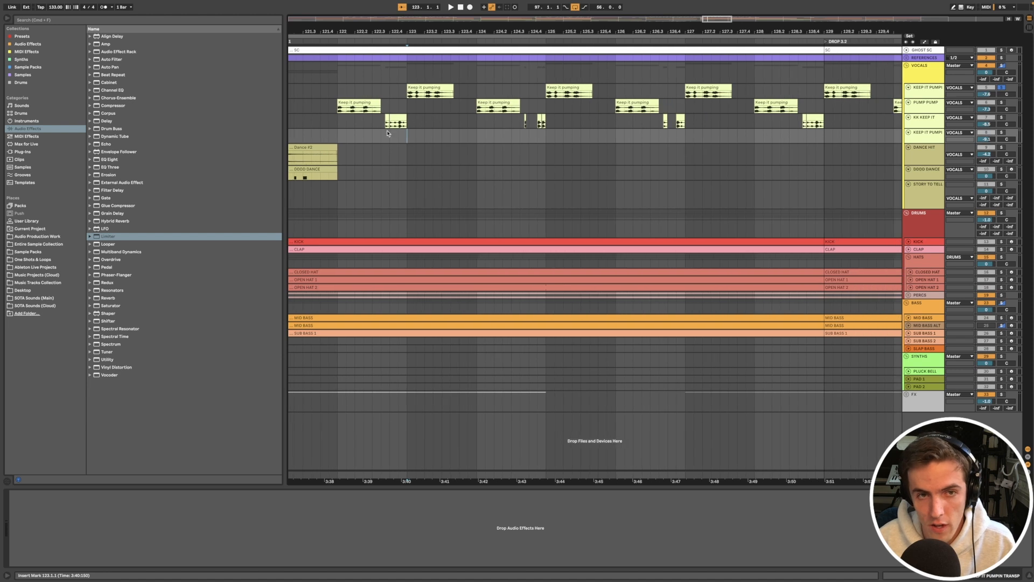
scroll(390, 138, "left", 2)
left_click(444, 102)
left_click(484, 88)
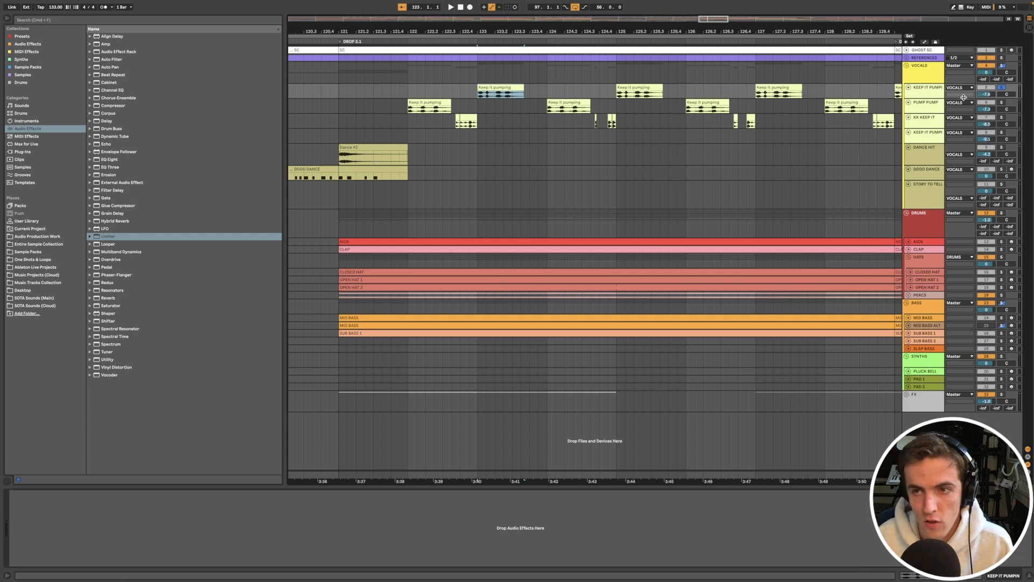
key("space")
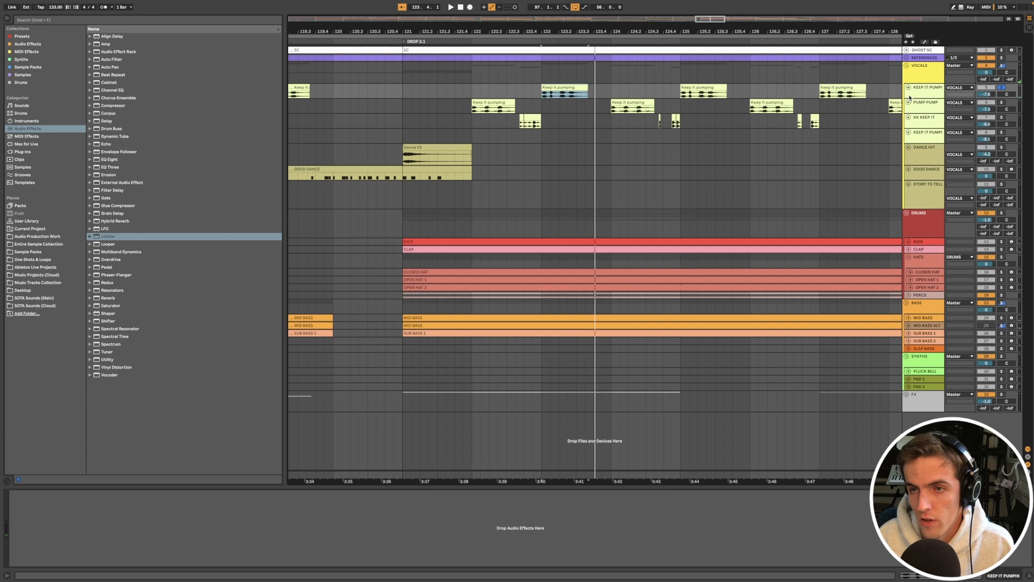
left_click_drag(915, 97, 914, 118)
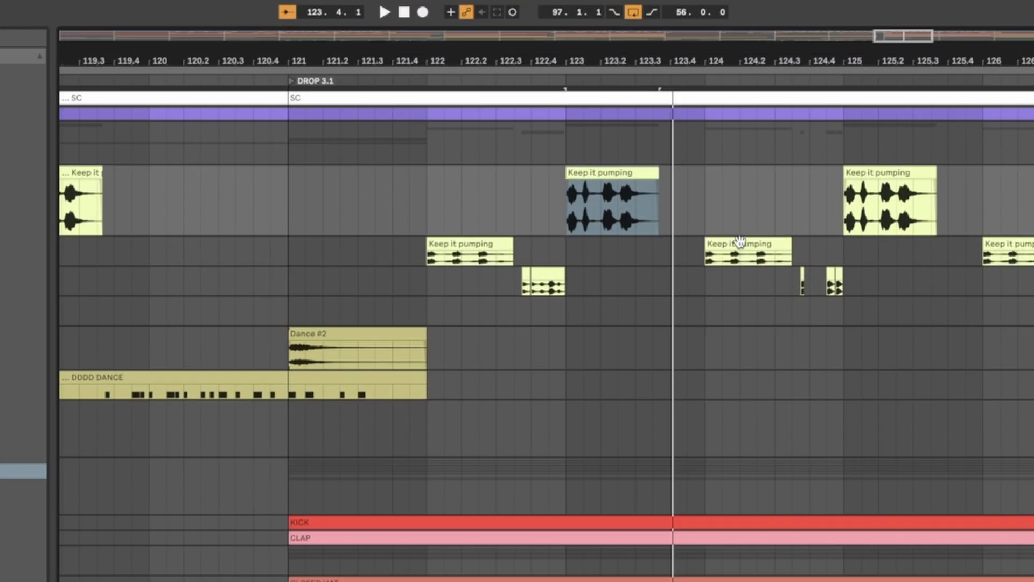
Step: Audition the "Keep it pumping" clip at bar 124 on the PUMP PUMP track
left_click(739, 241)
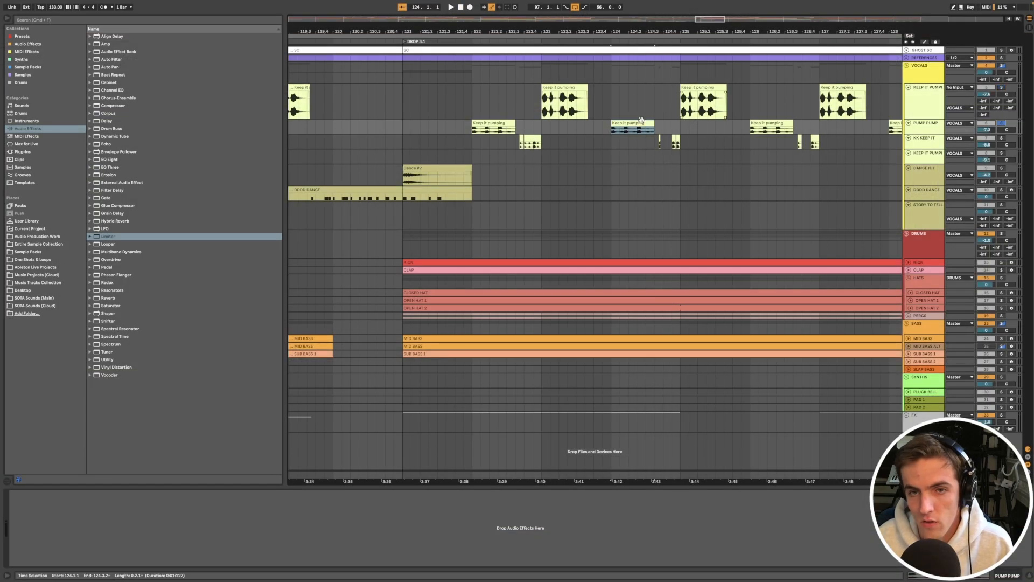
scroll(606, 140, "up", 5)
scroll(584, 129, "right", 5)
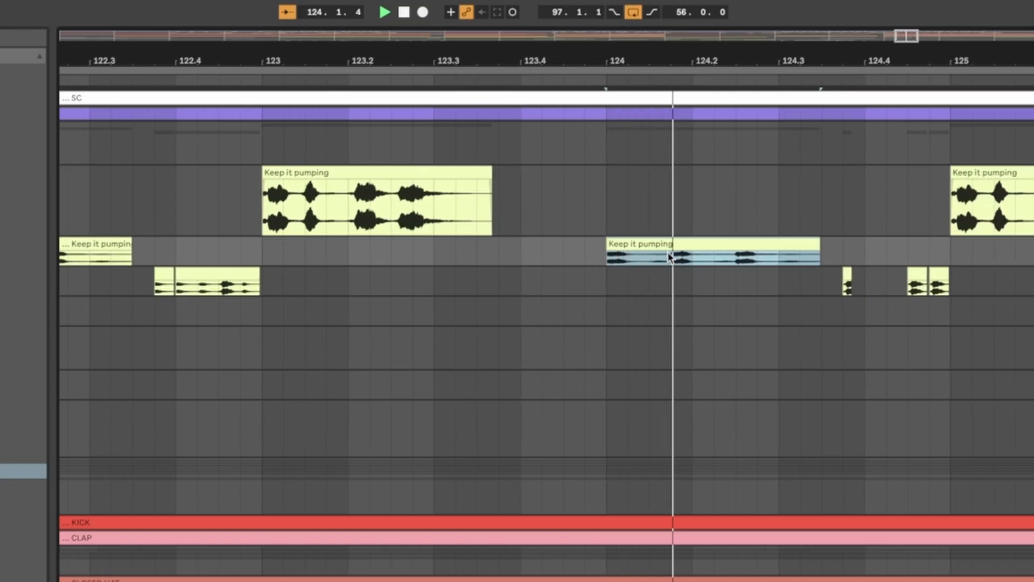
Step: Play the bar 123 vocal clip from beat 123.2, with the word starting on that beat selected
left_click(366, 111)
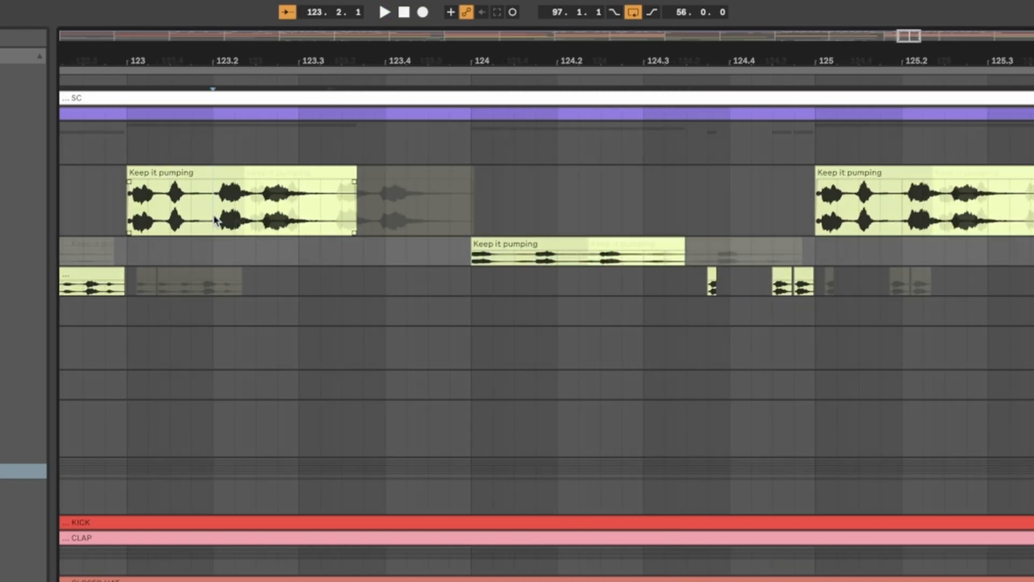
scroll(213, 221, "left", 4)
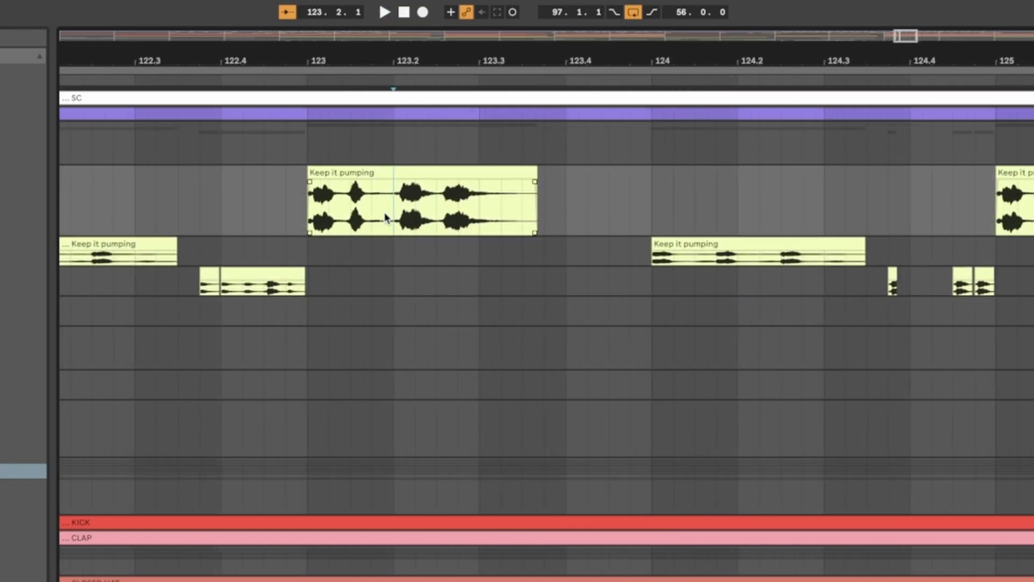
key("space")
key("space")
left_click_drag(600, 217, 635, 217)
key("space")
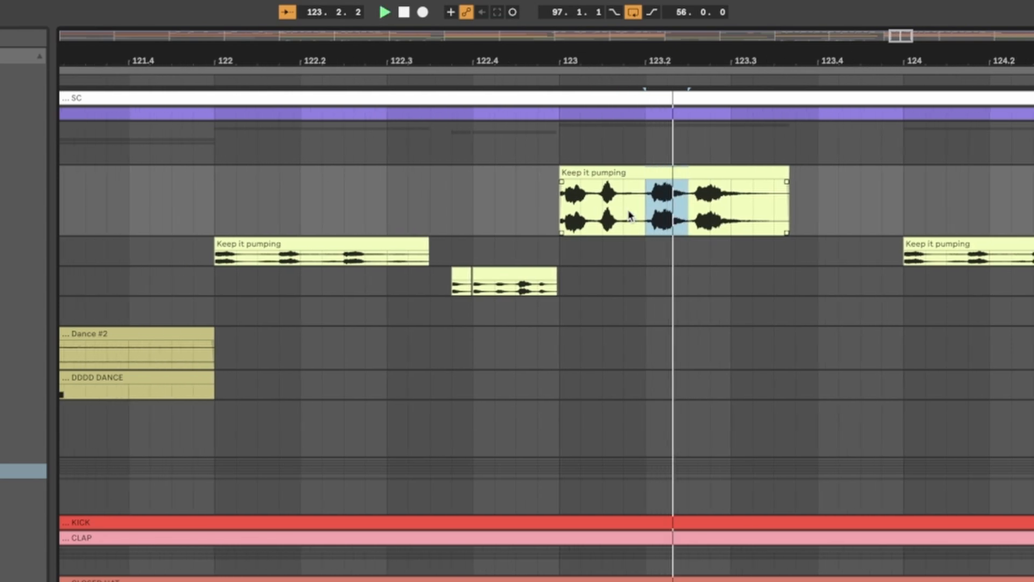
key("space")
scroll(630, 221, "up", 4)
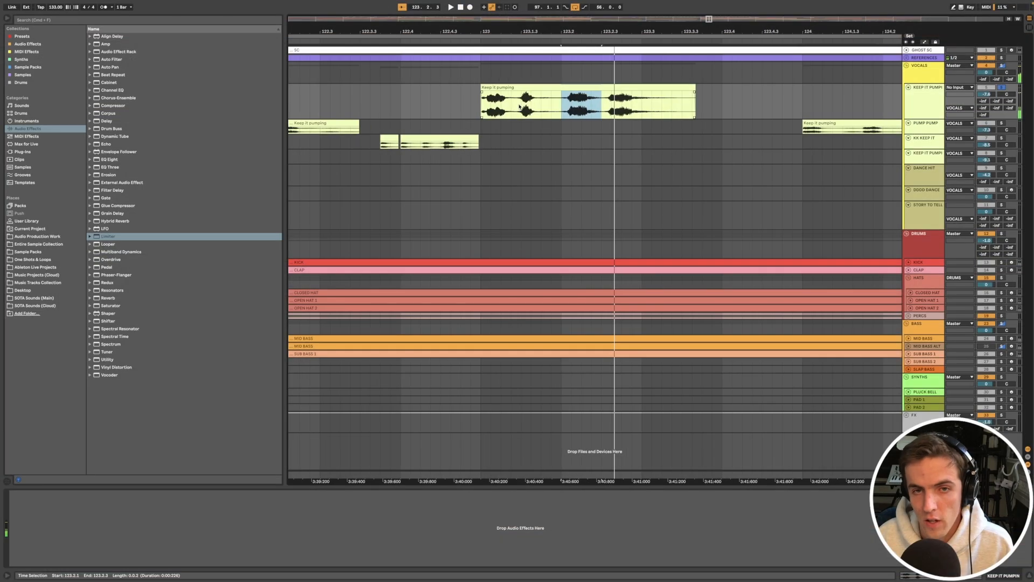
Step: Compare the KEEP IT PUMPIN clip at bar 123 with the PUMP PUMP clip at bar 124
scroll(753, 122, "right", 3)
left_click(726, 123)
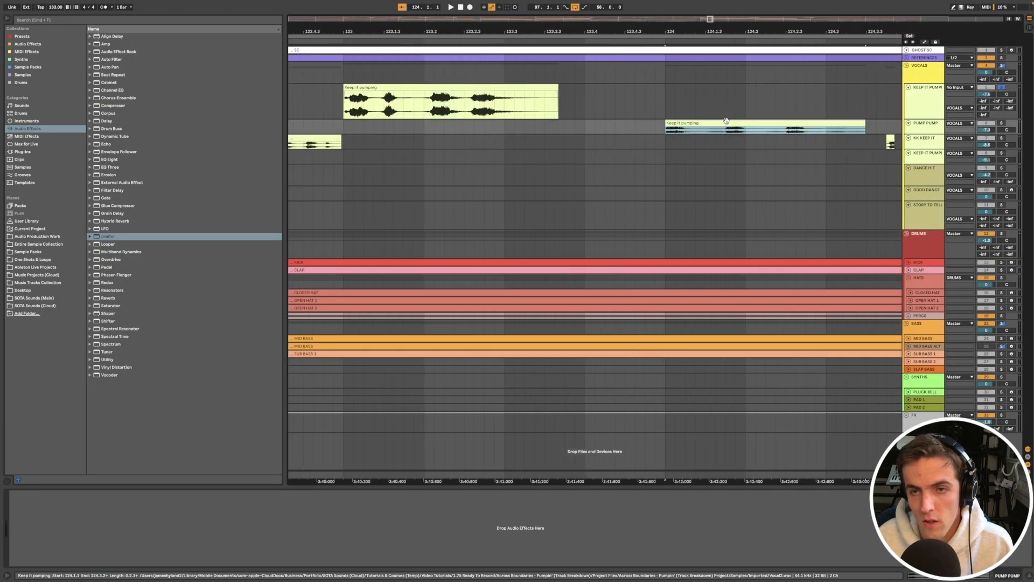
scroll(726, 121, "down", 3)
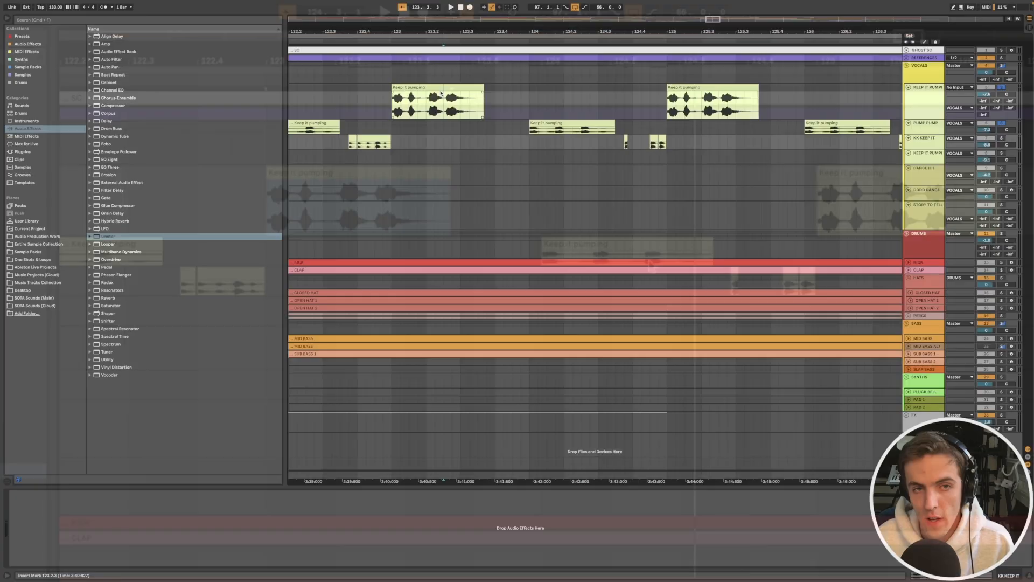
left_click(440, 93)
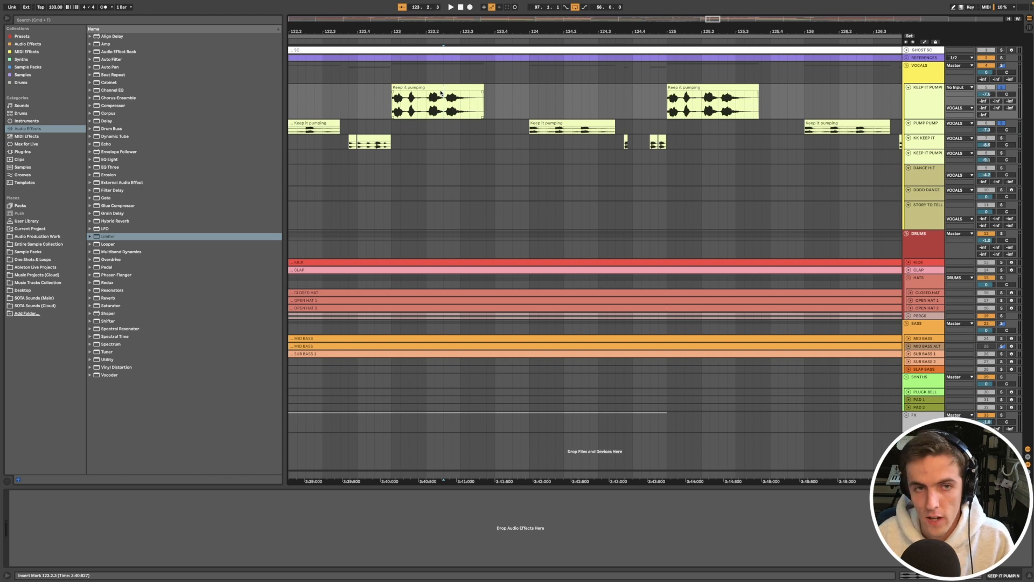
left_click(565, 125)
scroll(649, 166, "up", 3)
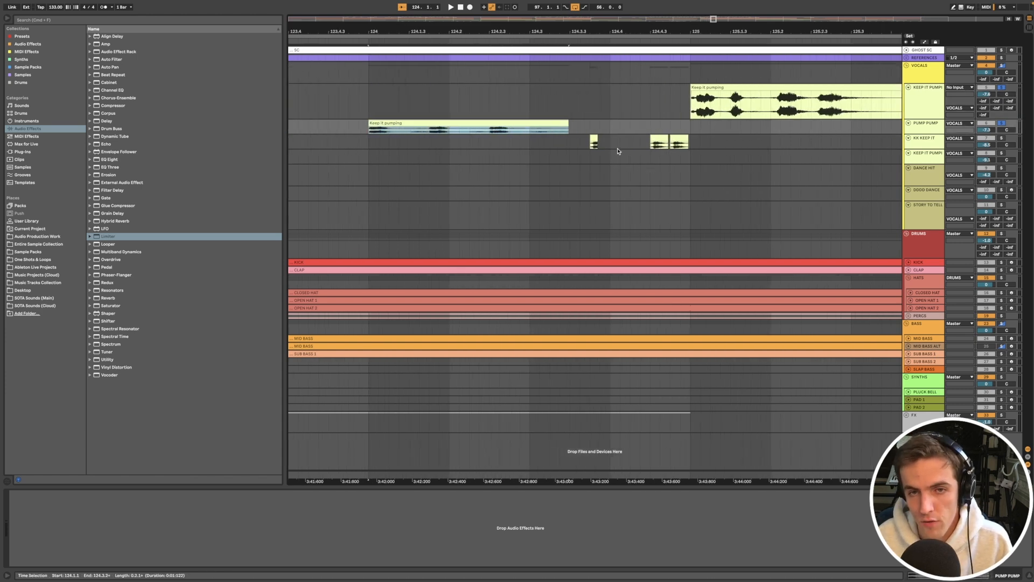
Step: Audition the short KK KEEP IT vocal chops leading into the "Keep it pumping" clip at bar 125
left_click(924, 139)
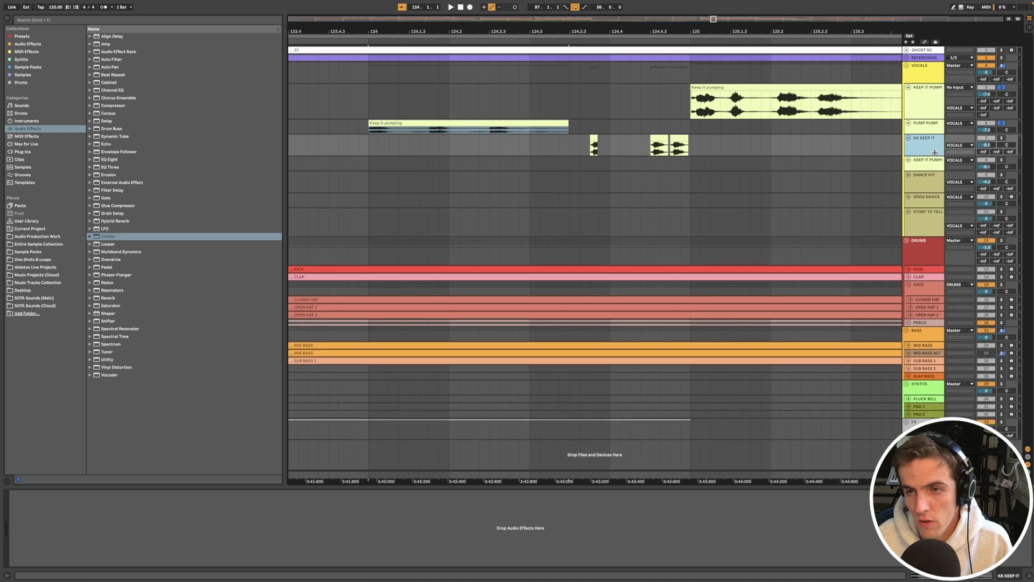
key("space")
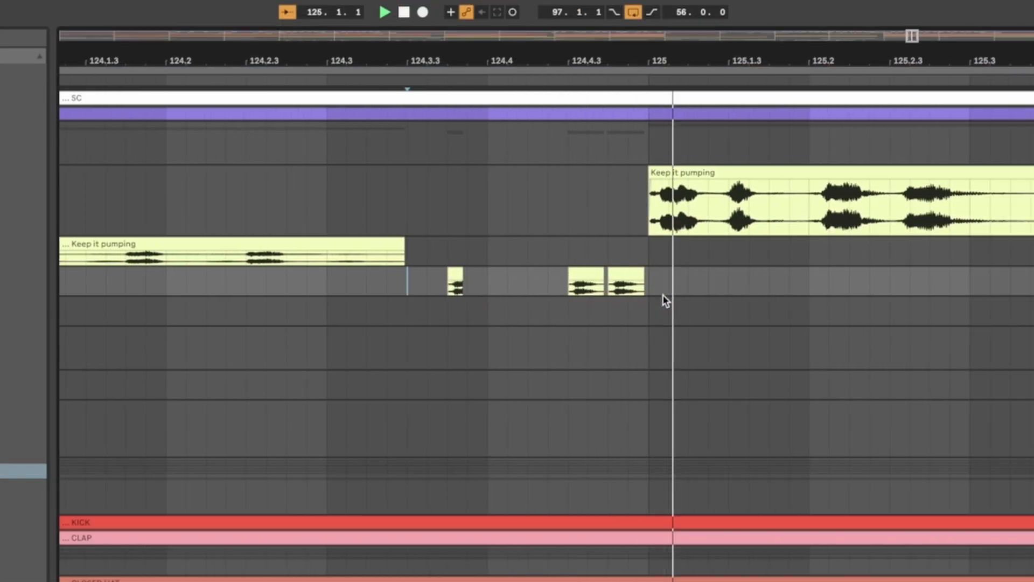
key("space")
left_click(619, 270)
key("space")
key("space")
key("space")
key("space")
key("space")
key("space")
key("space")
key("space")
key("space")
key("space")
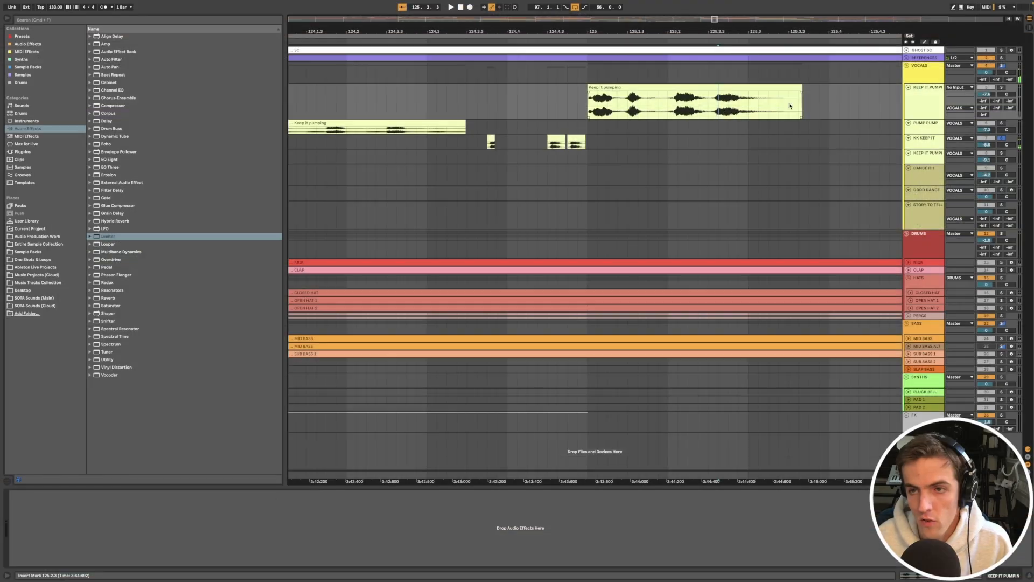
Step: Play the KEEP IT PUMPIN, PUMP PUMP and KK KEEP IT tracks together from bar 123 into DROP 3.2
key("space")
key("space")
key("space")
key("space")
key("space")
key("space")
key("space")
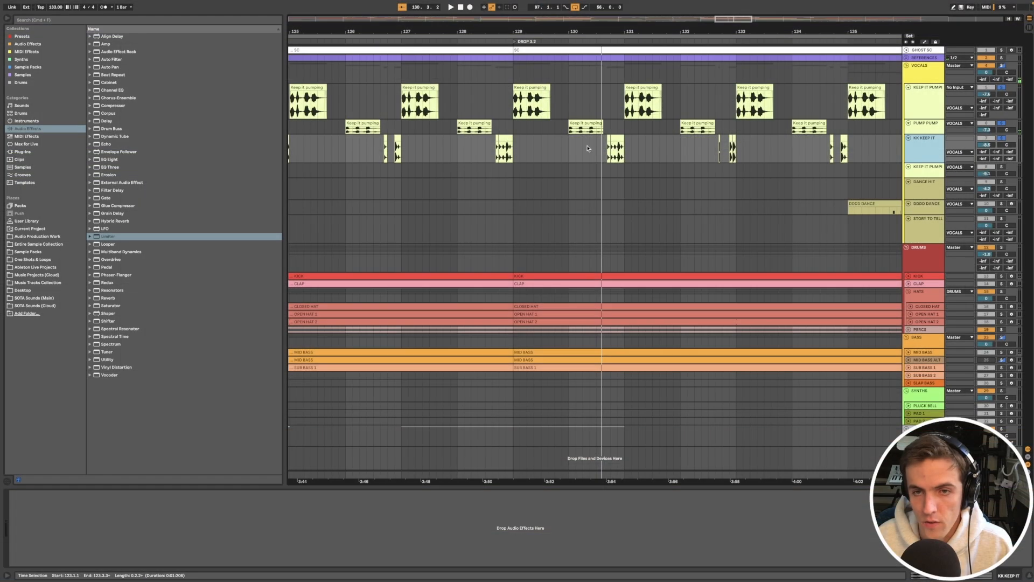
Step: Select the short KK KEEP IT chop just before beat 130.4 and play it
scroll(700, 151, "up", 5)
left_click(423, 156)
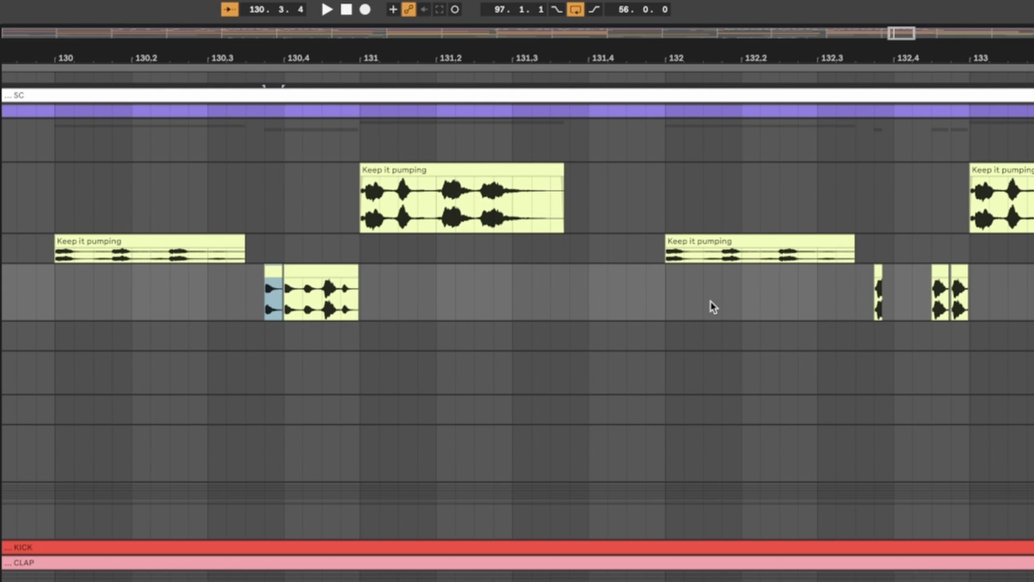
key("space")
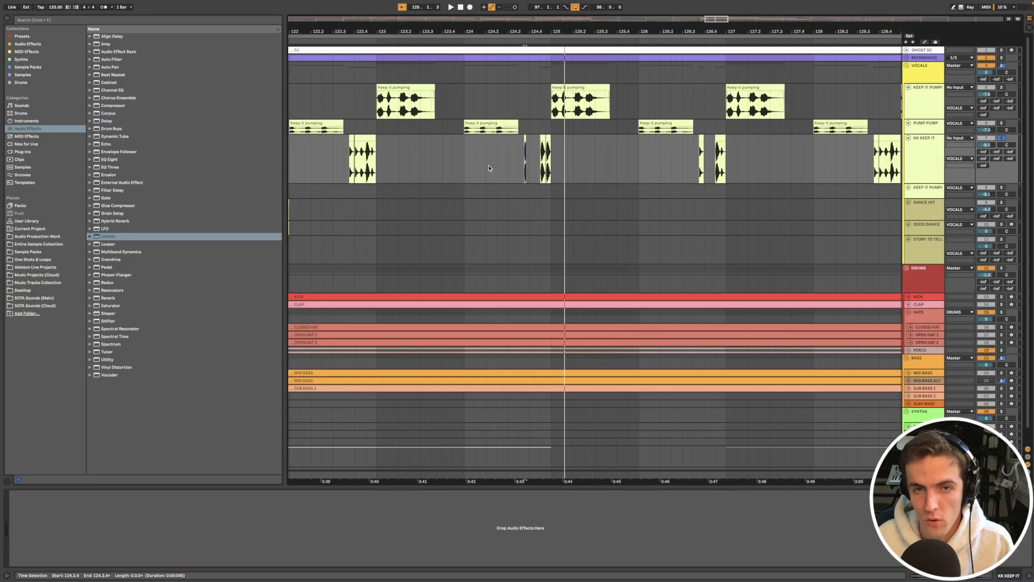
Step: Audition the three "Keep it pumping" vocal layers together from bar 123 and collapse their tracks
left_click(405, 95)
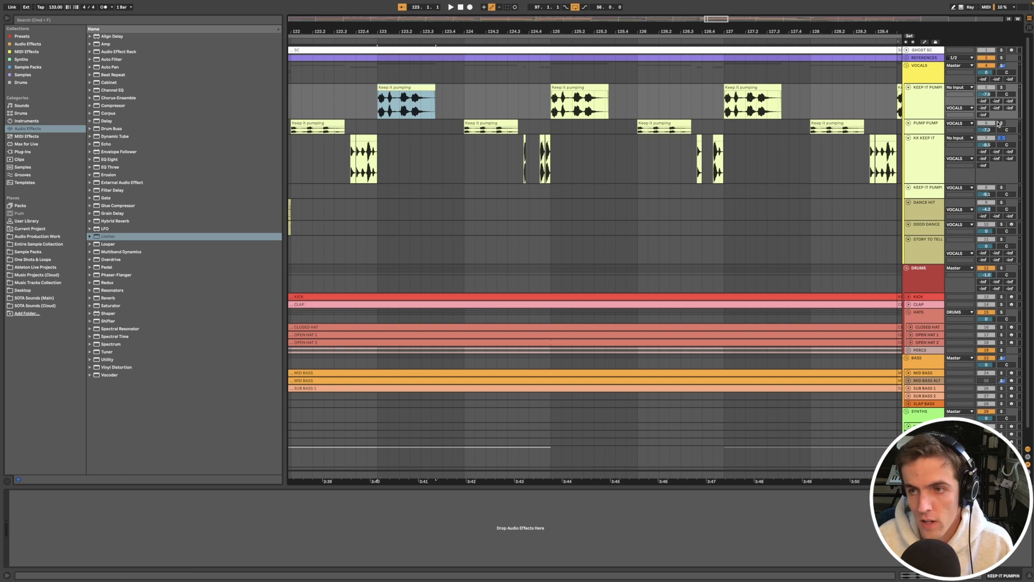
key("space")
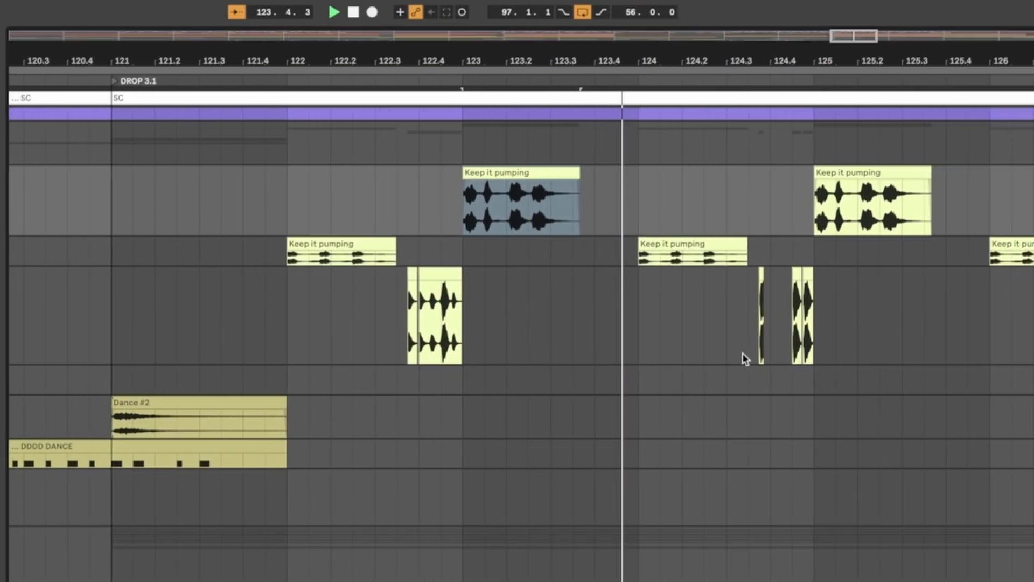
scroll(742, 354, "up", 3)
left_click(1030, 323)
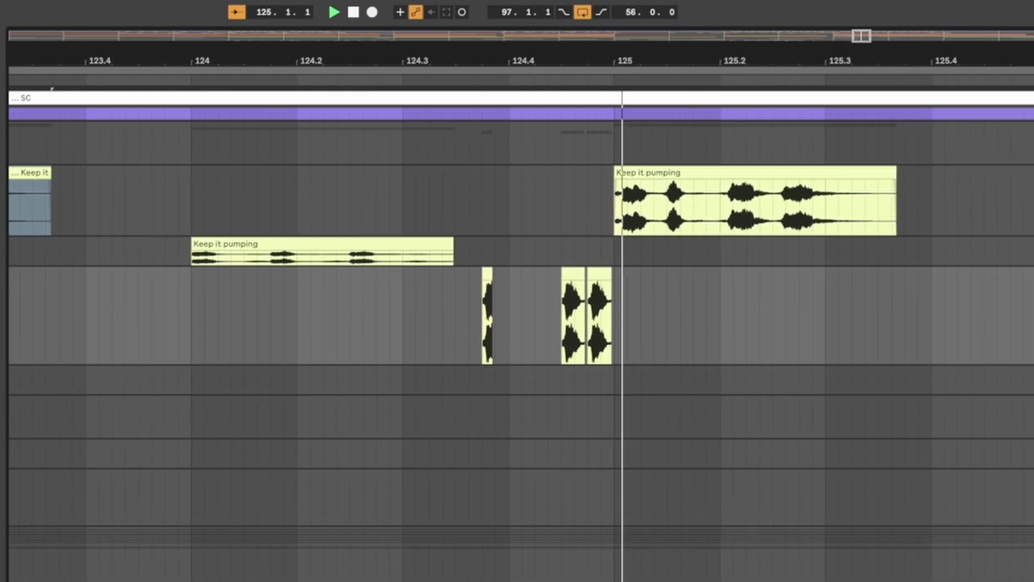
left_click_drag(1030, 365, 1030, 323)
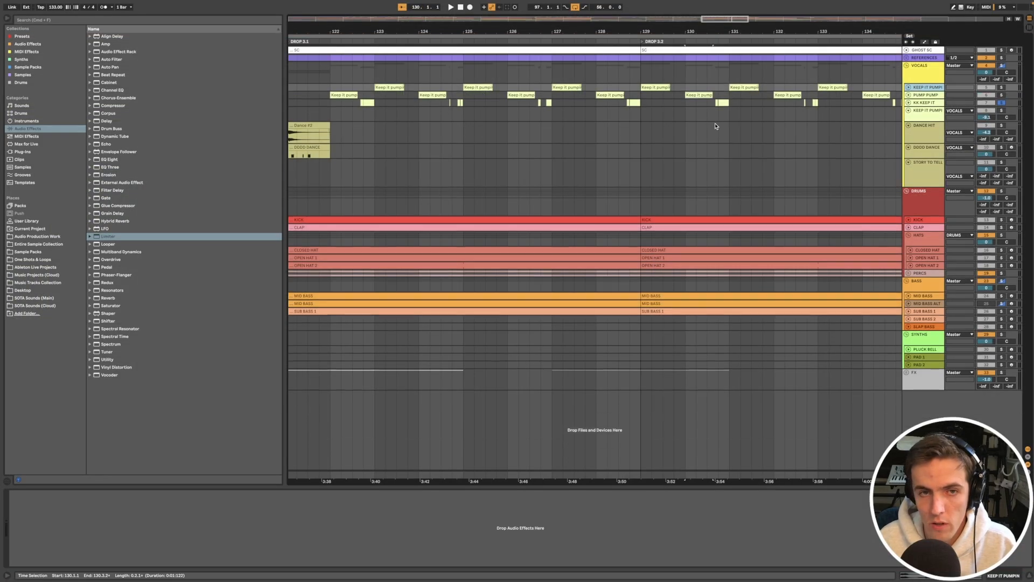
Step: Audition the DDDD DANCE clip at bar 24 leading into the OPEN HAT section and inspect its MIDI notes
scroll(715, 126, "left", 5)
left_click(628, 123)
left_click(595, 136)
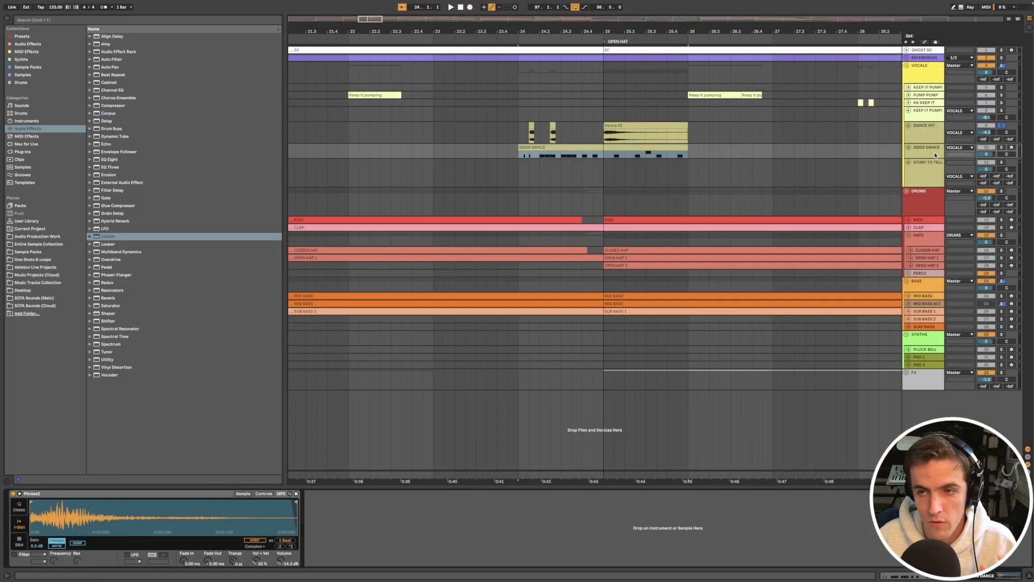
key("space")
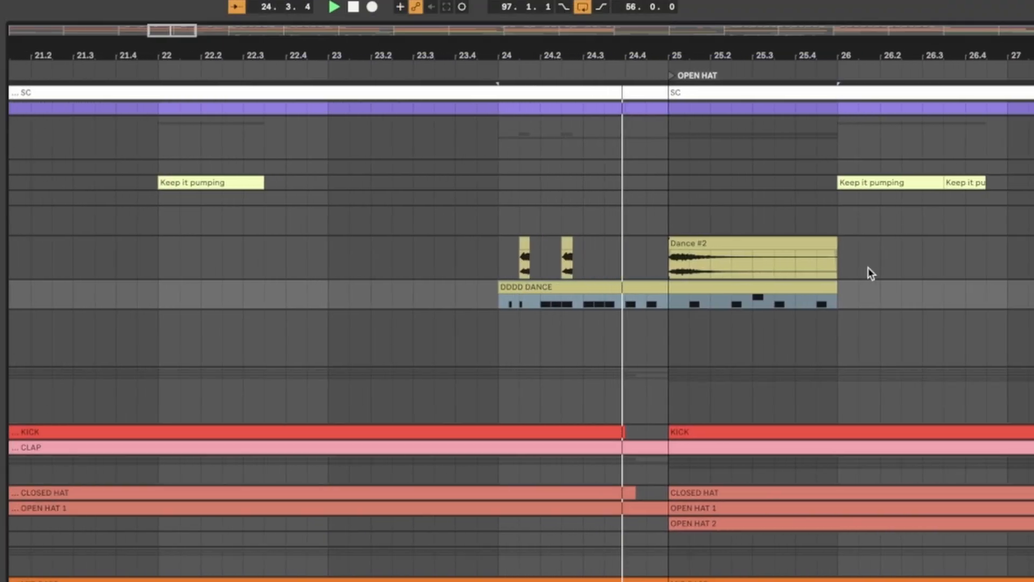
scroll(707, 262, "down", 1)
scroll(709, 264, "down", 3)
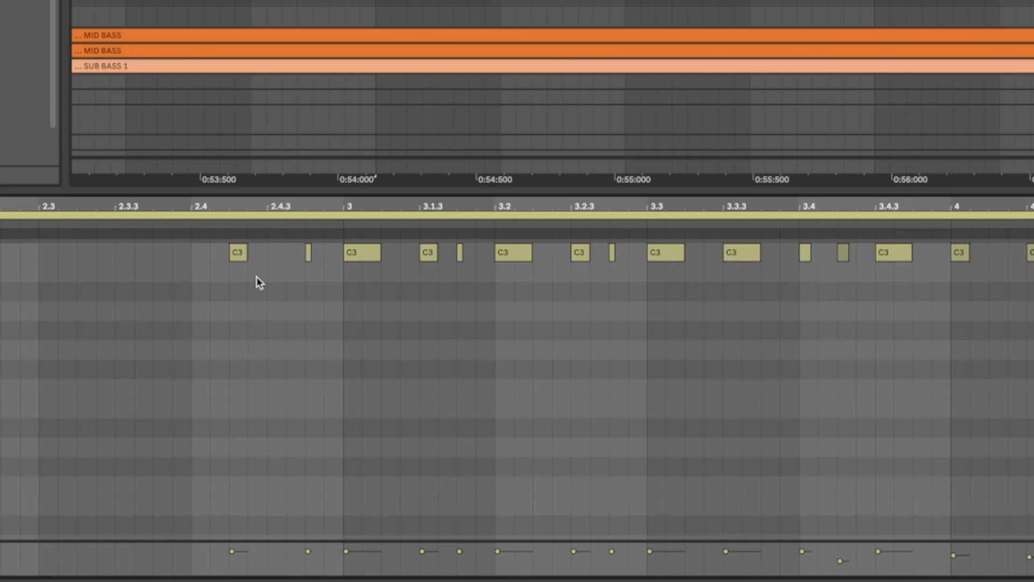
Step: Select the parts of the DDDD DANCE clip just before and beneath the Dance #2 hit at bar 49
scroll(285, 300, "up", 2)
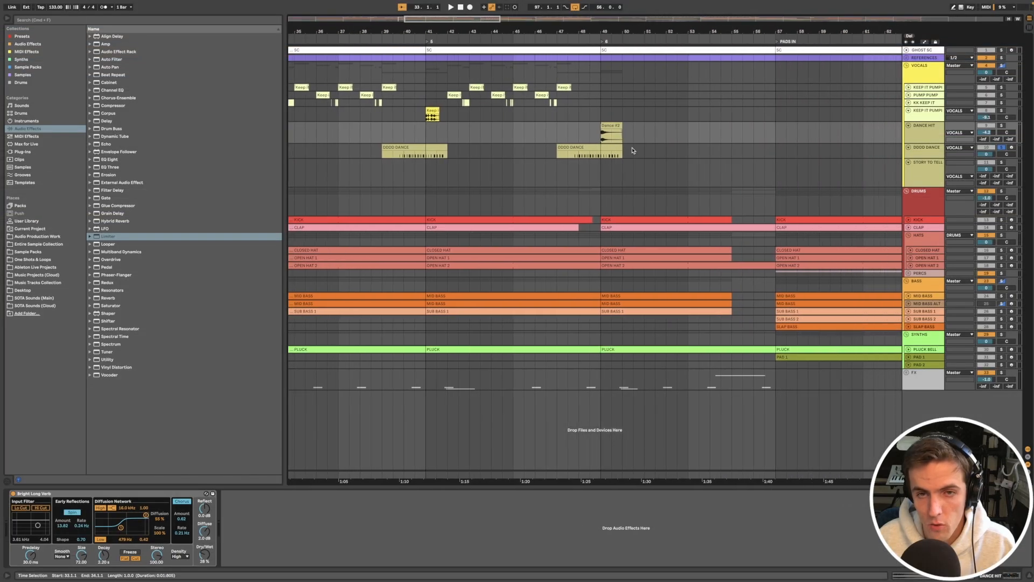
left_click(548, 157)
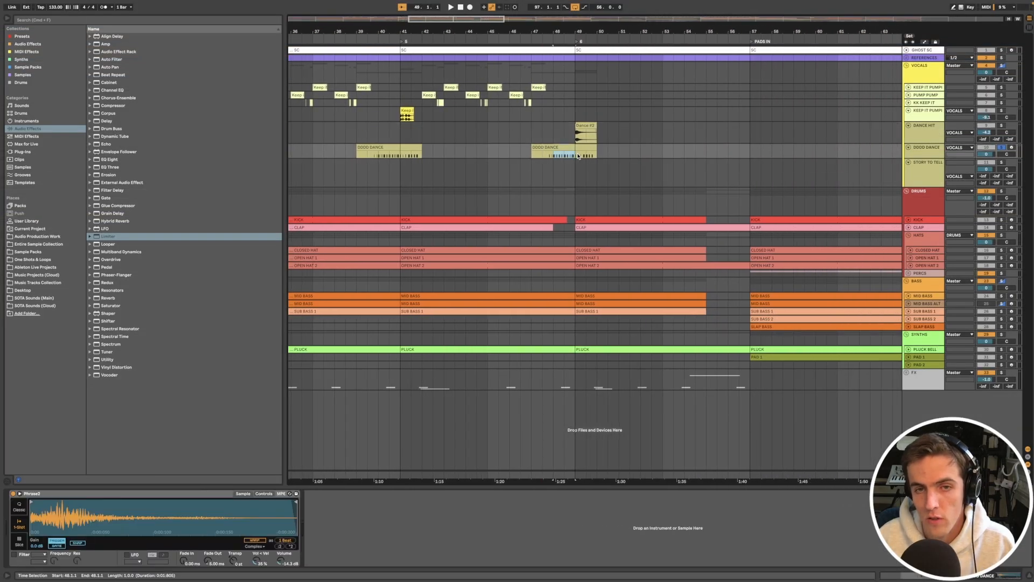
scroll(578, 156, "up", 5)
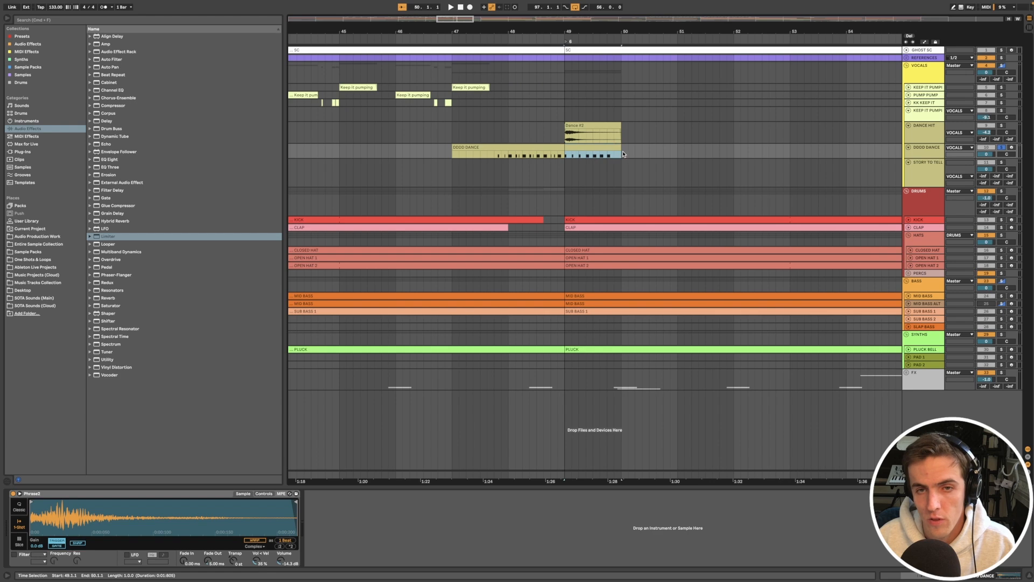
Step: Play the DANCE HIT chops and the DDDD DANCE clip together from bar 24 into the OPEN HAT section
scroll(624, 154, "down", 10)
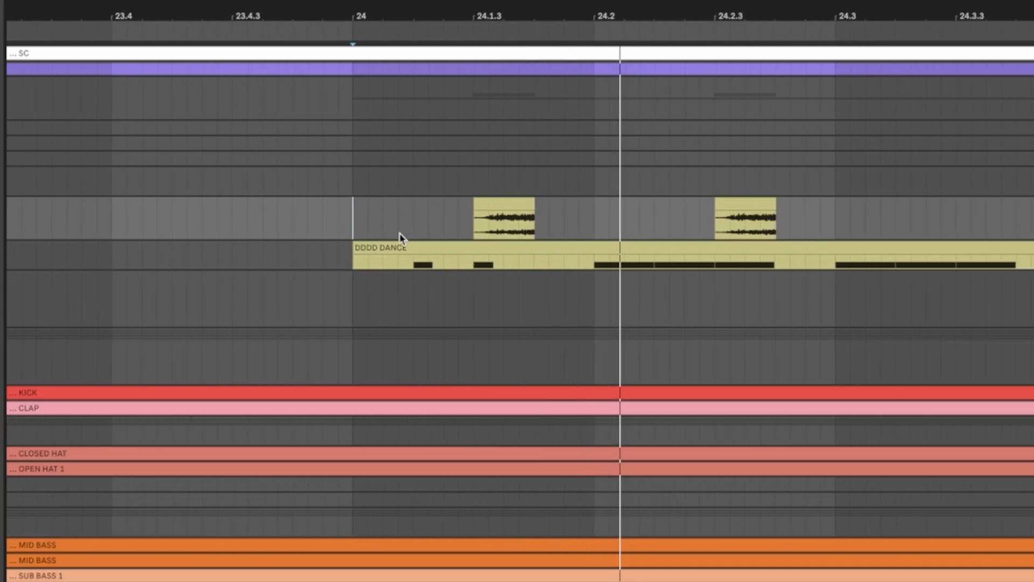
scroll(595, 265, "down", 5)
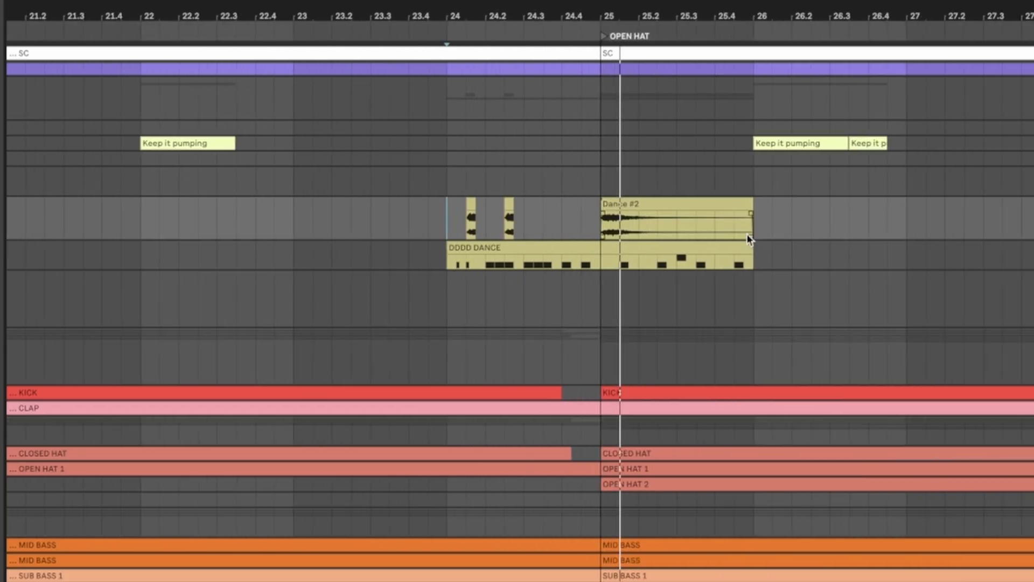
key("space")
left_click(380, 286)
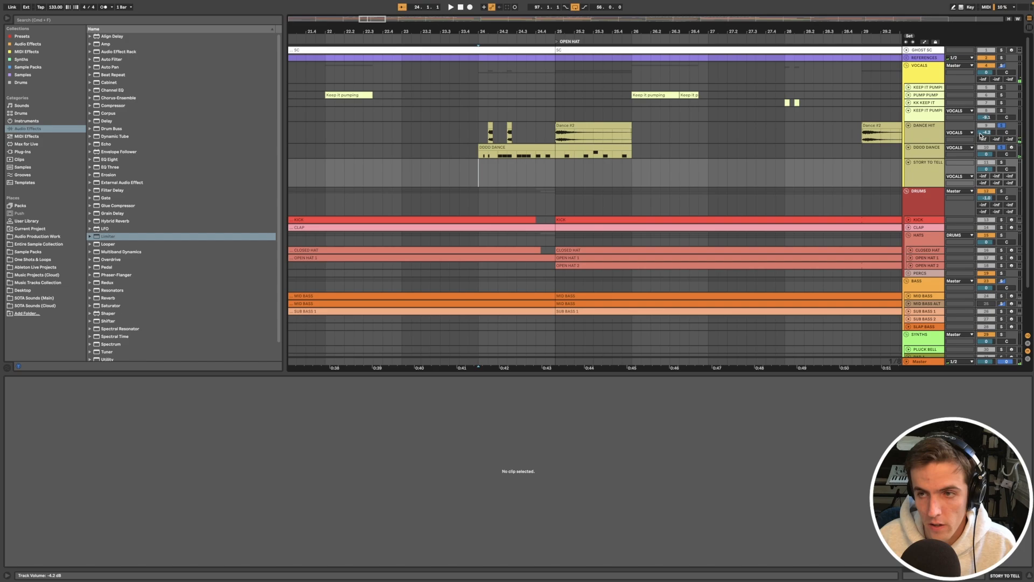
key("space")
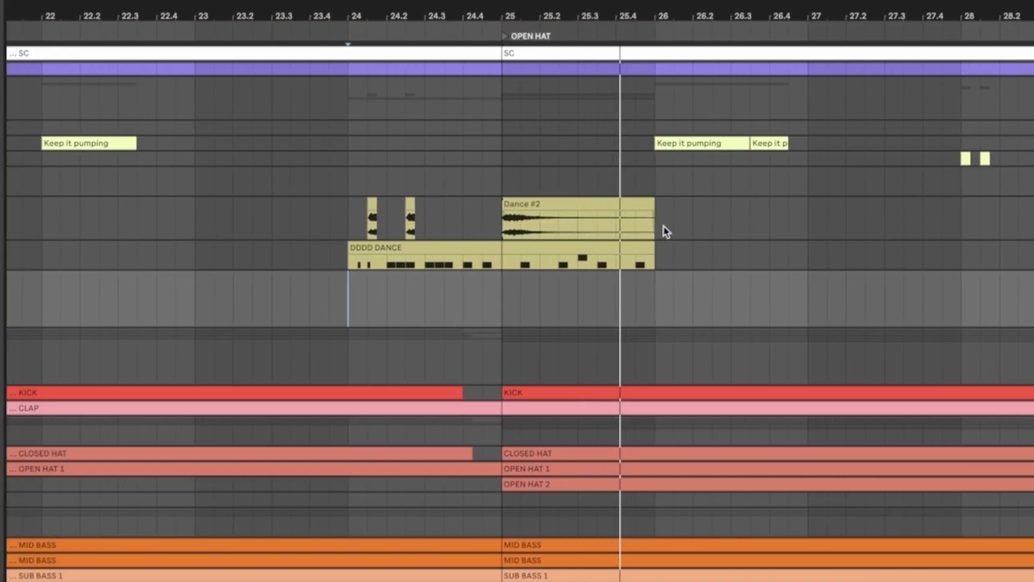
scroll(666, 231, "down", 2)
scroll(667, 231, "down", 3)
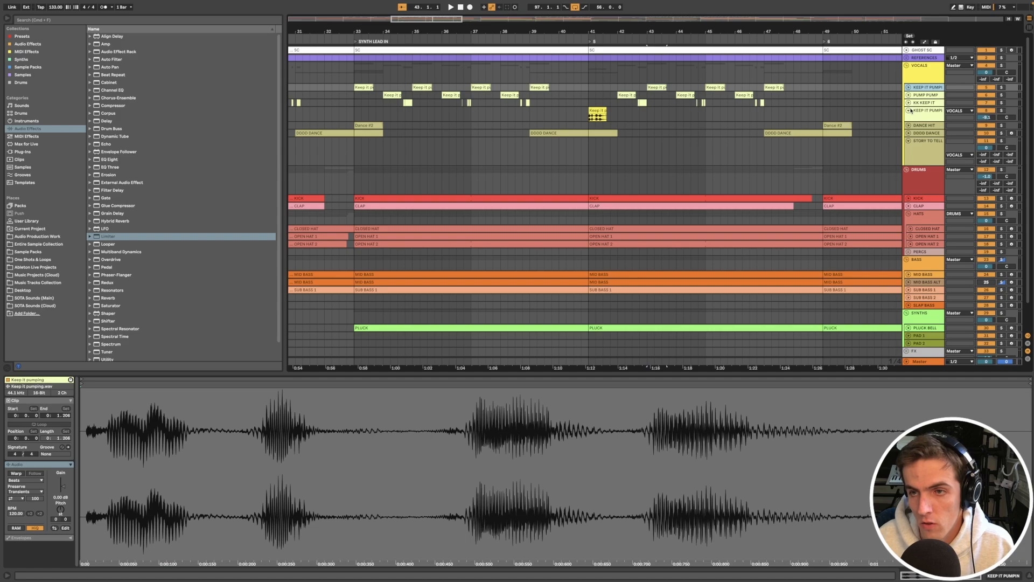
Step: Collapse the last KEEP IT PUMPIN track, select the DANCE HIT and DDDD DANCE tracks, and survey their clips along the arrangement
left_click(909, 111)
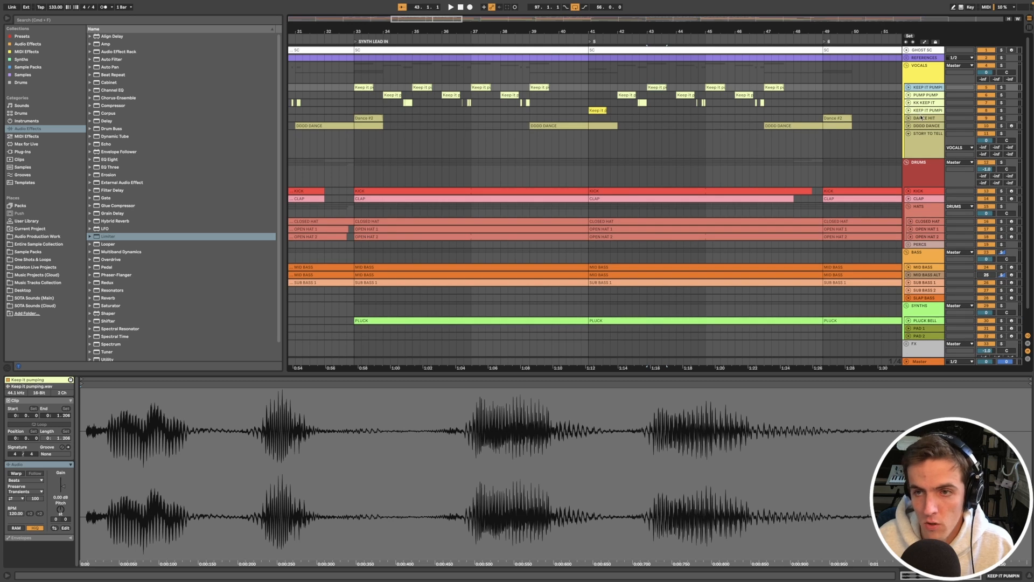
left_click(923, 125)
left_click(923, 117, "shift")
scroll(686, 130, "left", 5)
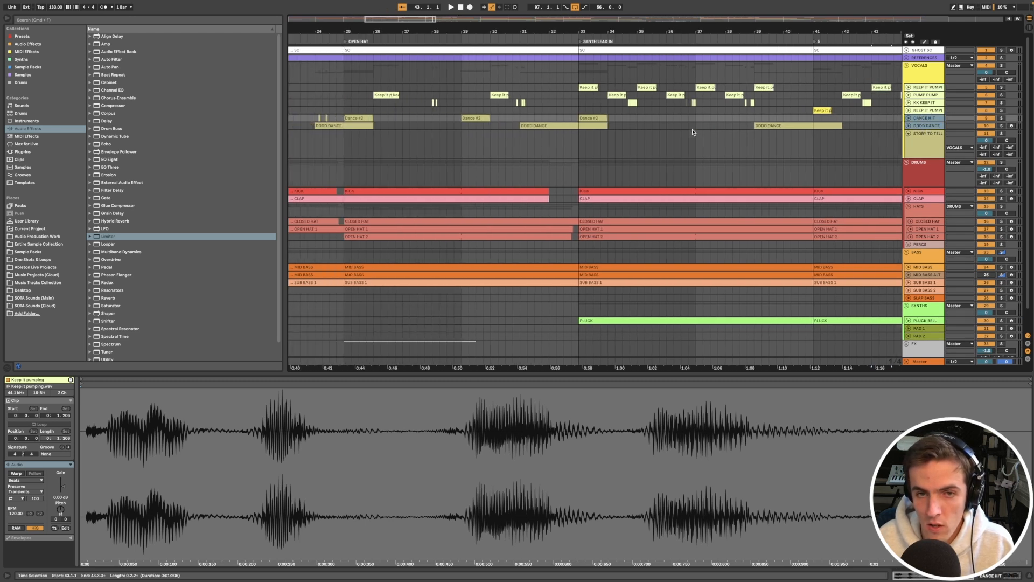
scroll(685, 131, "down", 3)
scroll(686, 131, "right", 10)
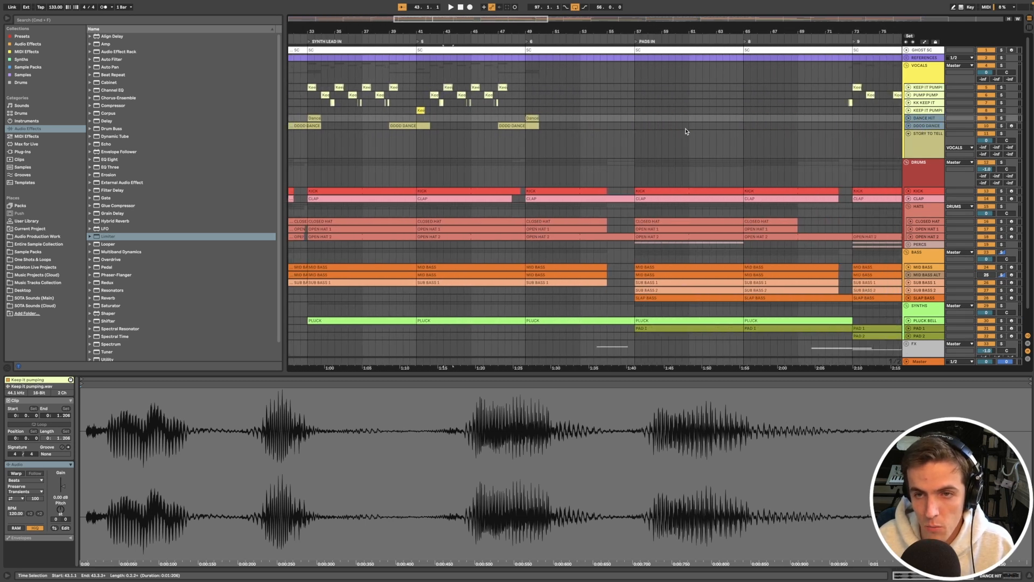
scroll(686, 131, "right", 3)
scroll(687, 131, "down", 1)
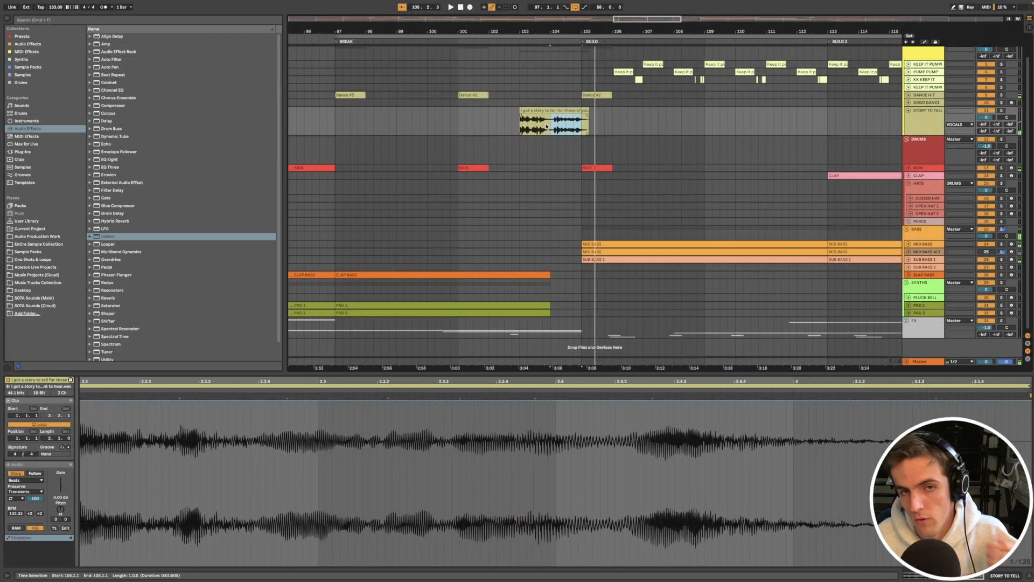
Step: Audition the "I got a story to tell" vocal clip before the BUILD section and collapse the STORY TO TELL track
left_click(551, 125)
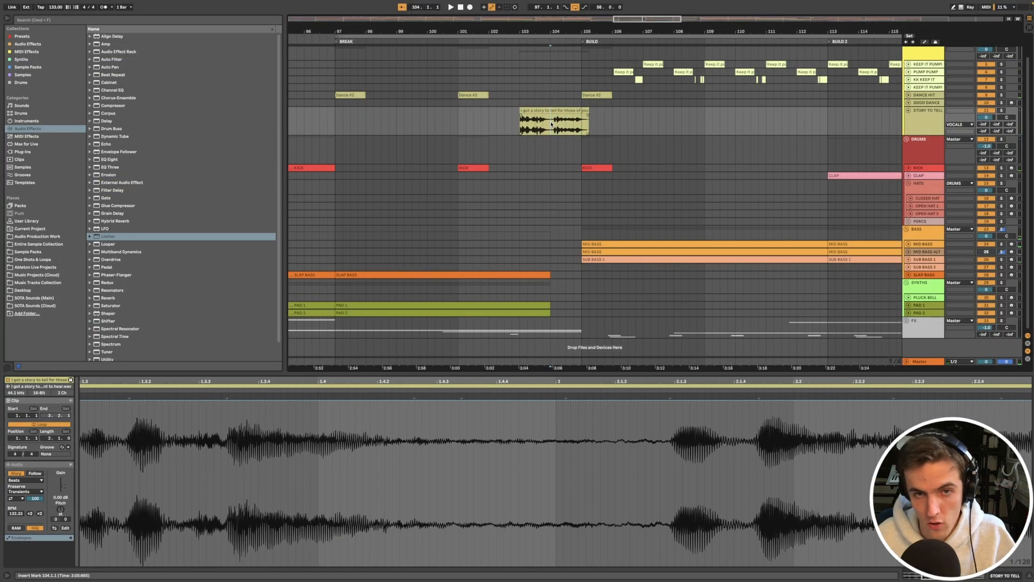
left_click(539, 109)
key("space")
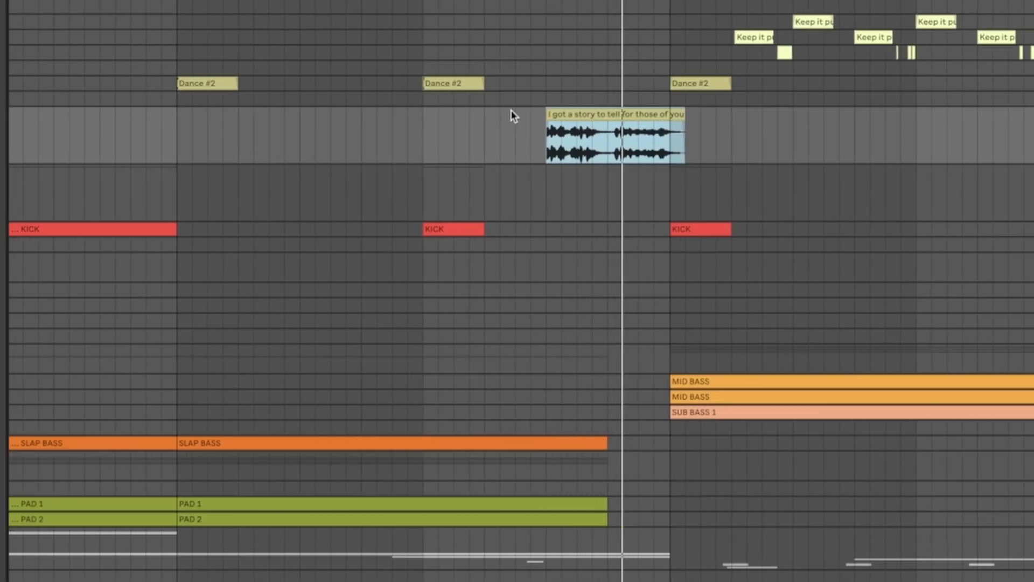
scroll(626, 152, "down", 5)
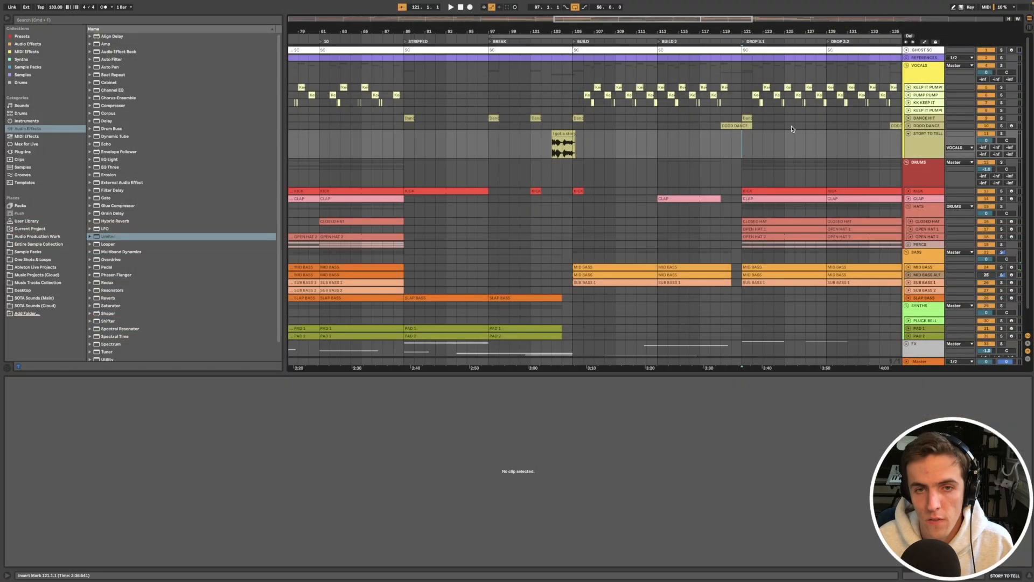
left_click(909, 133)
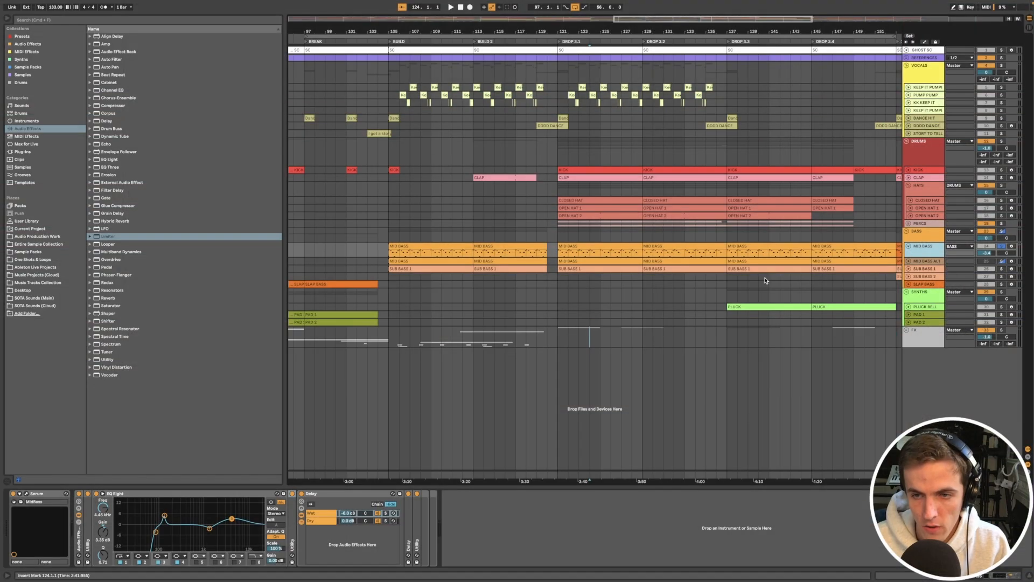
Step: Open Serum on the MID BASS track and choose the Hypa wavetable from the Digital category for oscillator B
left_click(483, 429)
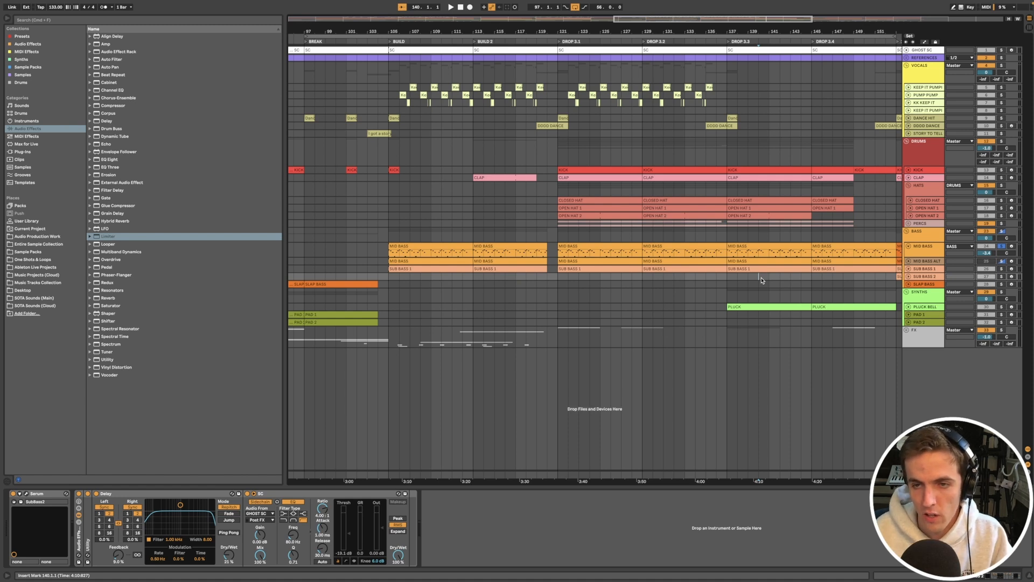
left_click(685, 246)
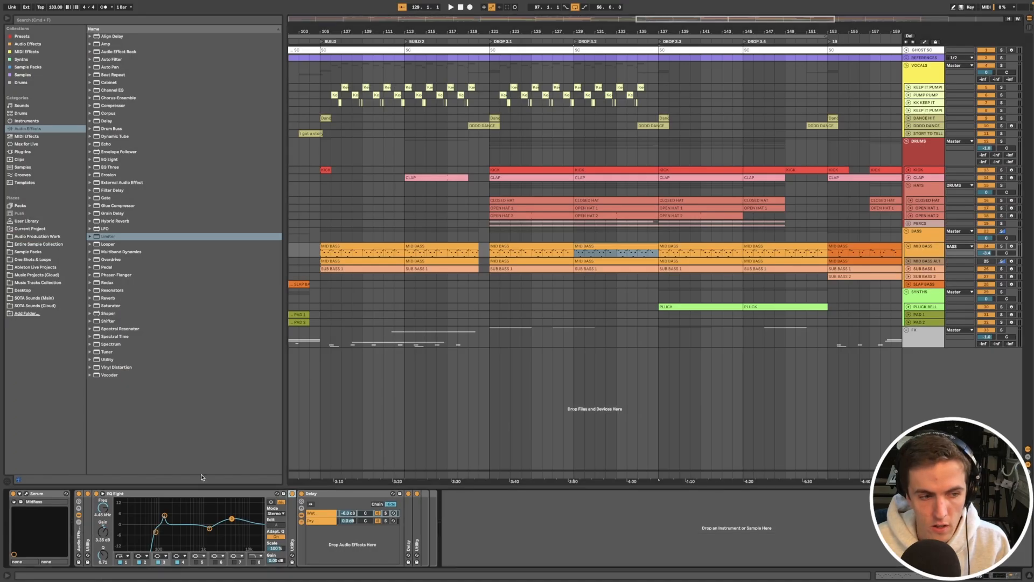
left_click(26, 494)
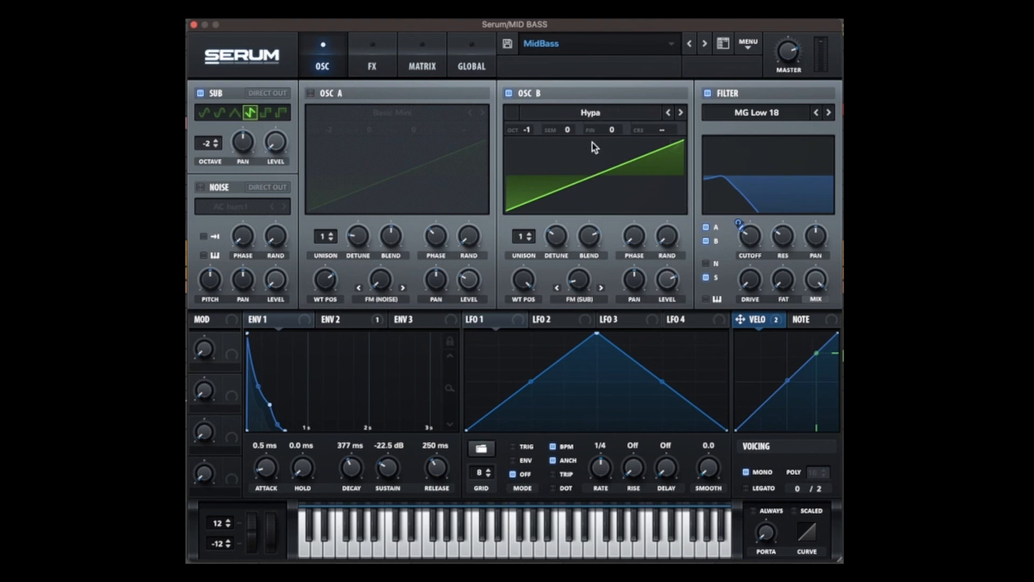
left_click(596, 114)
mouse_move(646, 277)
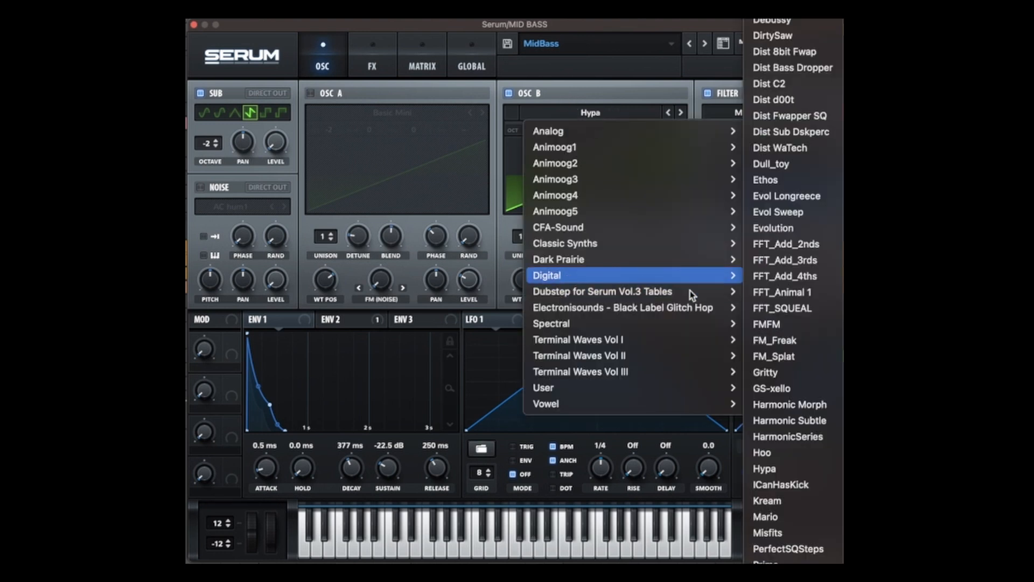
left_click(803, 468)
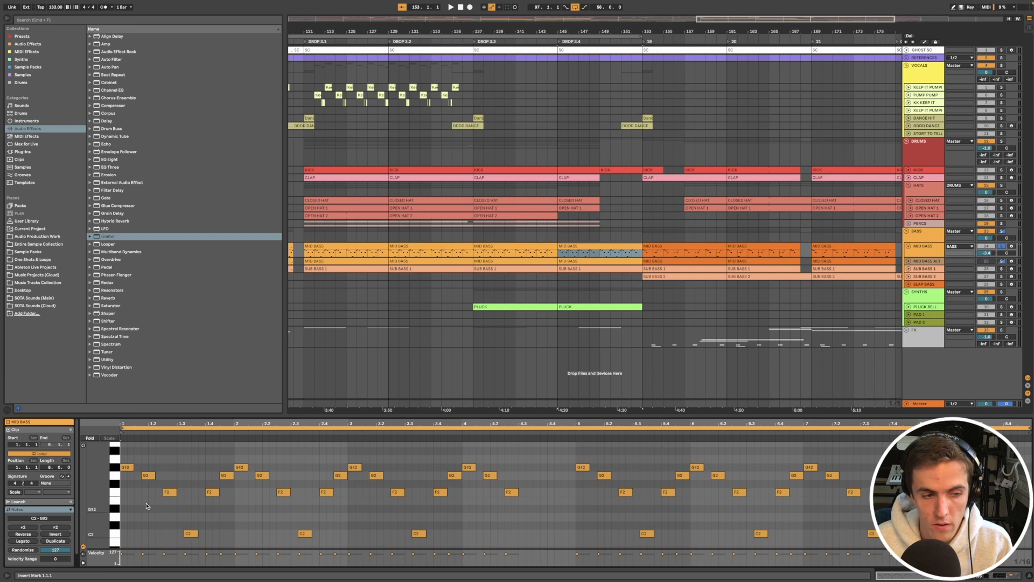
Step: Play the MID BASS clip in DROP 3.4 and examine its MIDI notes
key("space")
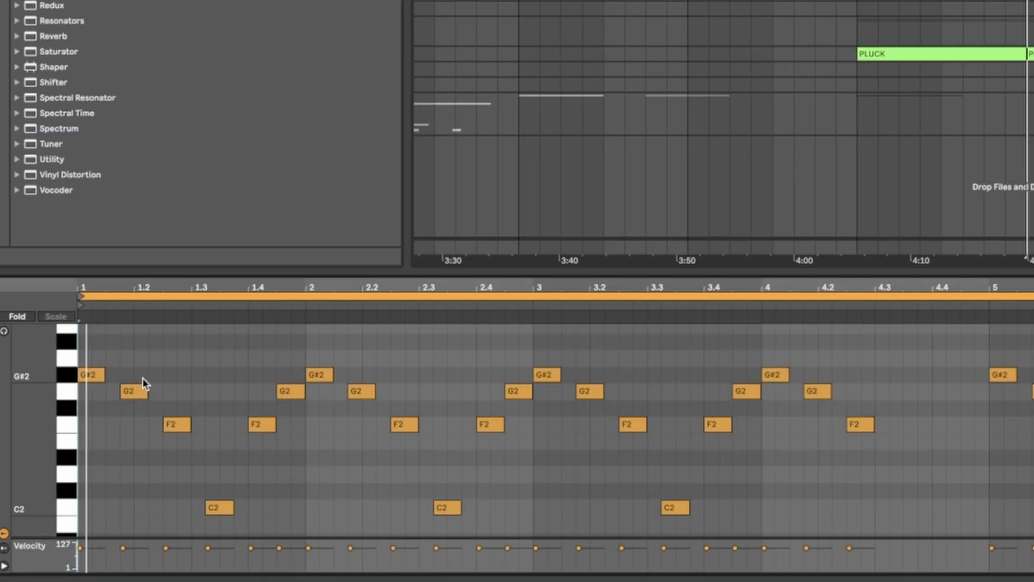
mouse_move(43, 402)
left_mouse_down()
mouse_move(15, 402)
mouse_move(48, 401)
mouse_move(33, 401)
left_mouse_up()
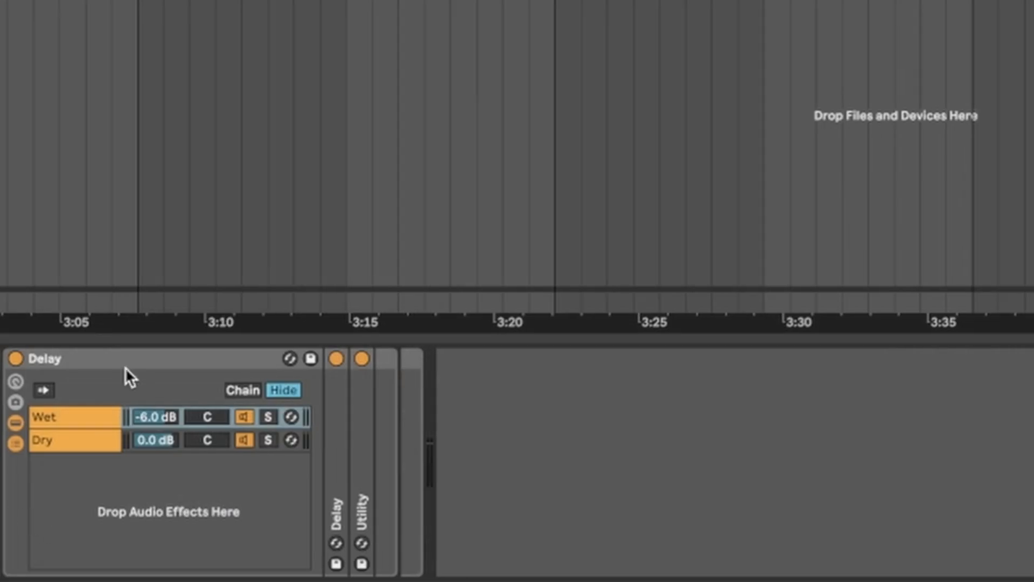
Step: Inspect the Dry and Wet chains of the MID BASS Delay rack and expand the Wet chain's Delay and Utility devices
left_click(103, 355)
left_click(83, 438)
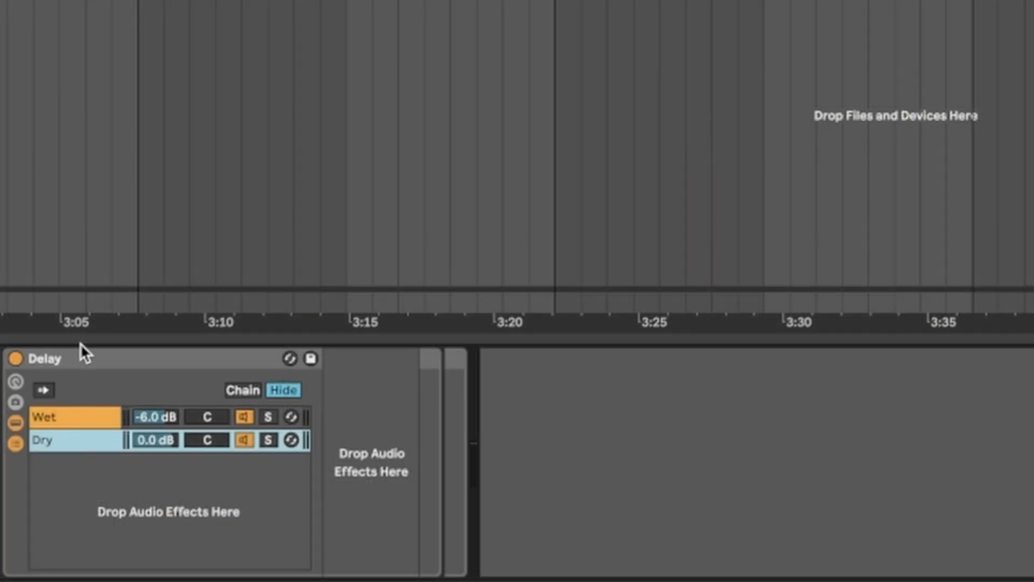
left_click(65, 412)
double_click(340, 477)
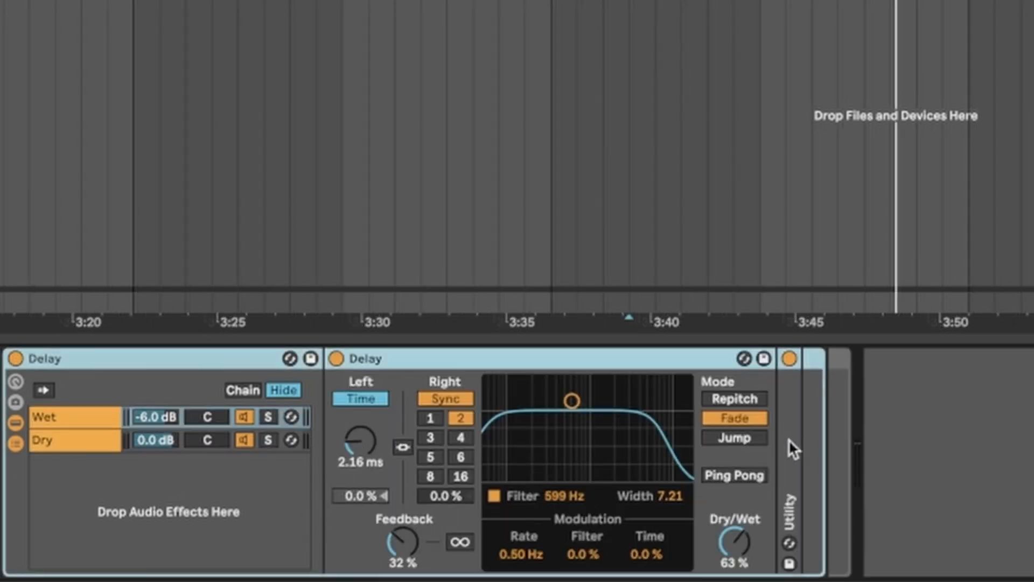
double_click(788, 439)
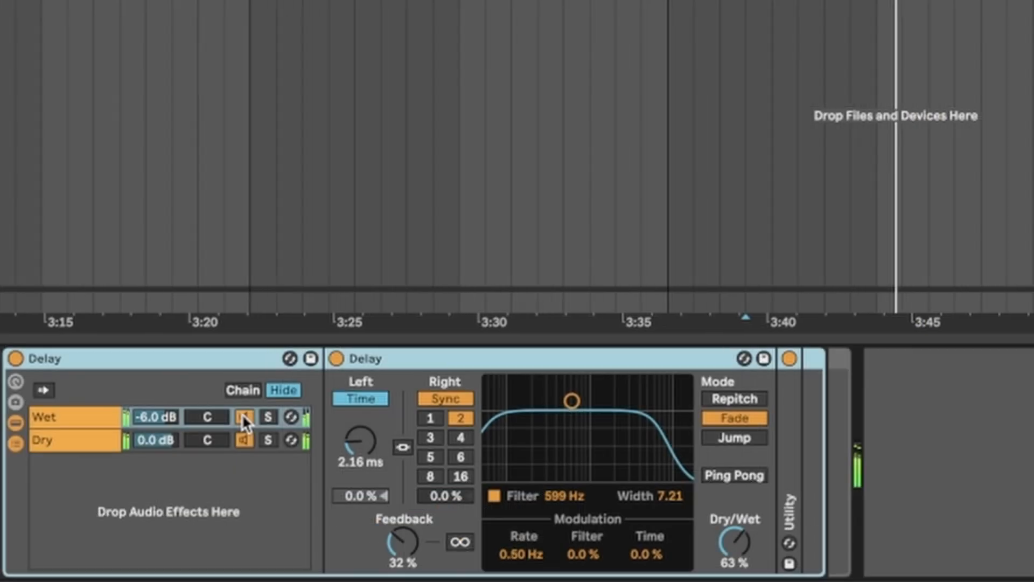
Step: Toggle the Delay rack's Wet chain off and on during playback to compare the mid bass with and without it
left_click(242, 416)
left_click(243, 418)
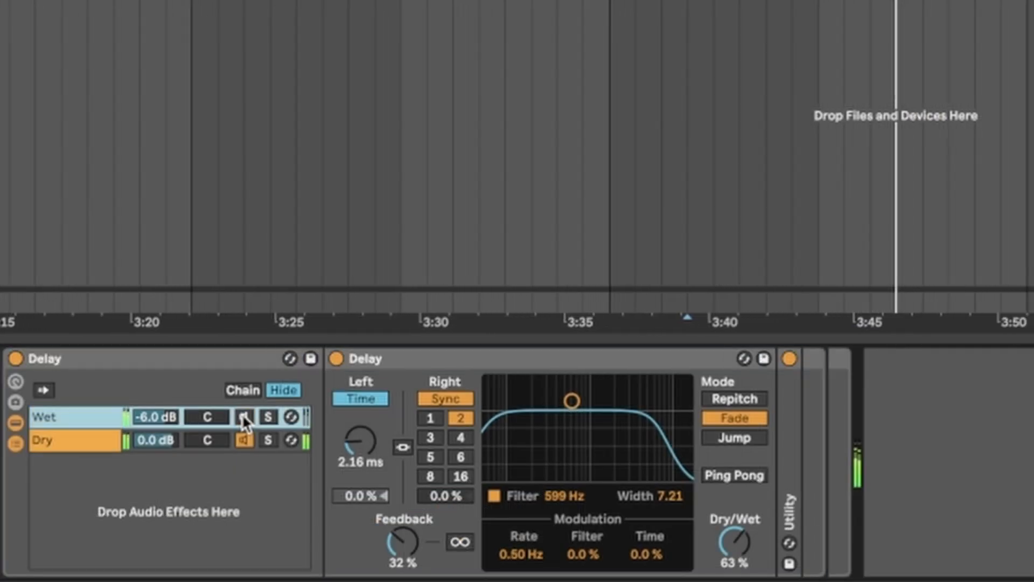
left_click(243, 417)
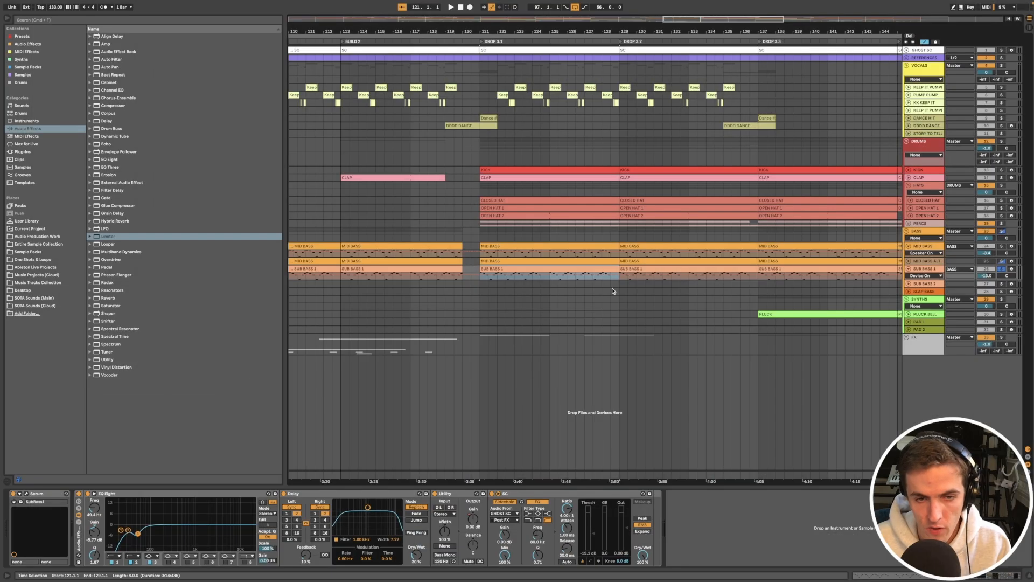
Step: Audition the SUB BASS 1 clip in DROP 3.1 and collapse its track
key("space")
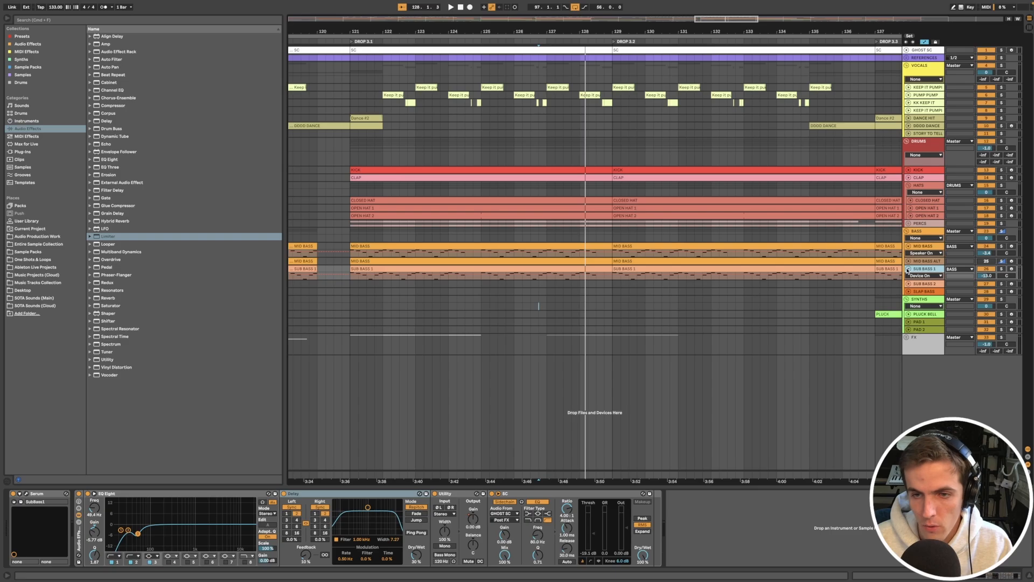
left_click(908, 269)
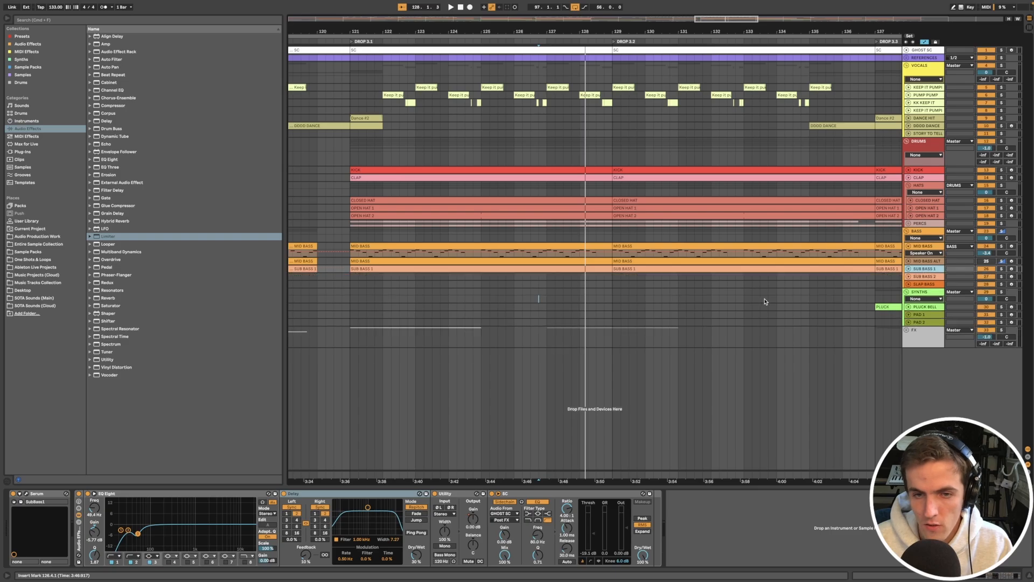
Step: Select the SUB BASS 2 clip at bar 153 and expand its track
scroll(773, 298, "right", 5)
scroll(781, 296, "down", 5)
scroll(783, 294, "right", 2)
scroll(801, 286, "right", 3)
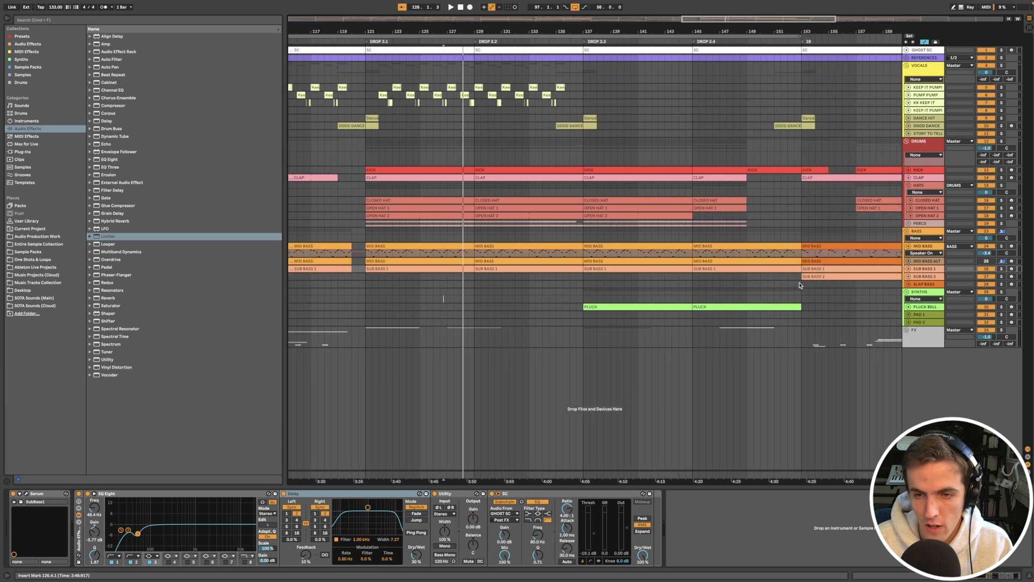
scroll(801, 284, "down", 3)
left_click(811, 276)
left_click(908, 276)
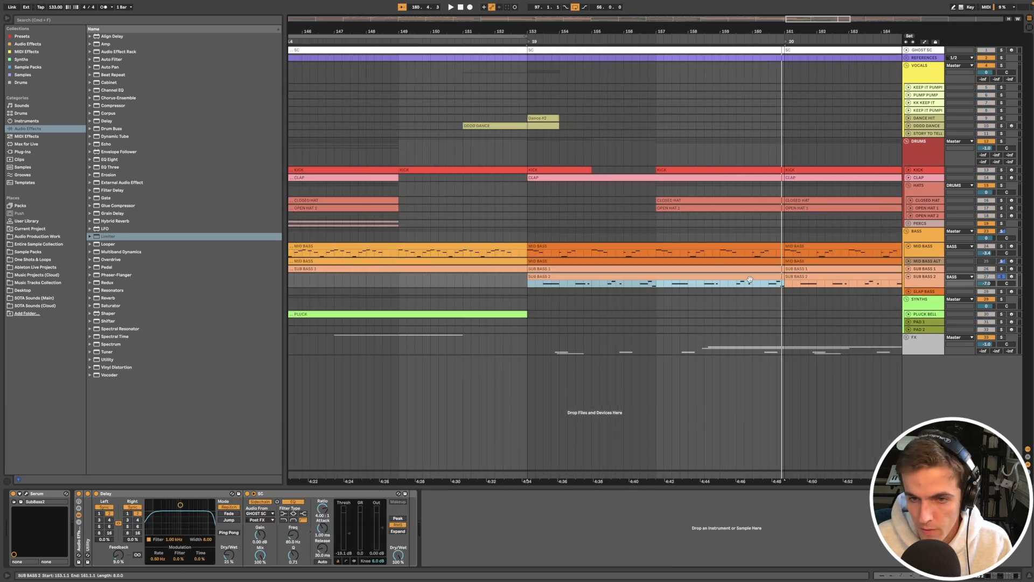
Step: Examine the MIDI notes of the SUB BASS 2 clip at bar 153 and survey where the part plays across the arrangement
double_click(749, 278)
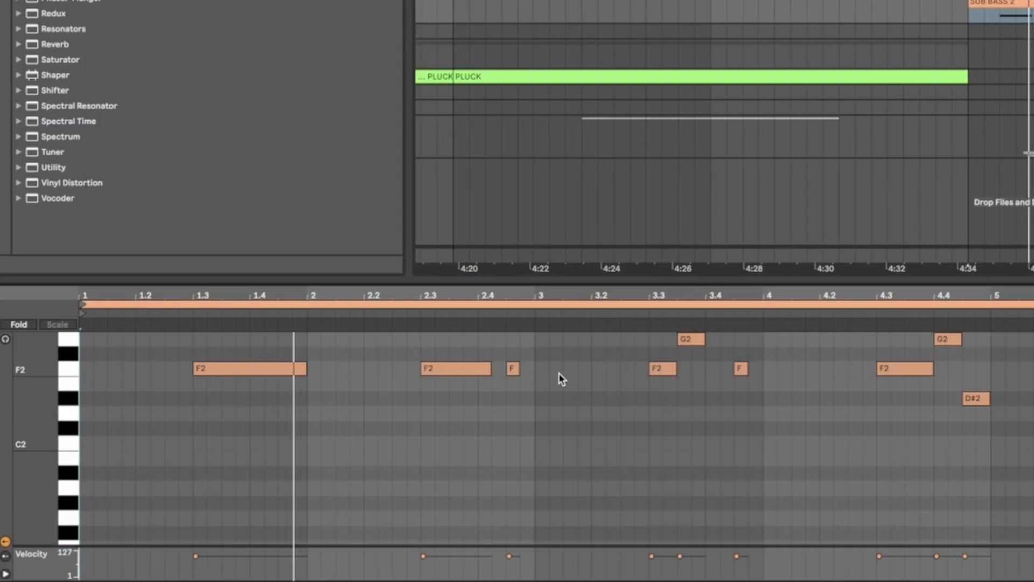
scroll(362, 464, "up", 2)
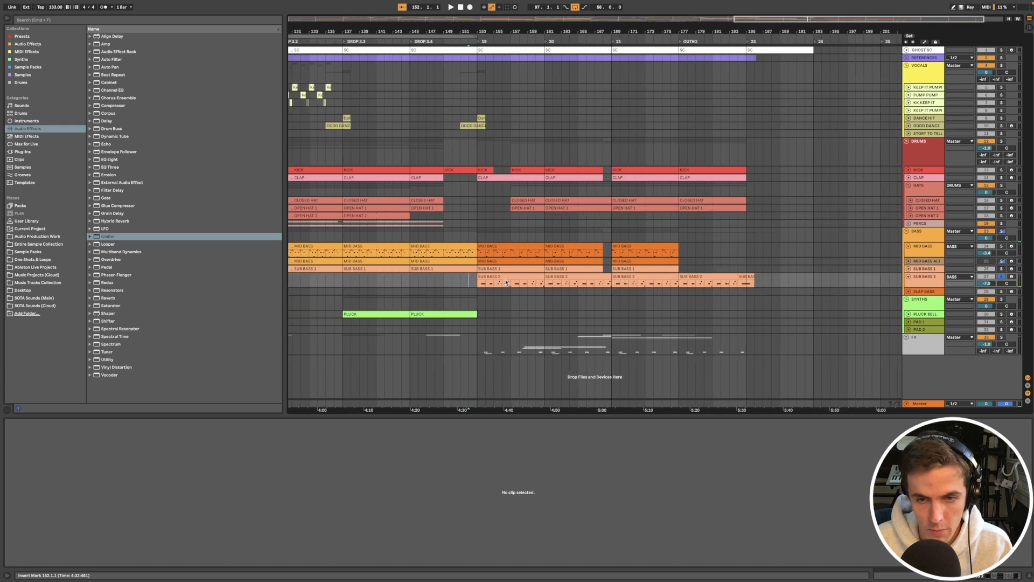
scroll(506, 281, "left", 5)
scroll(591, 294, "down", 5)
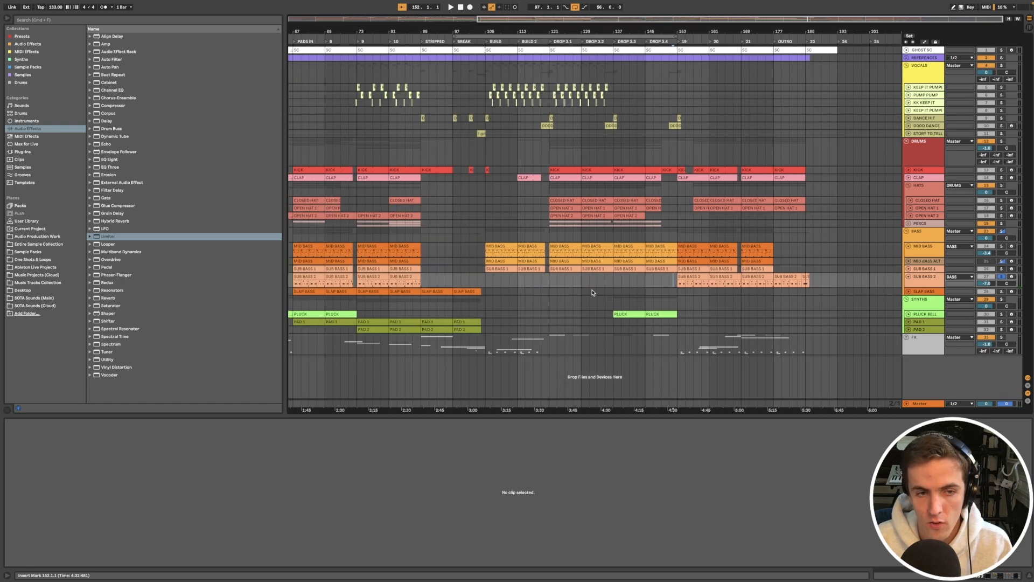
Step: Select the SUB BASS 2 clip at bar 57 and play the arrangement from just before the PADS IN section
left_click(461, 278)
scroll(480, 283, "left", 10)
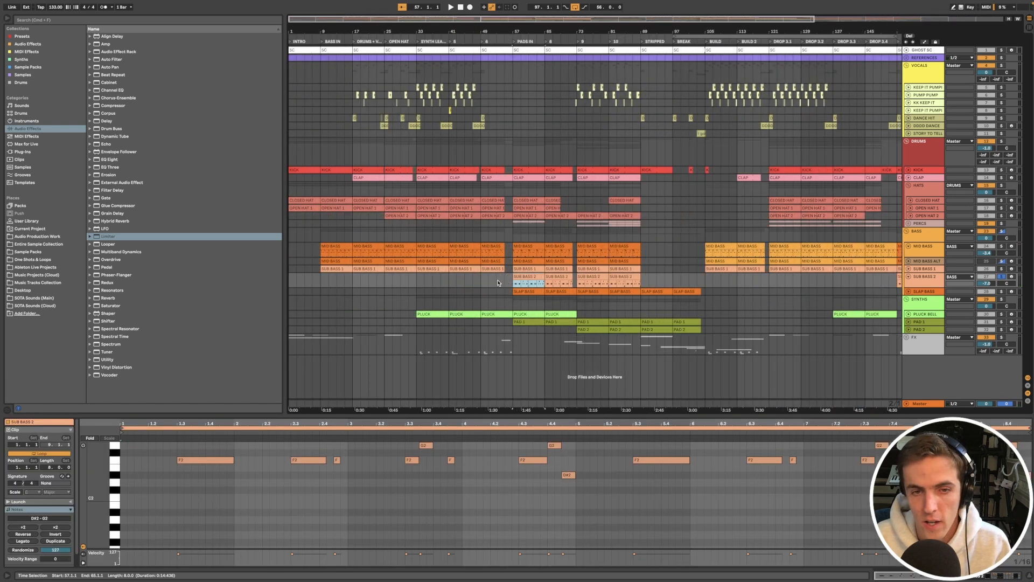
left_click(502, 289)
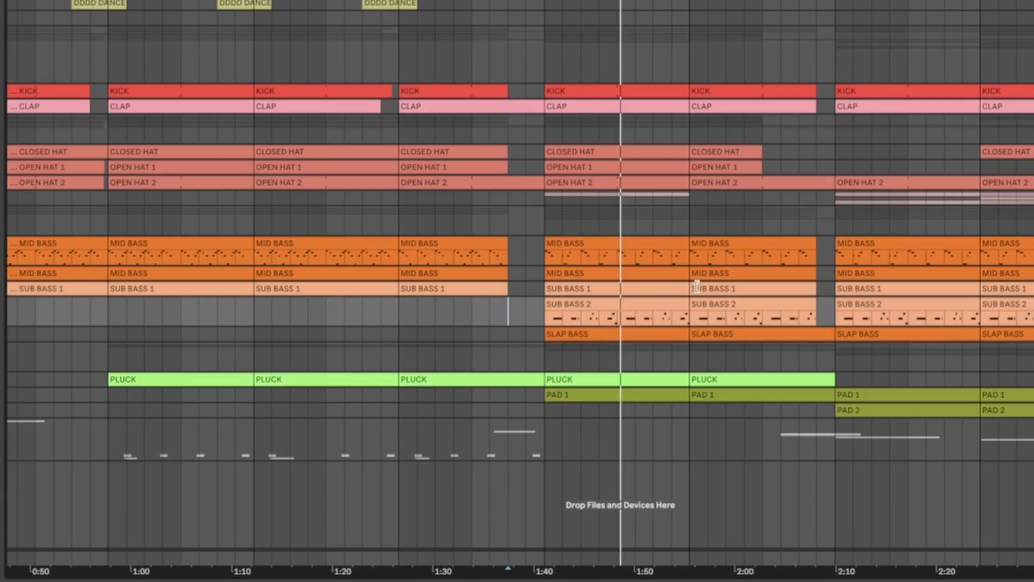
Step: Compare the SUB BASS 2 notes with the MID BASS notes around bar 65, highlighting the long sub note after bar 65
scroll(620, 296, "up", 5)
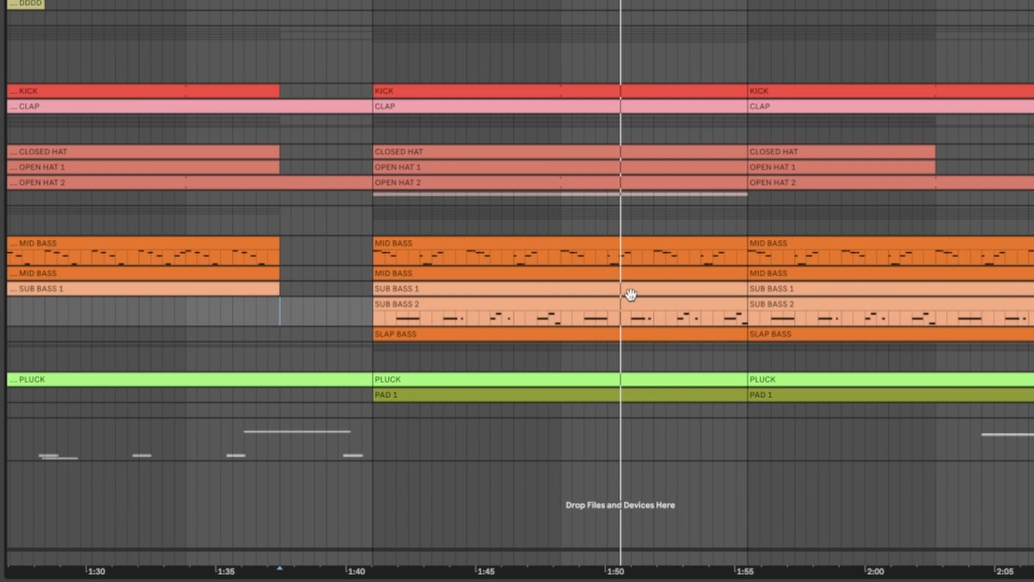
scroll(622, 295, "up", 5)
scroll(595, 298, "down", 2)
scroll(620, 310, "up", 3)
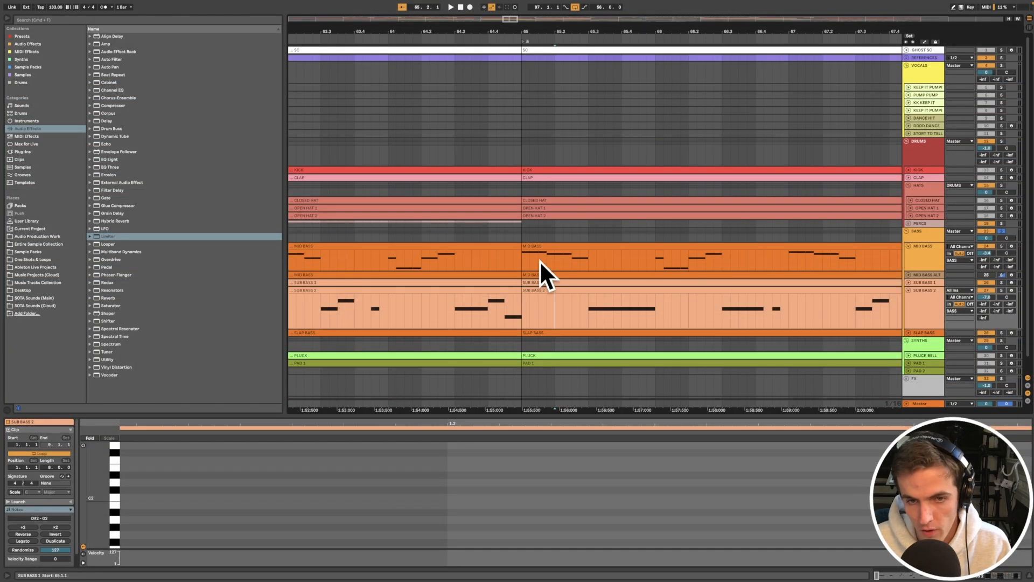
left_click_drag(590, 315, 660, 316)
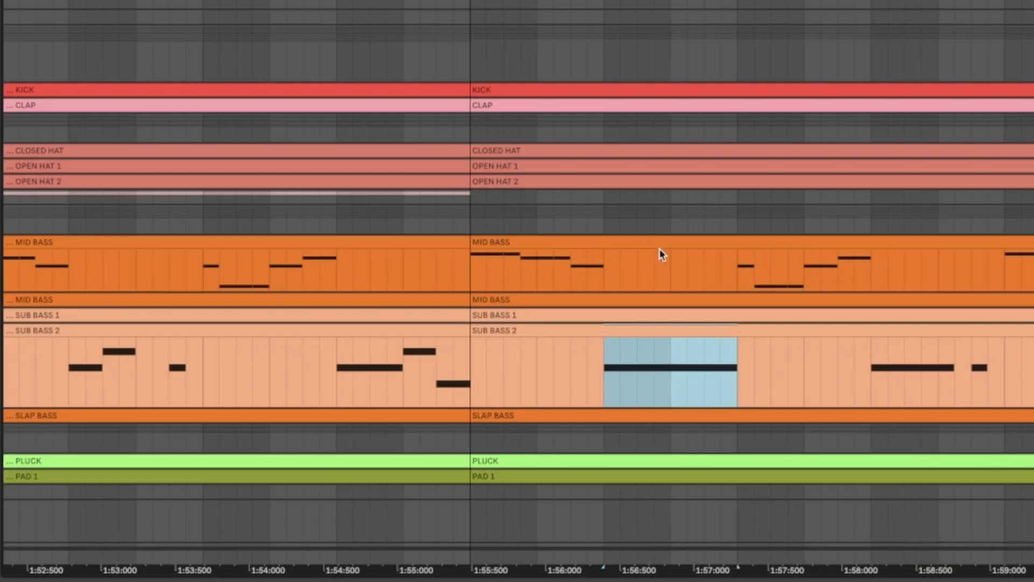
scroll(679, 357, "right", 5)
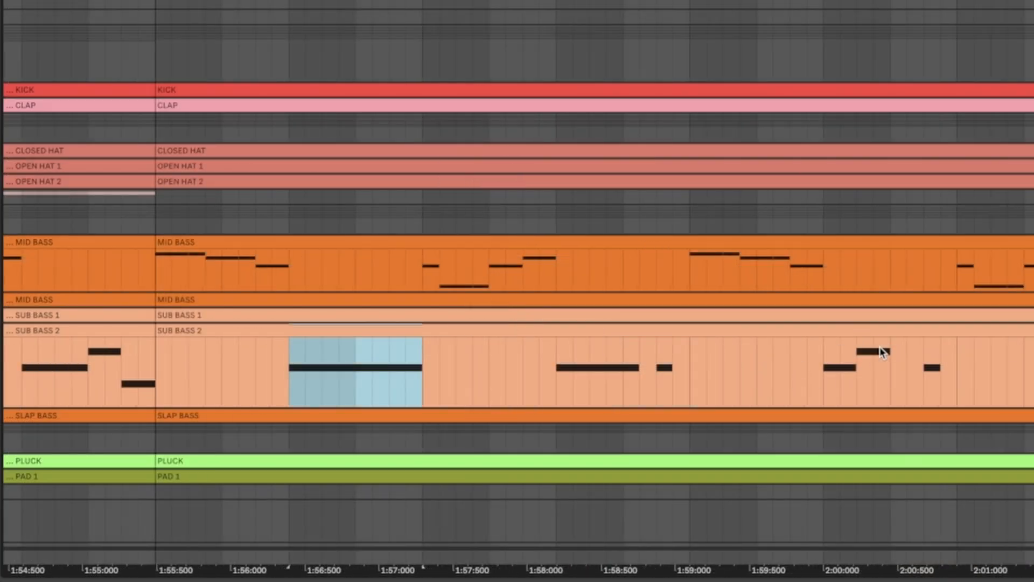
Step: Audition the SUB BASS 2 clip at bar 65 and open the track's SubBass2 patch in Serum
scroll(812, 348, "down", 3)
left_click(364, 350)
key("space")
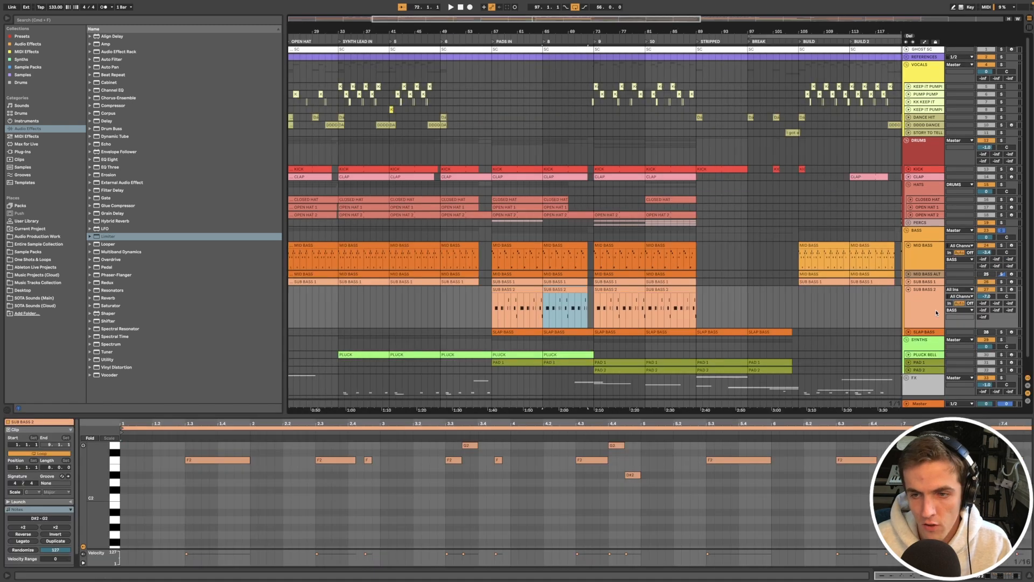
left_click(936, 312)
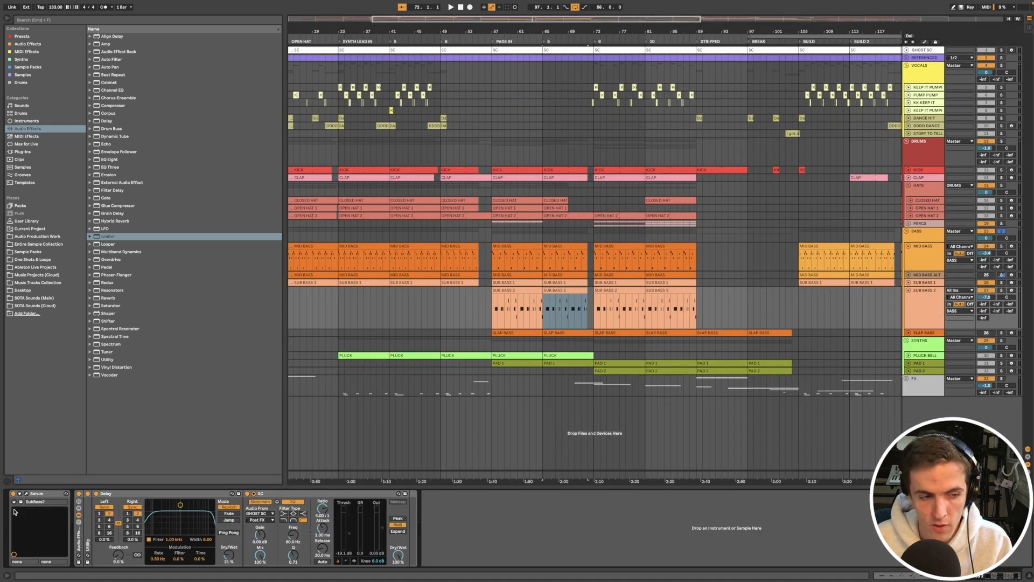
left_click(26, 494)
left_click_drag(329, 126, 565, 168)
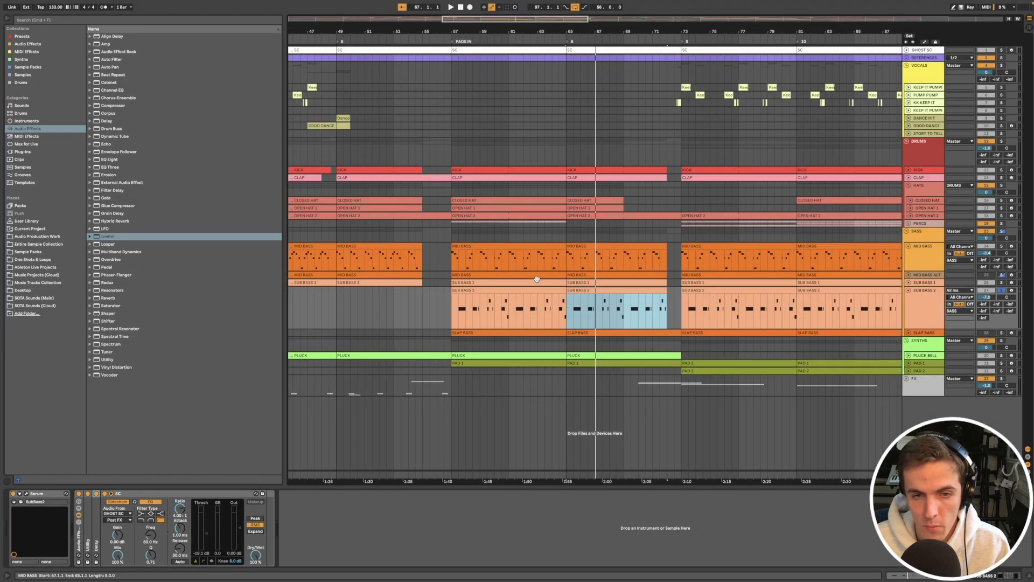
Step: Audition the SLAP BASS clip at bar 57 and enlarge its track while shrinking the SUB BASS 2 track
left_click(531, 288)
key("Down")
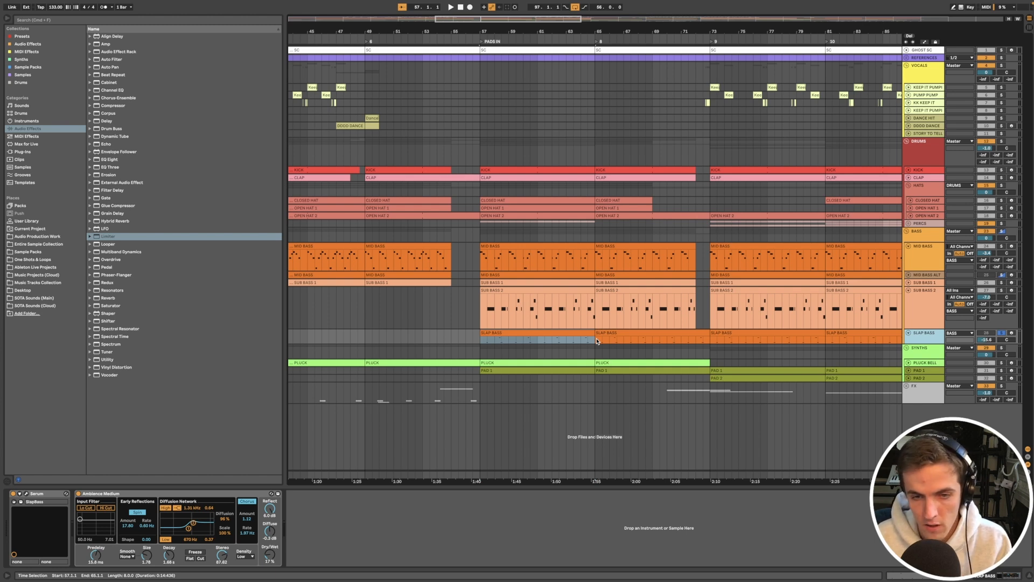
left_click(569, 333)
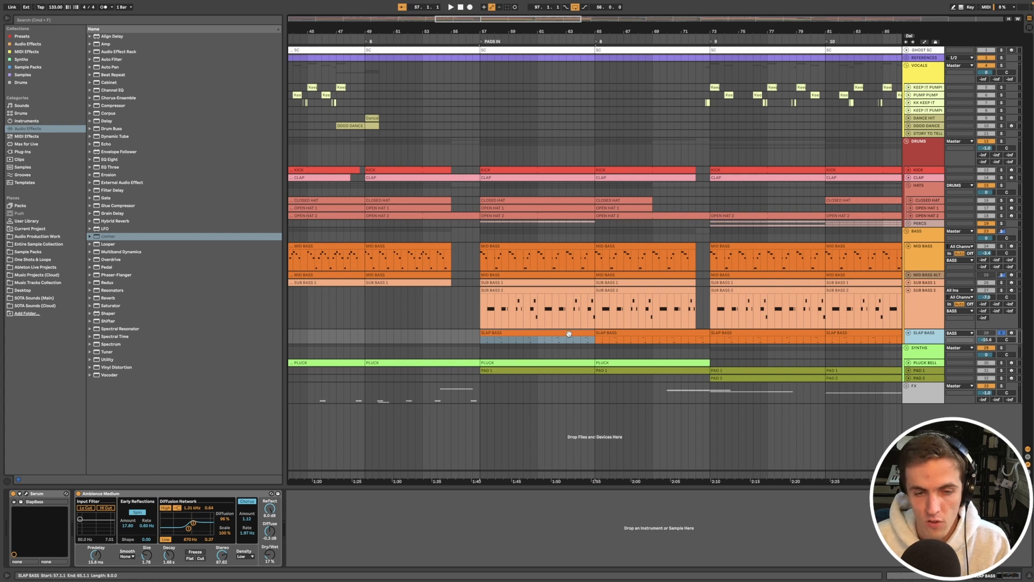
key("space")
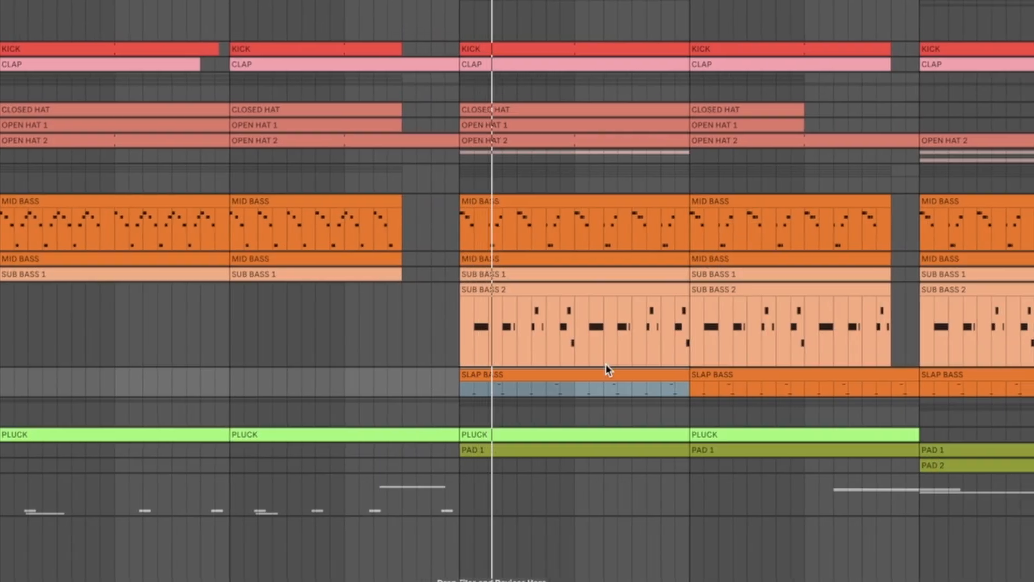
key("alt+plus")
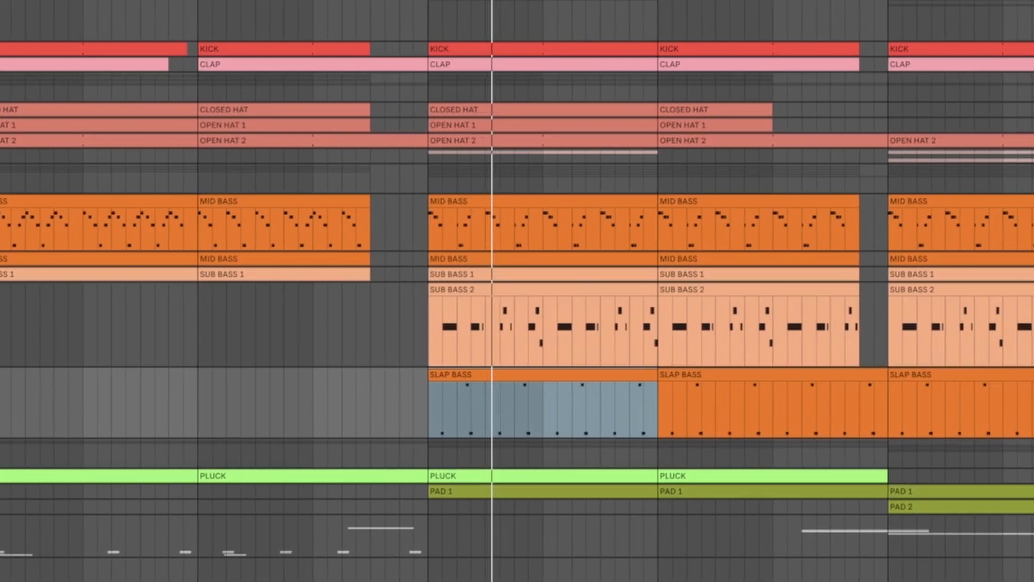
key("alt+minus")
key("alt+minus")
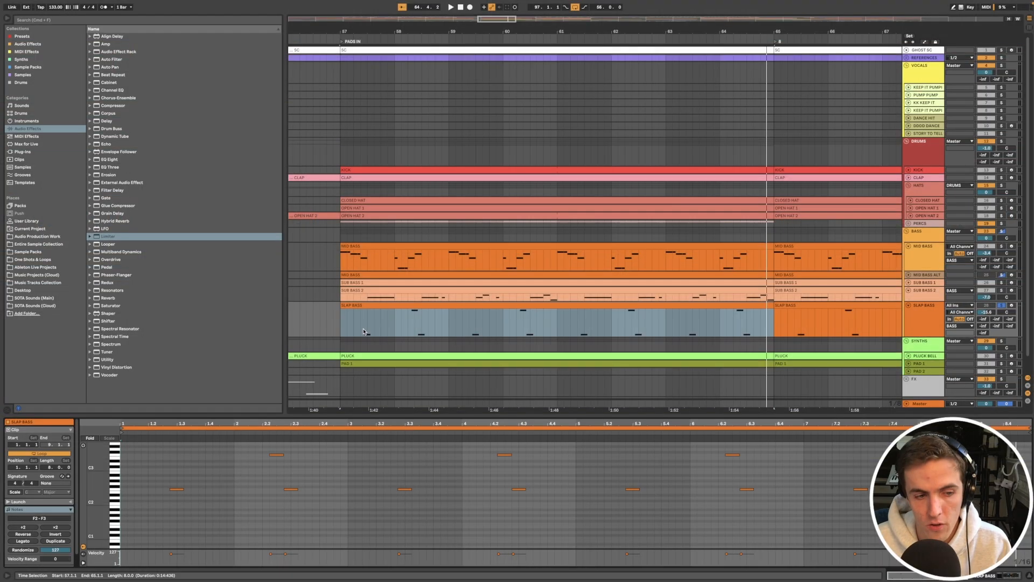
Step: Examine the SLAP BASS clip's MIDI notes and their octave jumps in the piano roll
mouse_move(108, 481)
left_mouse_down()
mouse_move(122, 485)
mouse_move(114, 489)
left_mouse_up()
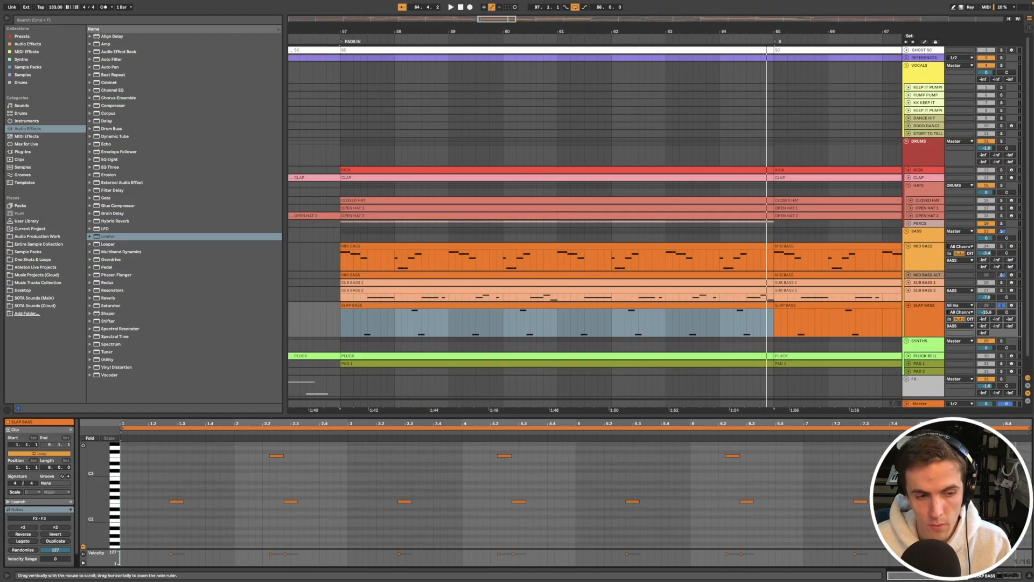
left_click(115, 499)
left_click(116, 458)
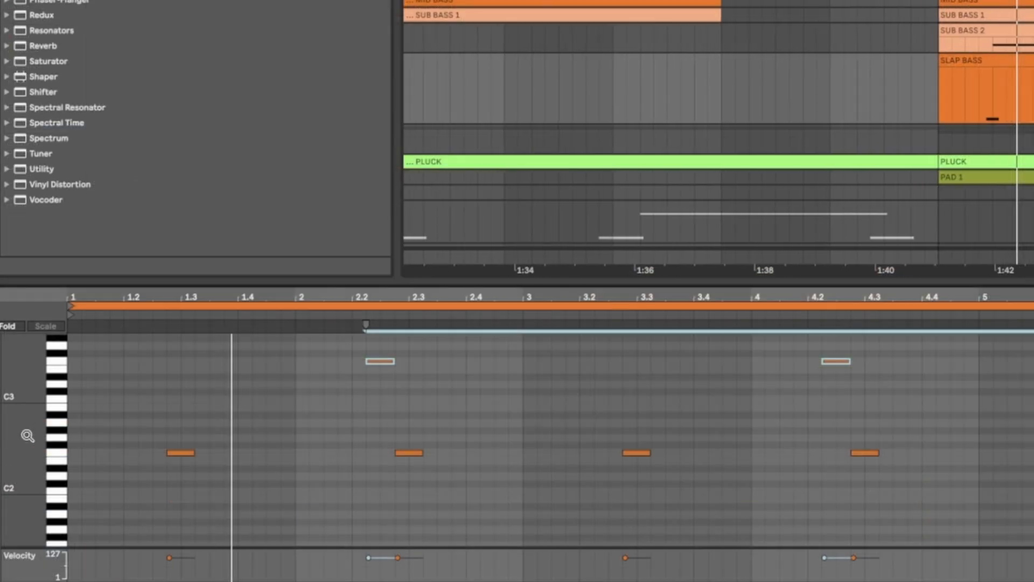
left_click_drag(27, 434, 50, 446)
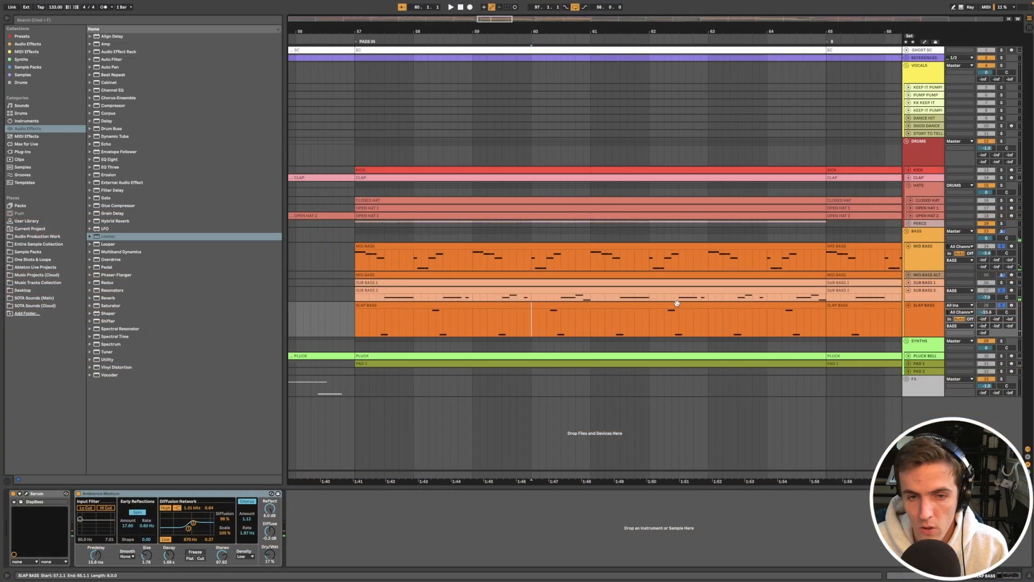
Step: Select the MID BASS clip at bar 57, highlight the SUB BASS 2 track, and collapse the SLAP BASS track
scroll(677, 303, "down", 2)
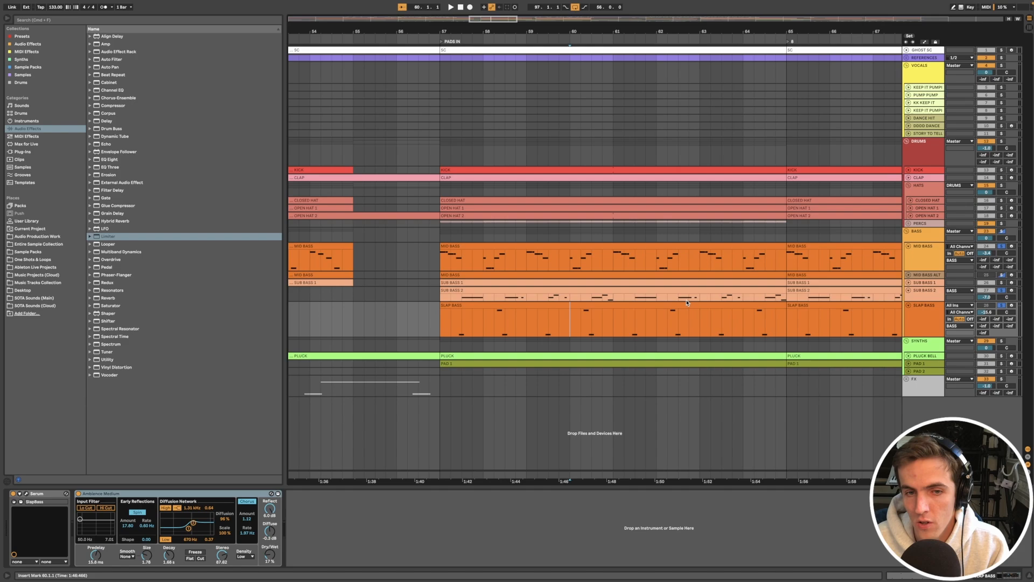
left_click(586, 252)
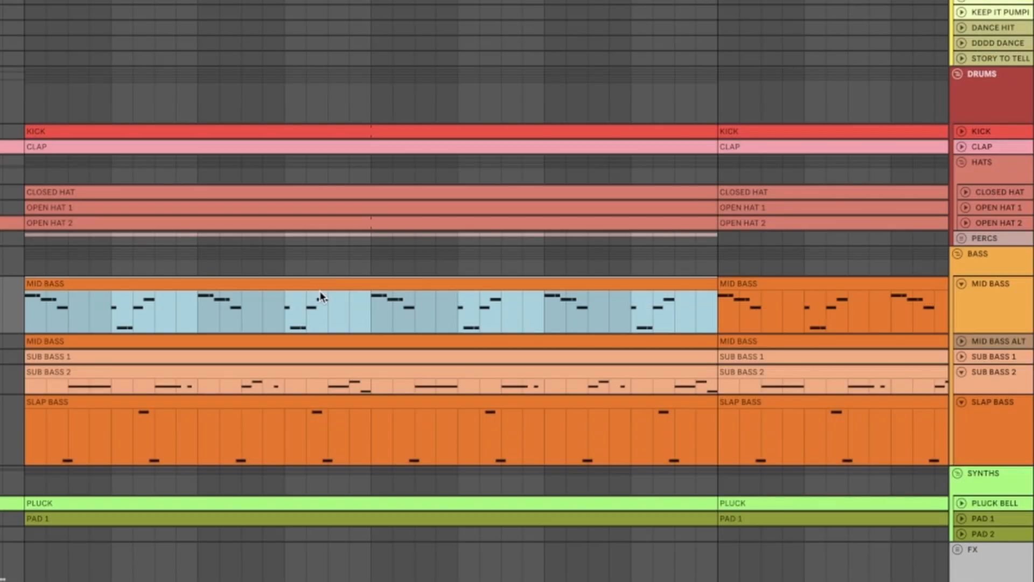
scroll(335, 289, "down", 1)
left_click(997, 341)
left_click(996, 376)
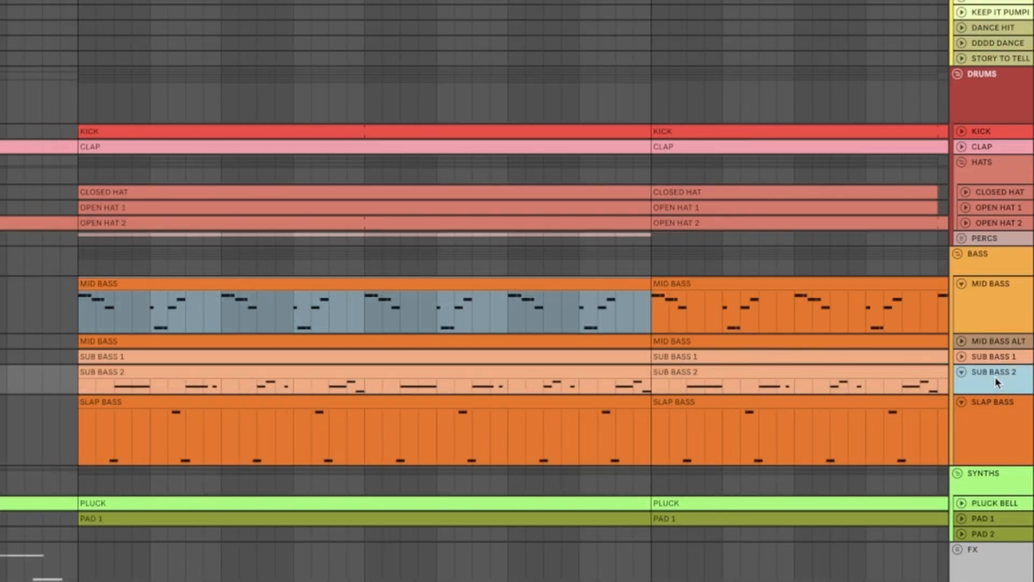
left_click(962, 403)
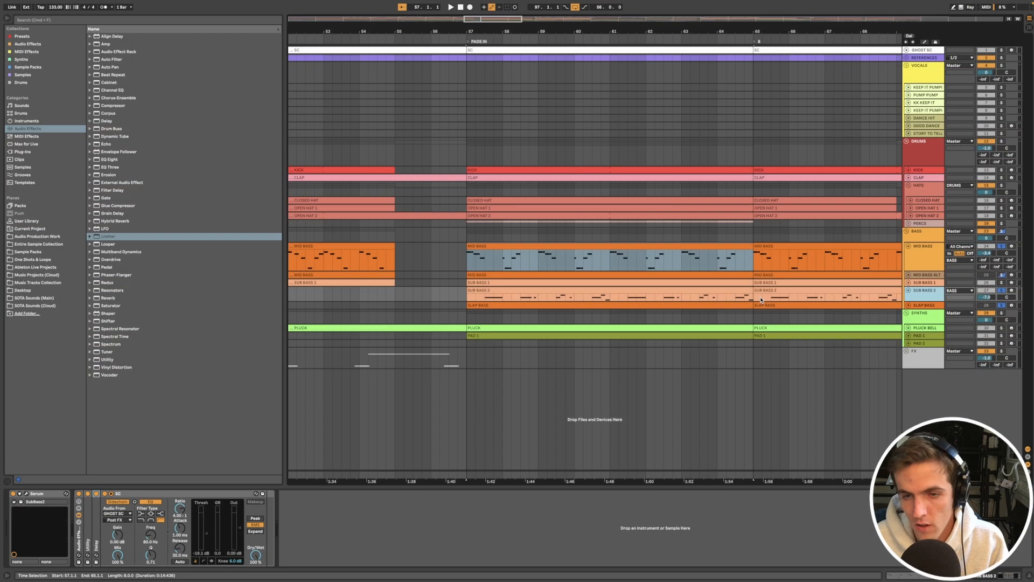
Step: Compare the MIDI notes of the MID BASS clip at bar 81 with those of the MID BASS clip at bar 105
scroll(761, 299, "down", 2)
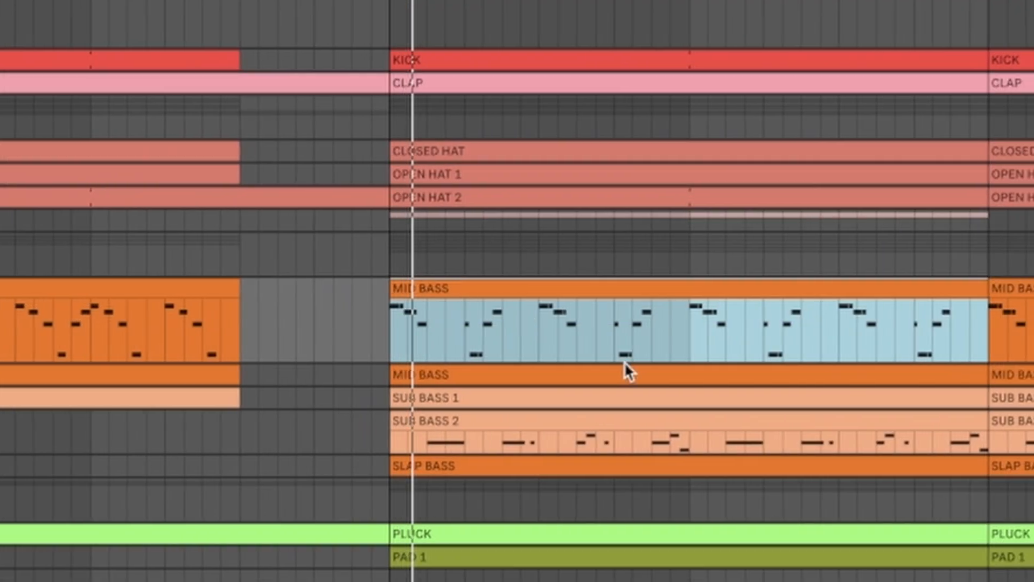
key("minus")
key("minus")
key("minus")
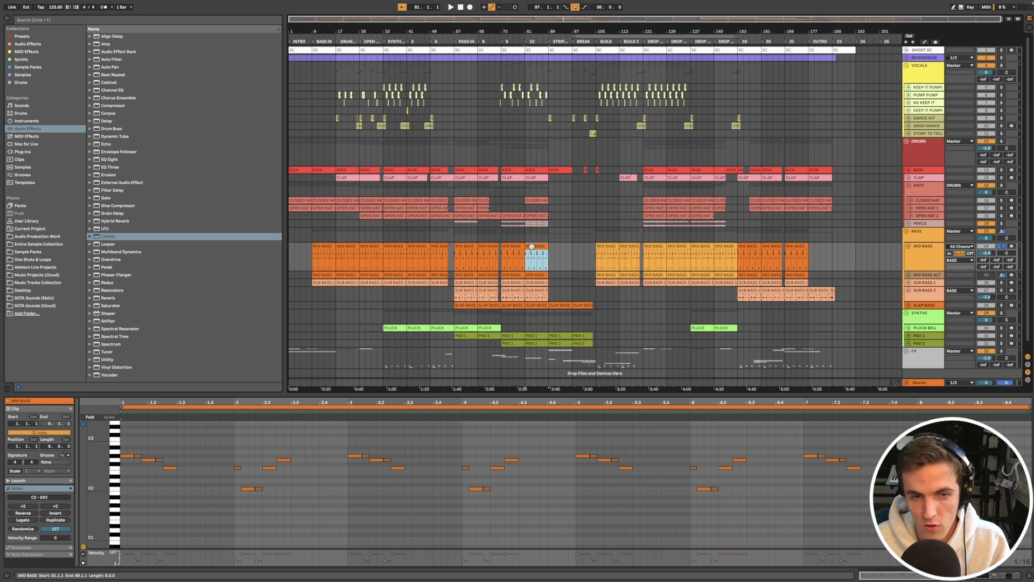
scroll(580, 247, "up", 5)
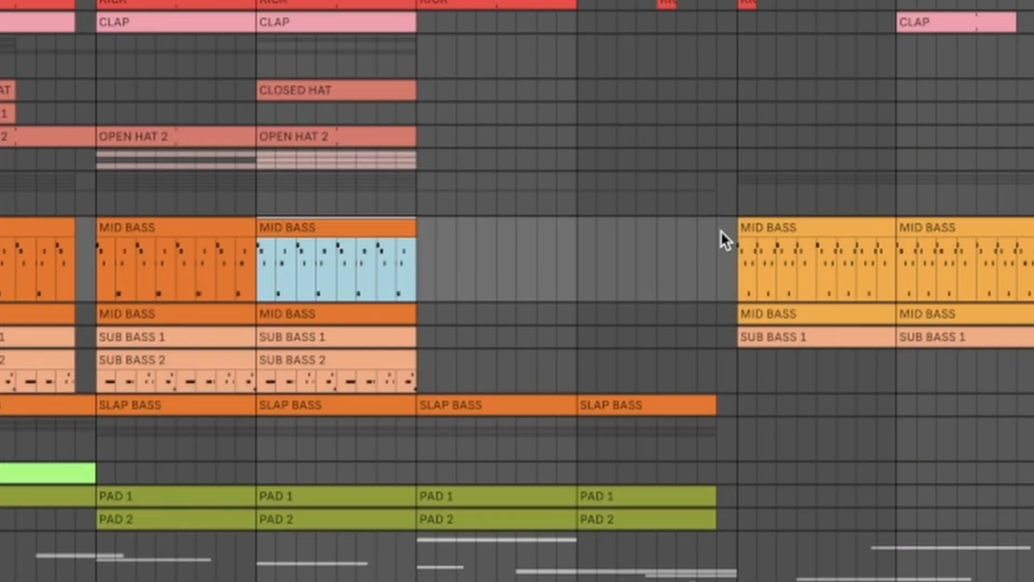
left_click(785, 224)
left_click(326, 219)
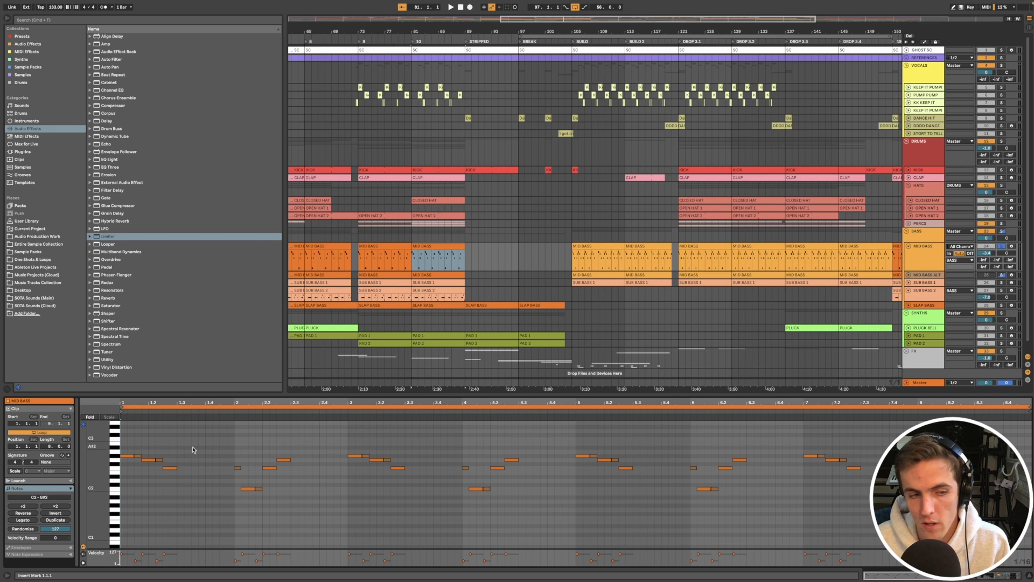
left_click(601, 246)
left_click(439, 249)
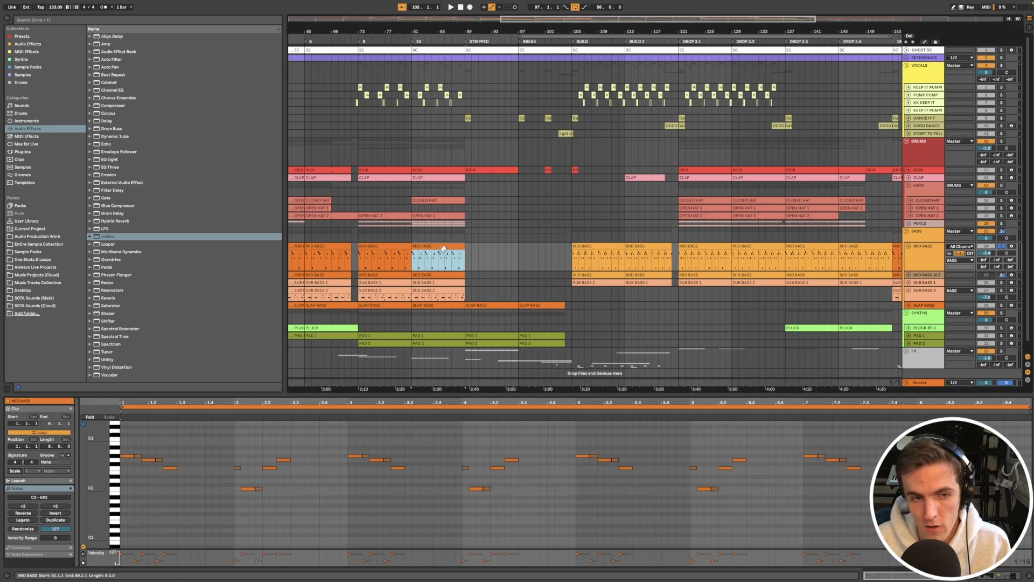
Step: Audition the PLUCK clip at bar 65 and view the PLUCK BELL track's device chain
key("space")
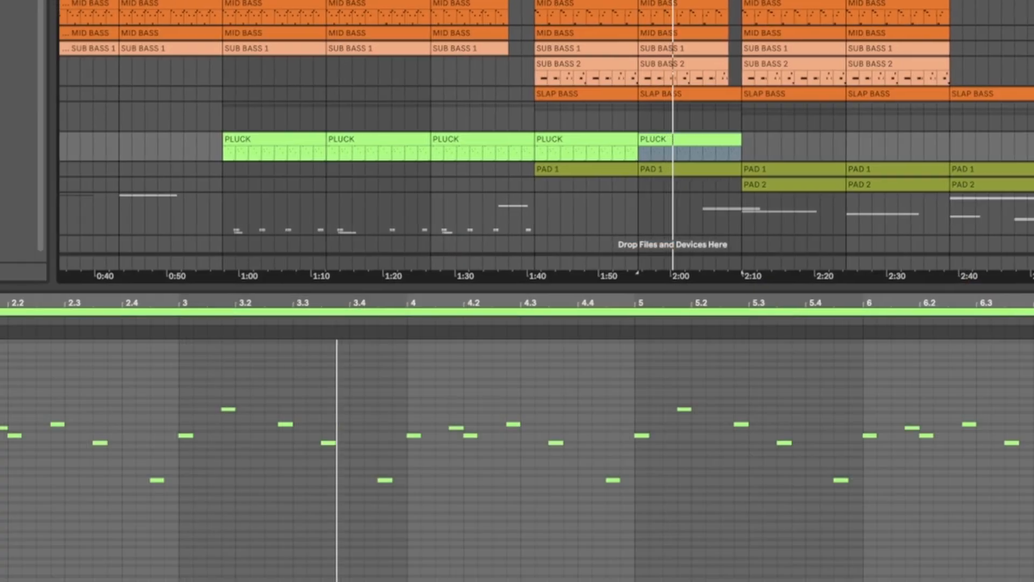
scroll(517, 460, "up", 5)
scroll(517, 460, "down", 3)
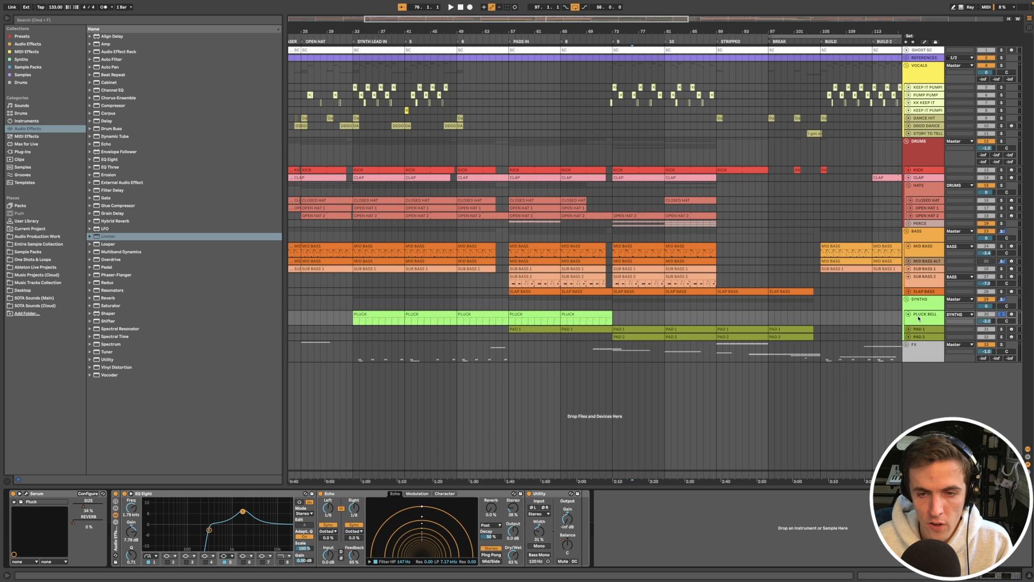
left_click(595, 312)
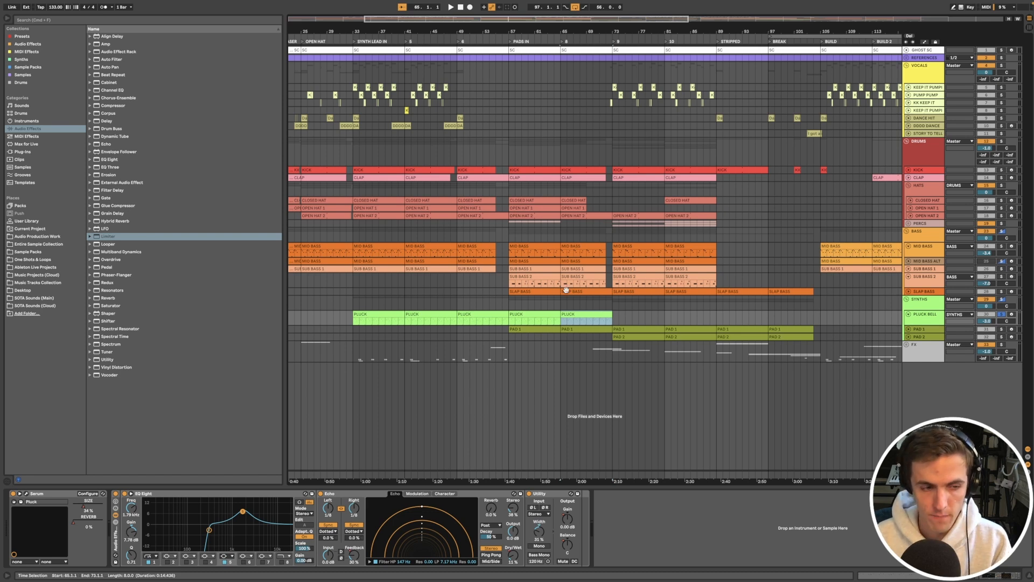
Step: Open the PLUCK BELL track's Pluck patch in Serum and view its FX page
left_click(49, 495)
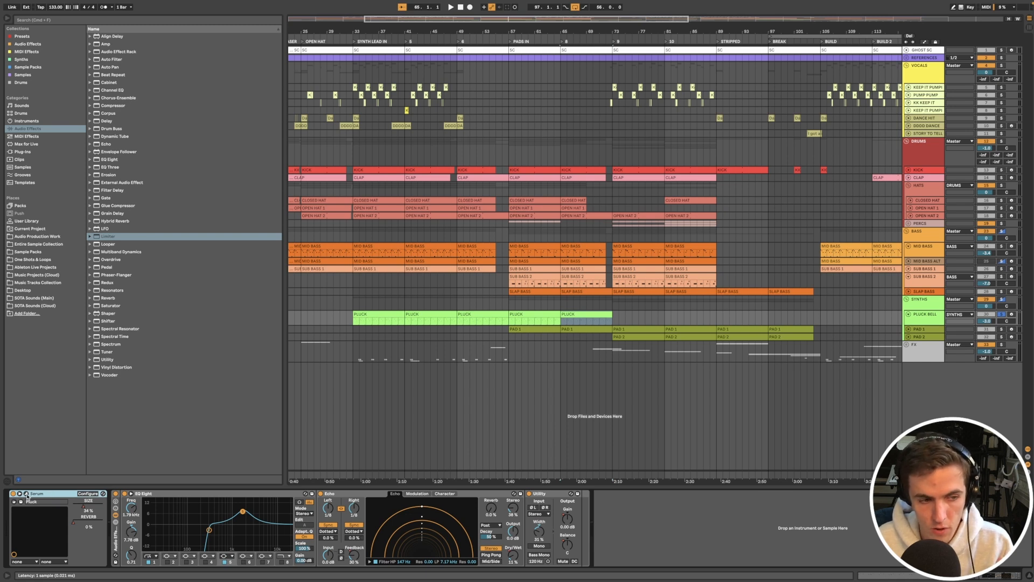
left_click(25, 494)
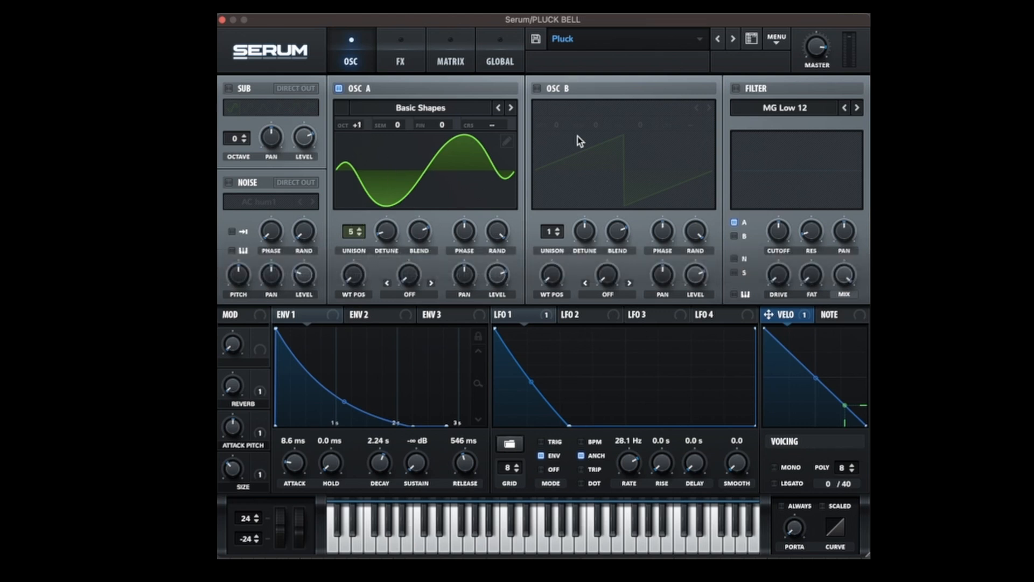
left_click(399, 60)
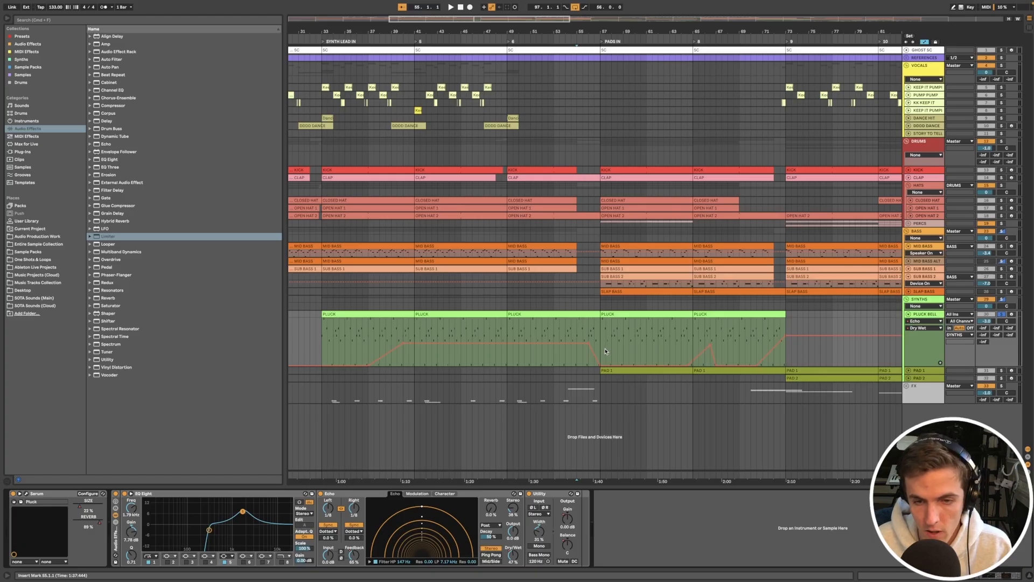
Step: Examine the Echo Dry Wet automation on the PLUCK BELL track from SYNTH LEAD IN through PADS IN
scroll(633, 340, "up", 3)
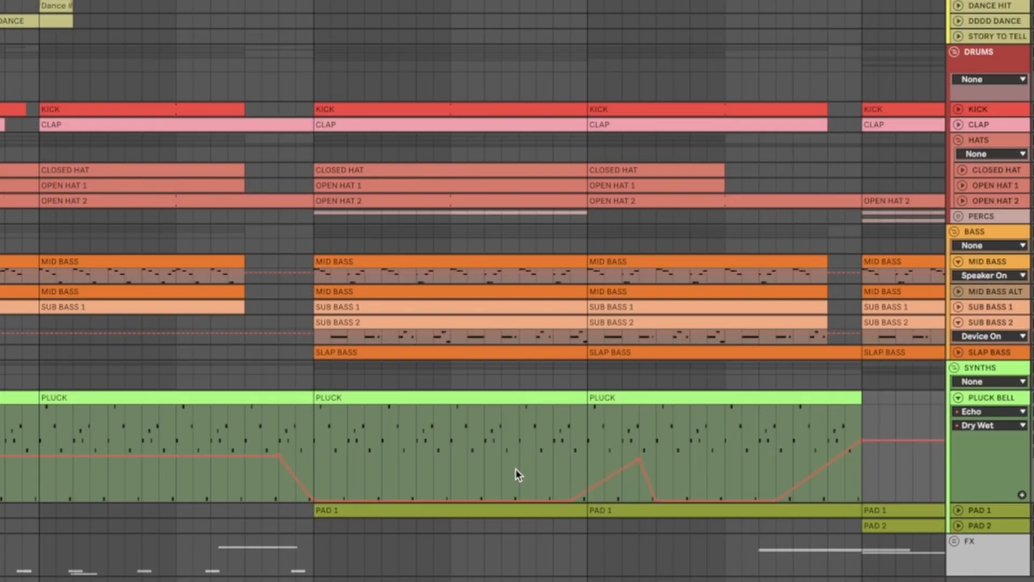
left_click_drag(517, 468, 895, 468)
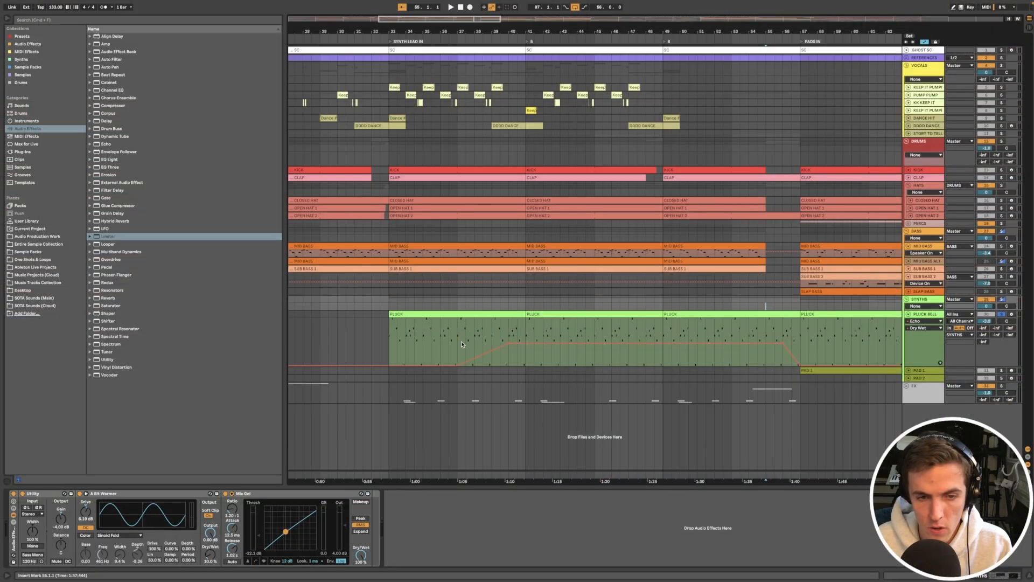
left_click(458, 345)
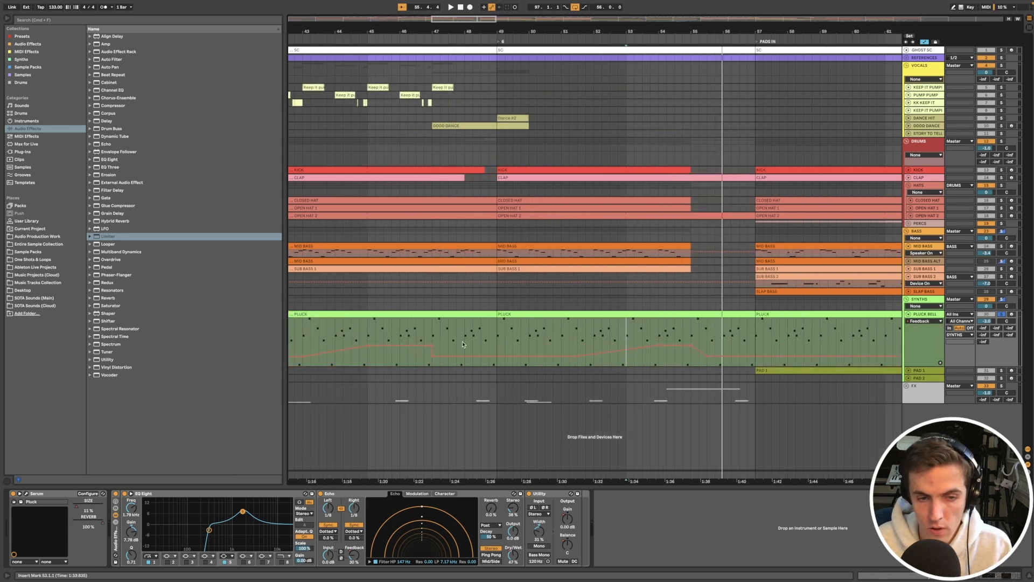
Step: Examine the Dry Wet automation on the PLUCK BELL track, then hide the automation and shrink the track's height
left_click(916, 322)
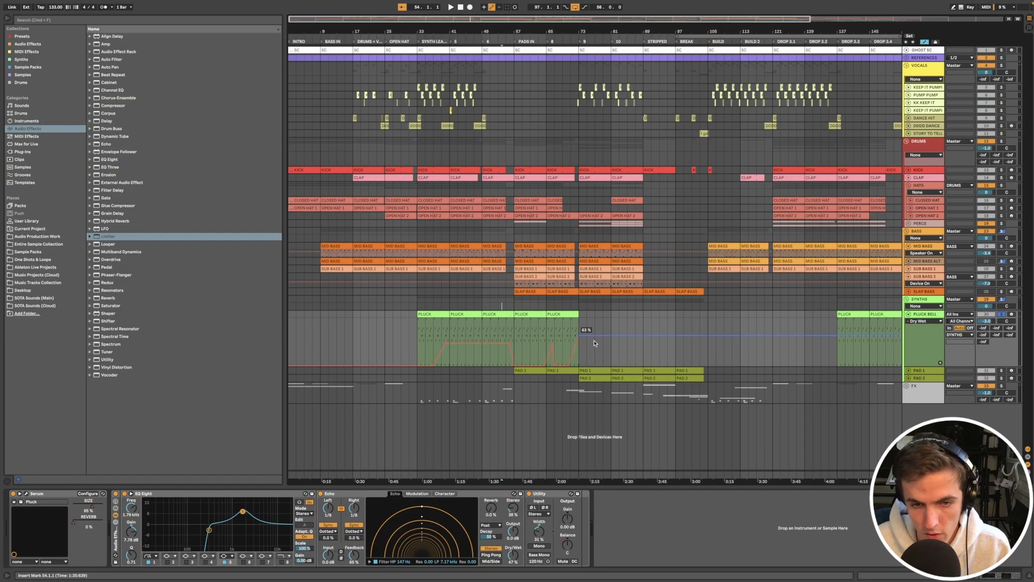
key("a")
left_click_drag(932, 368, 931, 327)
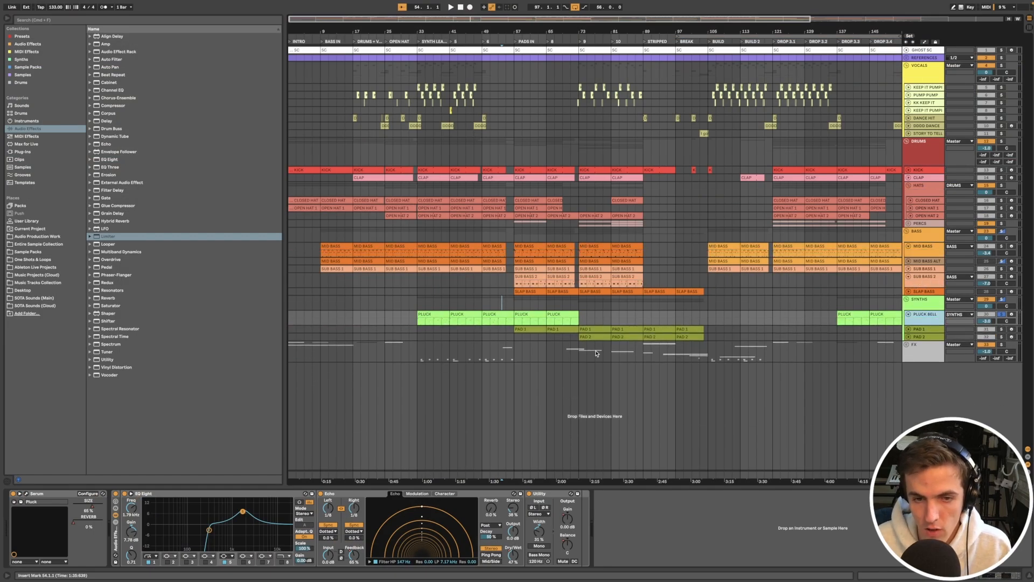
scroll(575, 348, "down", 3)
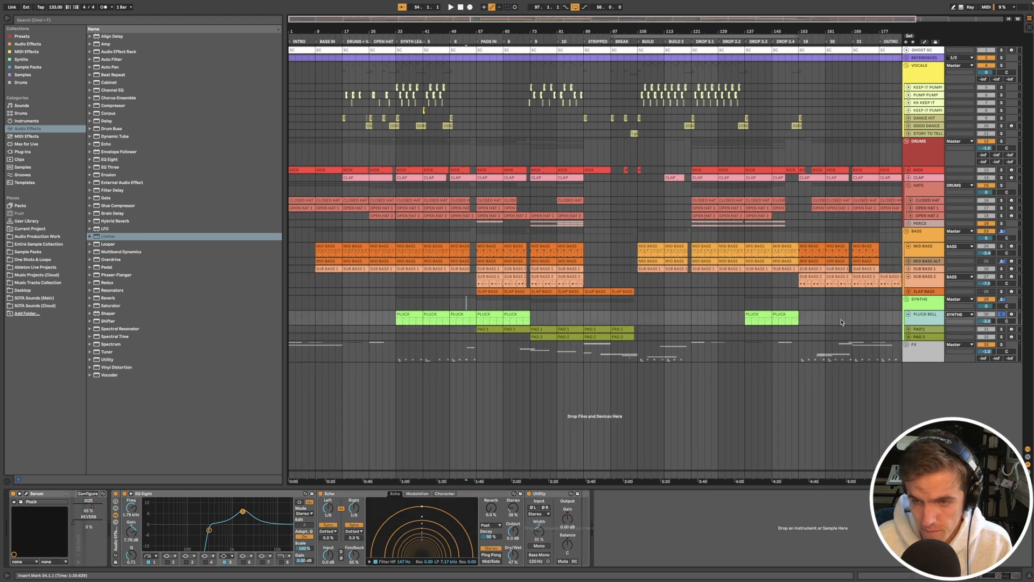
Step: Unfold the PAD 1 track and examine the chord notes of its clip at bar 73, highlighting the F2 notes
left_click(919, 319)
left_click(921, 330)
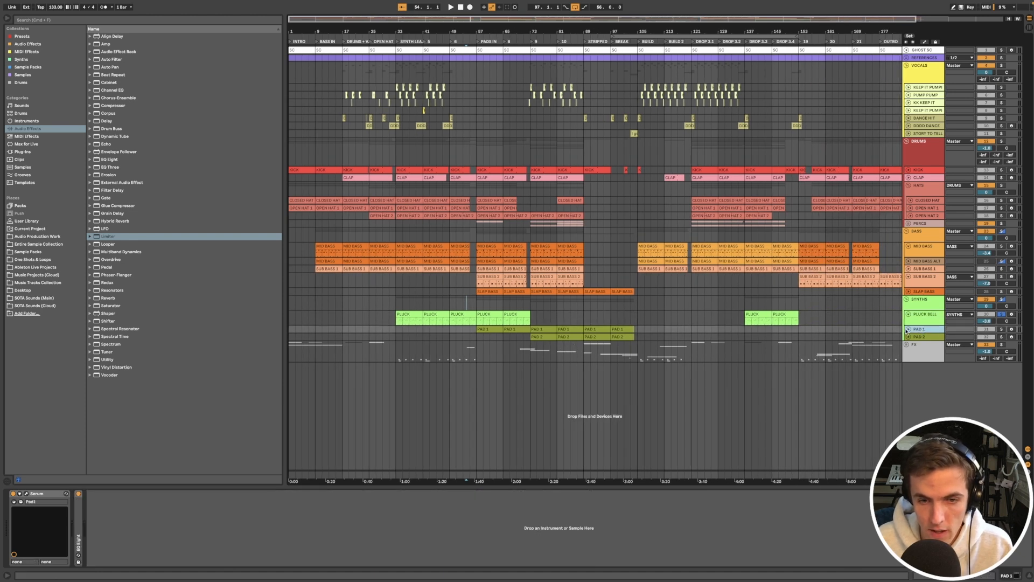
left_click(909, 329)
left_click(909, 344)
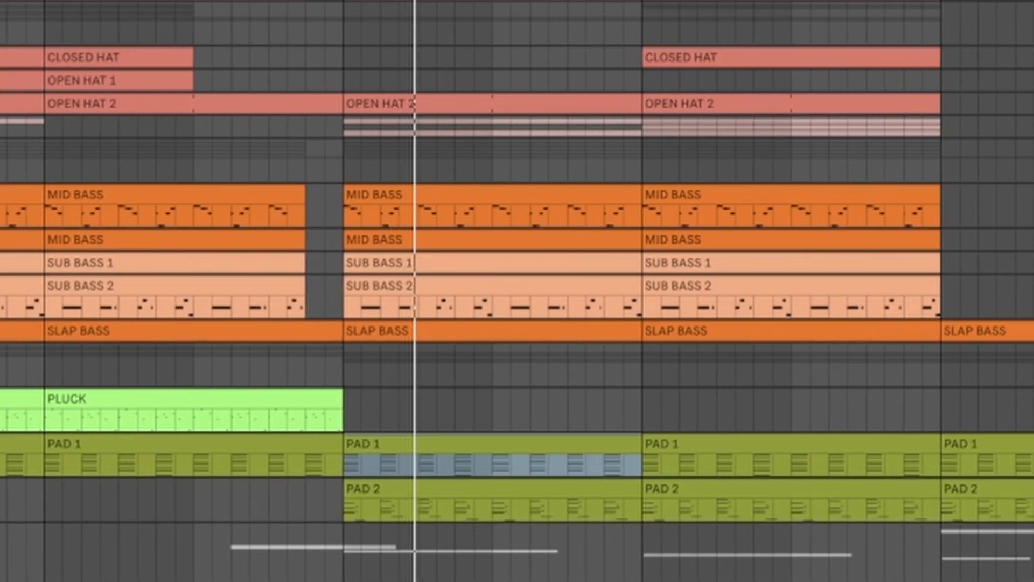
key("alt+plus")
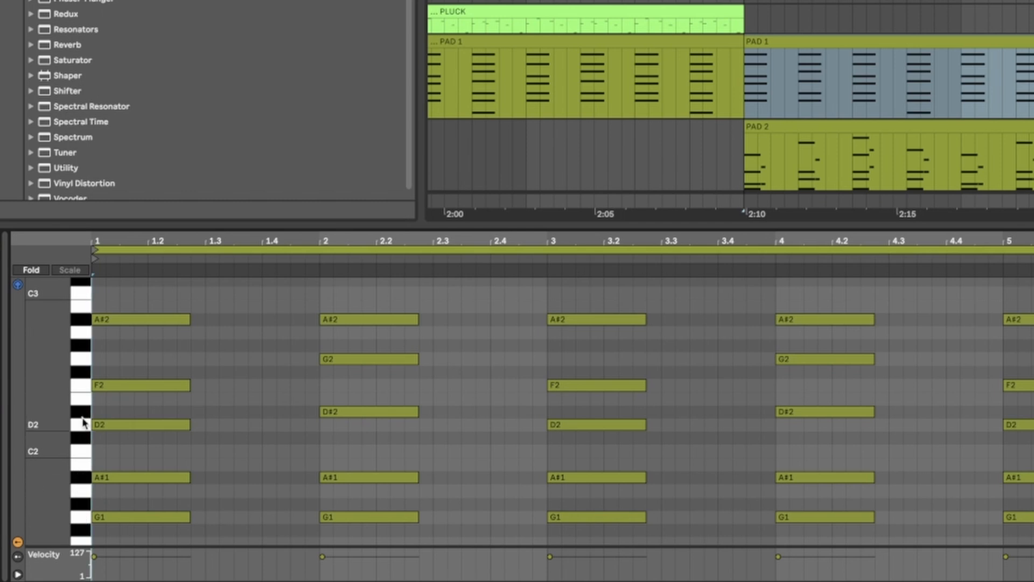
left_click(80, 389)
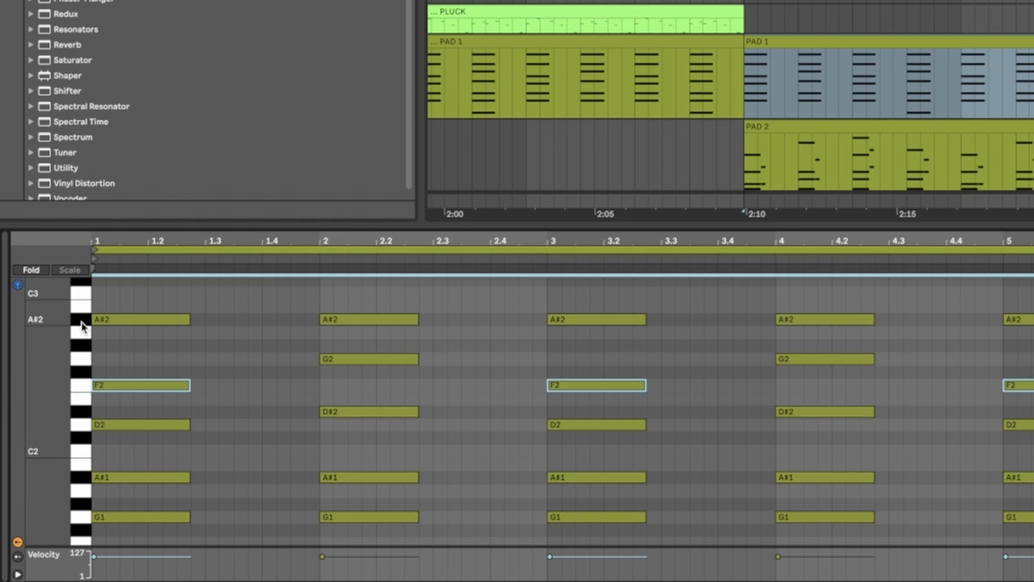
Step: Audition PAD 1 and view its Pad1 patch in Serum, then close the plugin window
key("space")
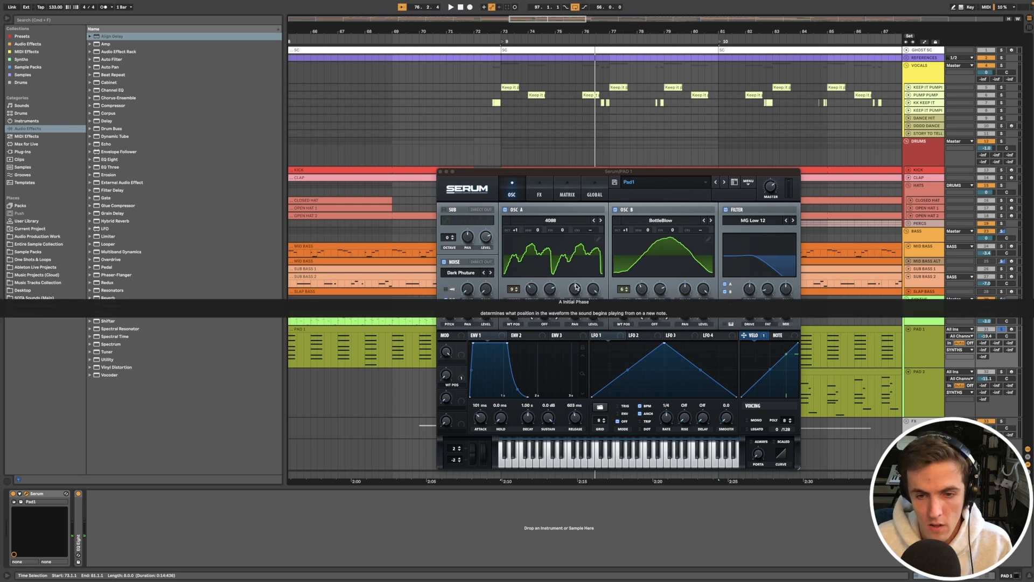
mouse_move(563, 173)
left_mouse_down()
mouse_move(569, 160)
mouse_move(554, 171)
left_mouse_up()
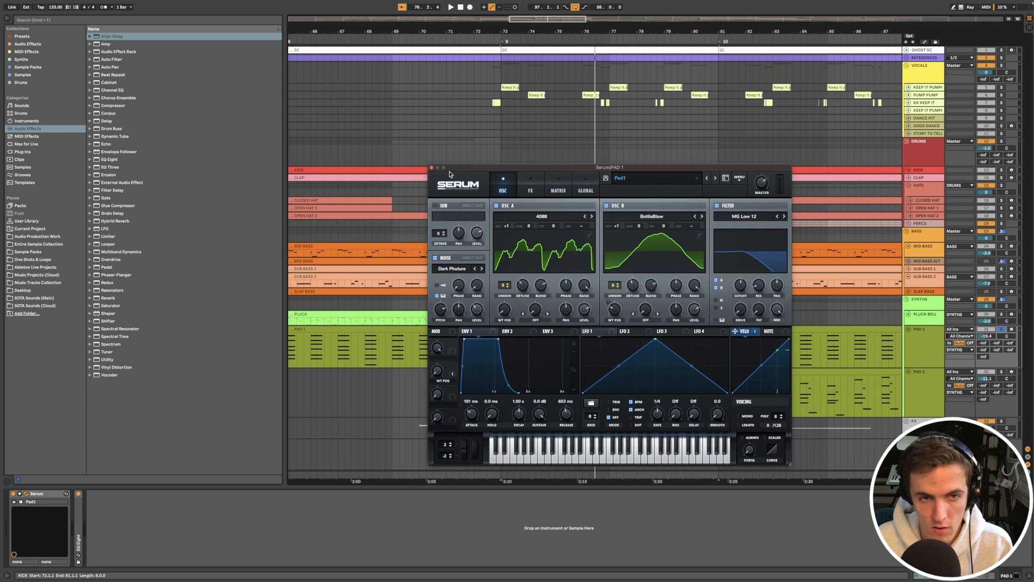
left_click(432, 168)
Step: Audition the PAD 2 clip at bar 73 in solo and open its MIDI notes
left_click(1000, 373)
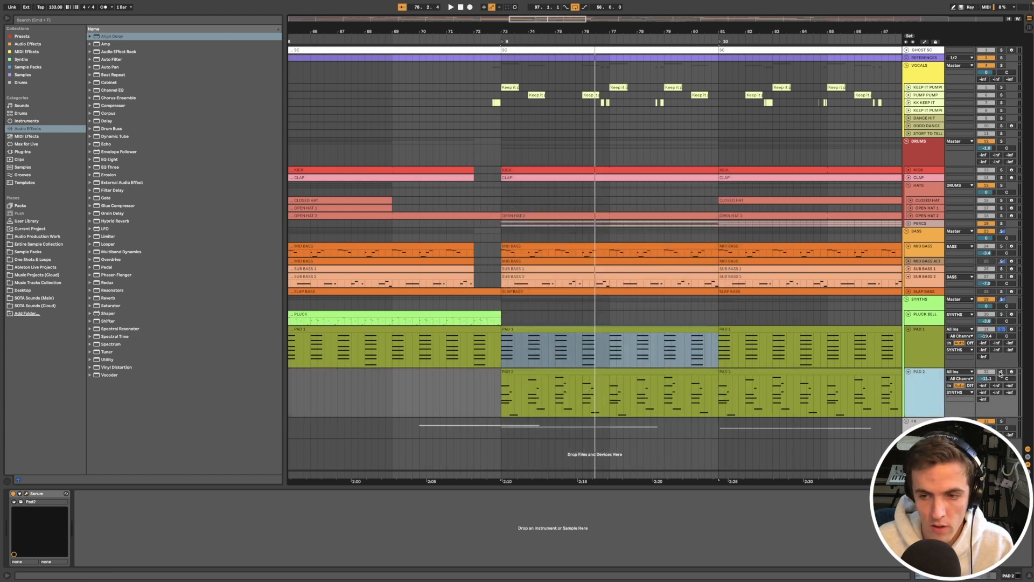
left_click(533, 373)
key("space")
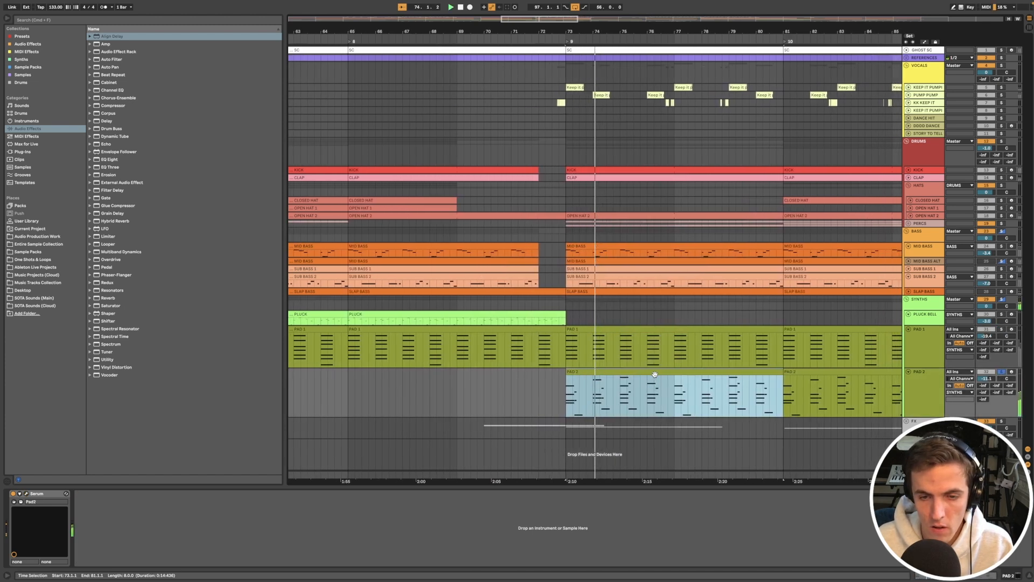
double_click(655, 377)
left_click_drag(97, 457, 110, 459)
key("space")
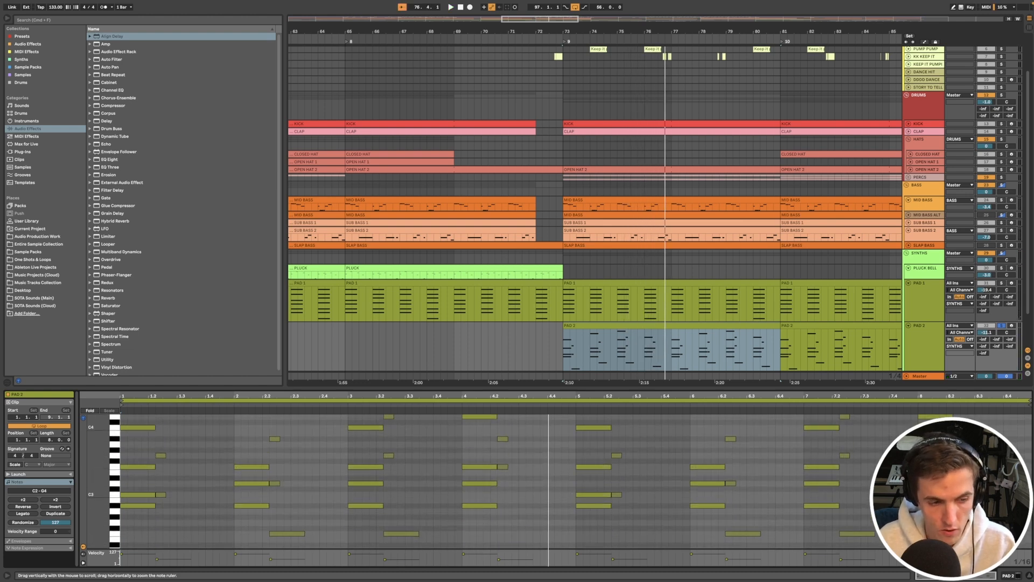
Step: Examine the chord notes and the shorter notes following them in the PAD 2 clip, highlighting the C4 notes
left_click(114, 428)
left_click_drag(100, 502, 99, 501)
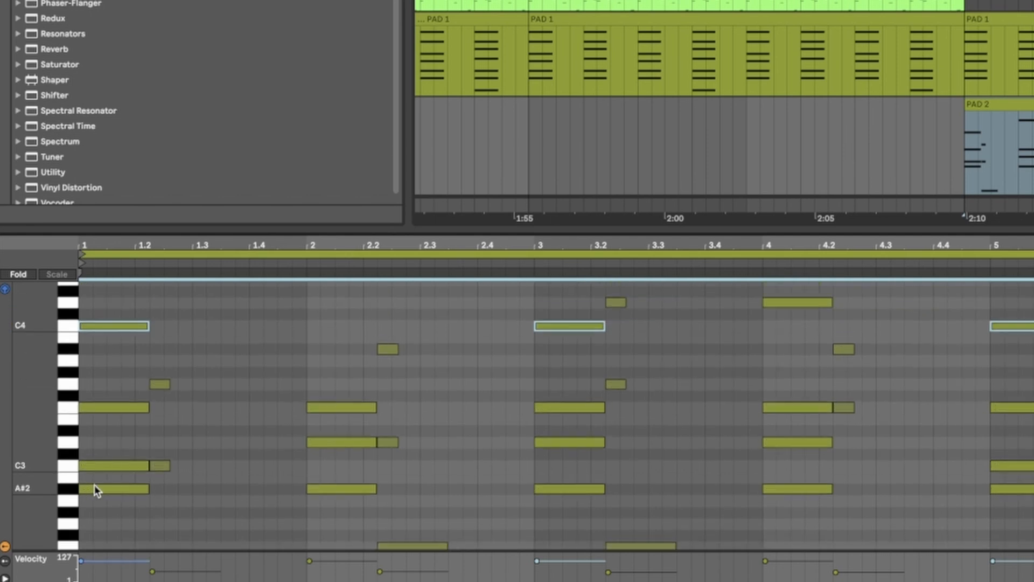
left_click_drag(40, 464, 50, 464)
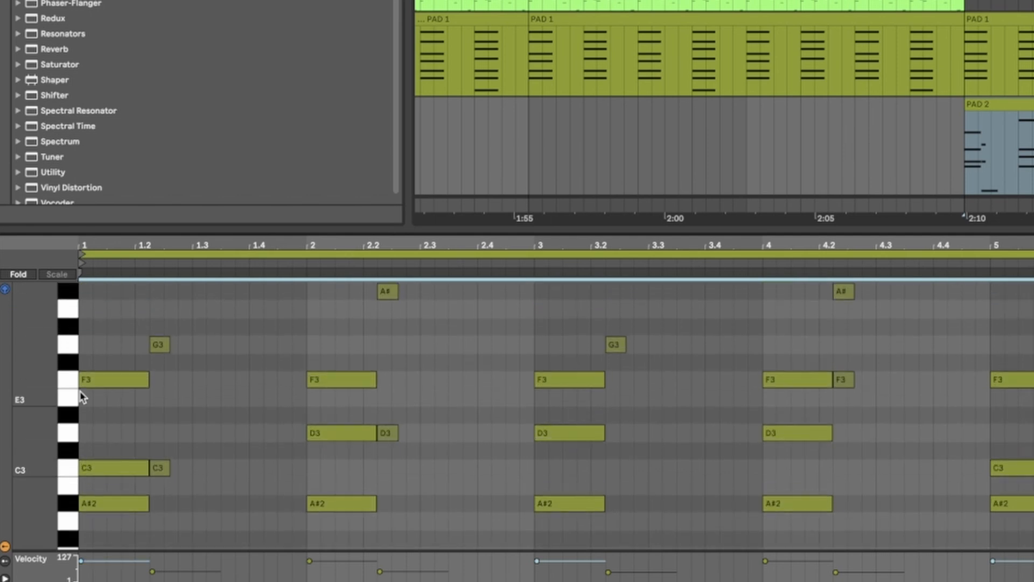
left_click_drag(61, 401, 89, 388)
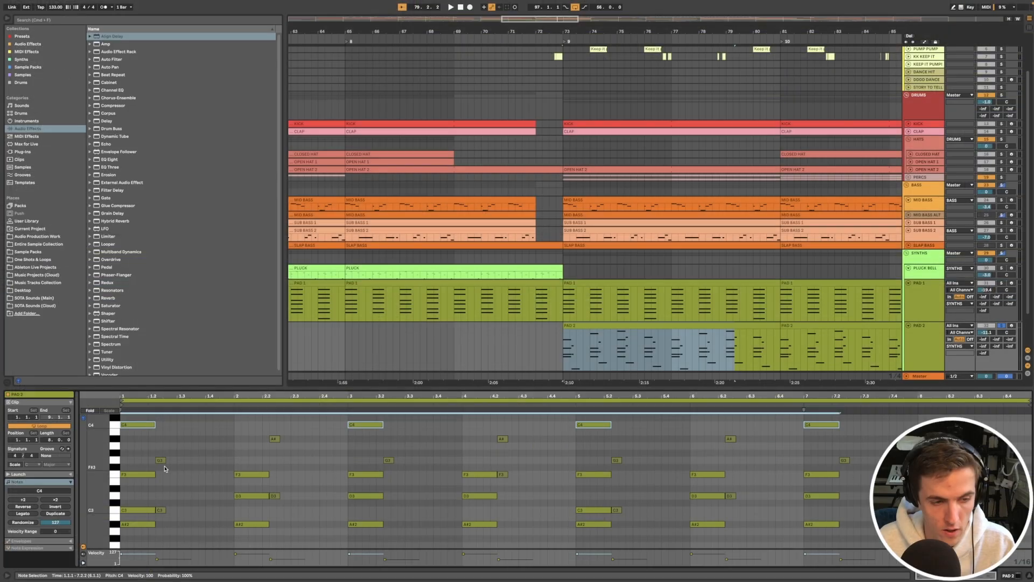
scroll(165, 469, "down", 3)
mouse_move(97, 473)
left_mouse_down()
mouse_move(100, 495)
mouse_move(90, 498)
mouse_move(101, 489)
left_mouse_up()
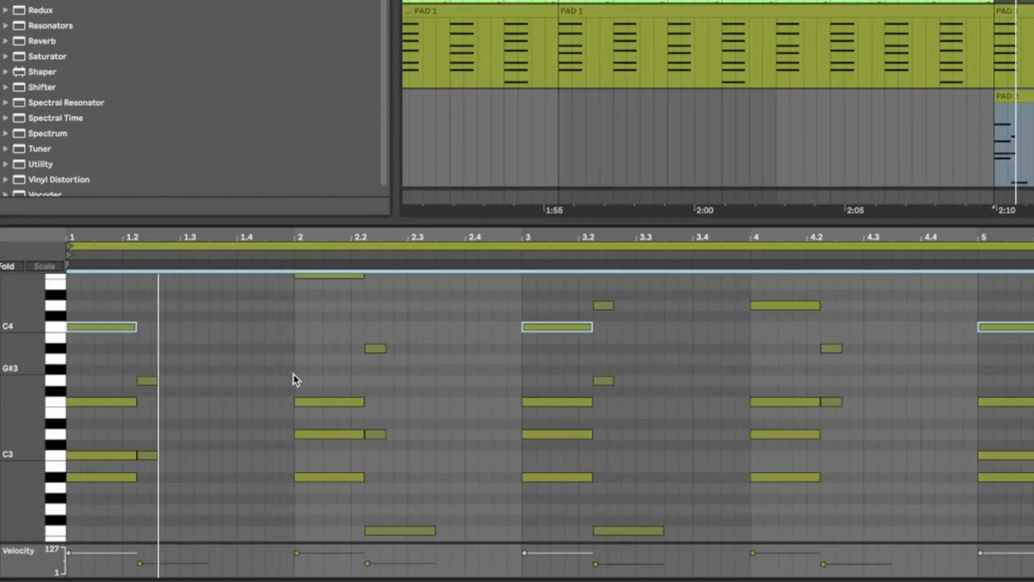
scroll(294, 373, "up", 2)
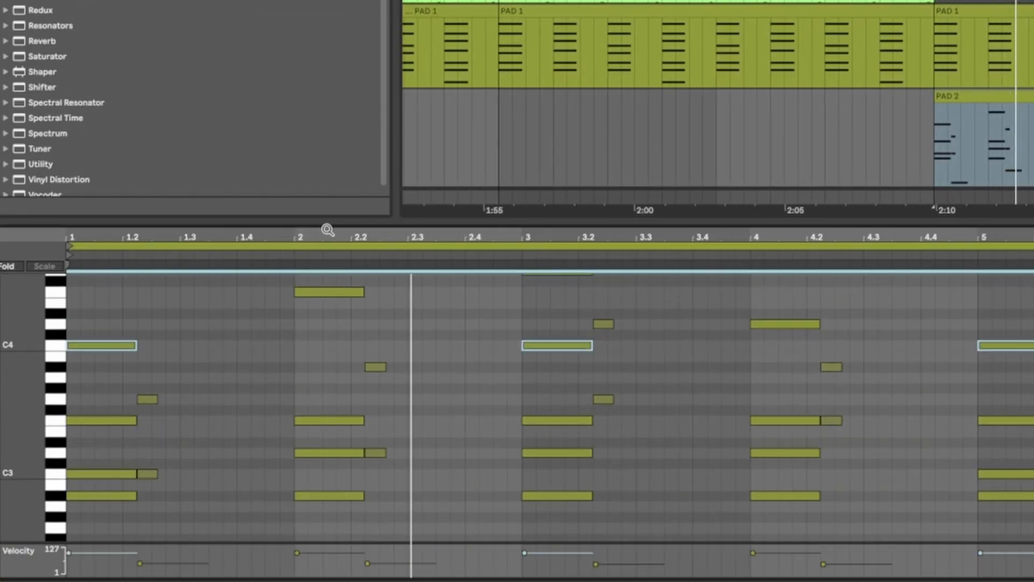
left_click_drag(333, 219, 335, 183)
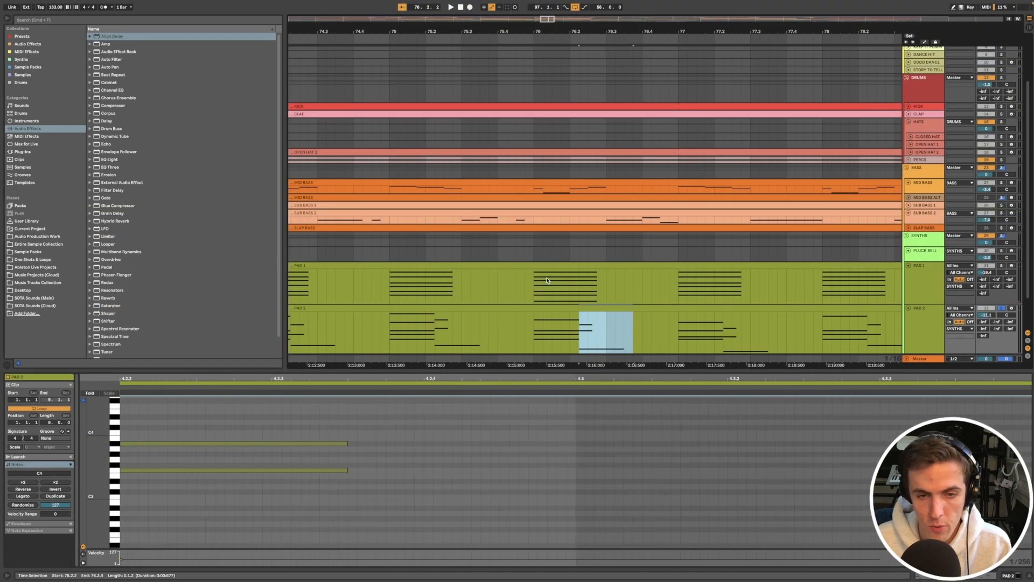
Step: Review the PAD 1 and PAD 2 clips within the whole arrangement and place the insert marker at bar 87
scroll(547, 290, "down", 4)
scroll(546, 287, "down", 3)
left_click(672, 267)
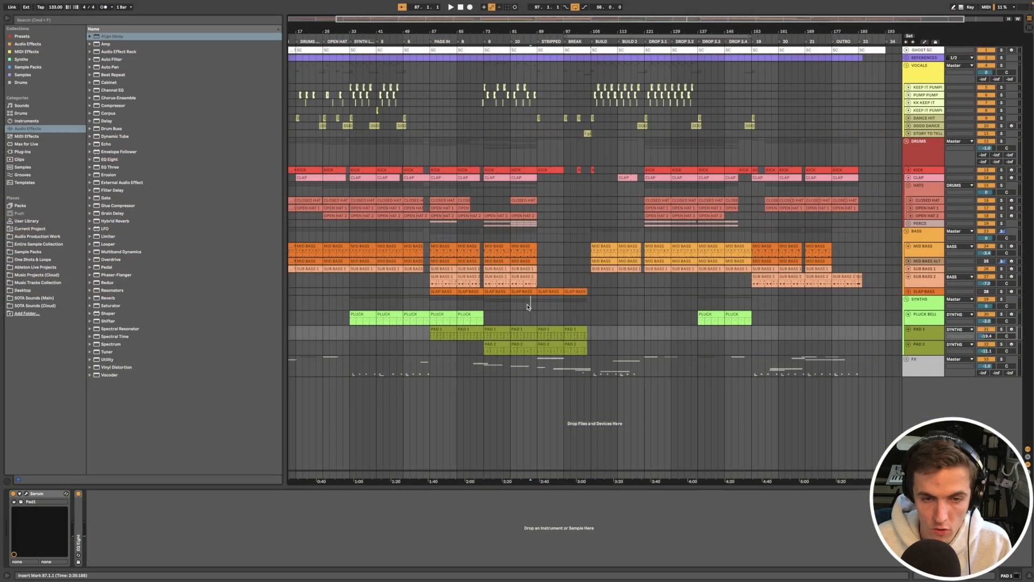
left_click(528, 307)
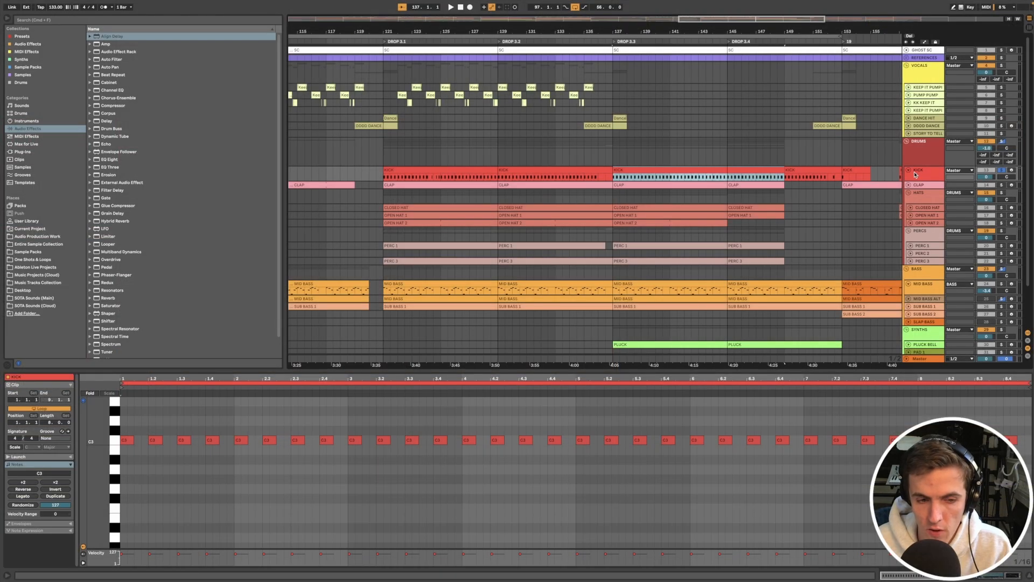
Step: Inspect the KICK, CLAP and OPEN HAT 1 tracks and their MIDI clips in the DROP 3 sections
left_click(916, 174)
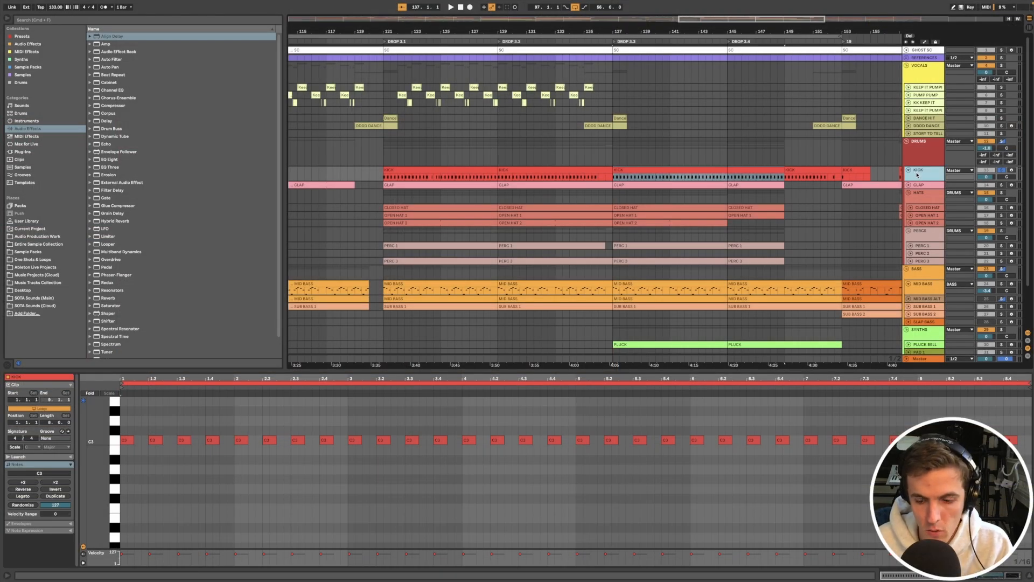
left_click(917, 186)
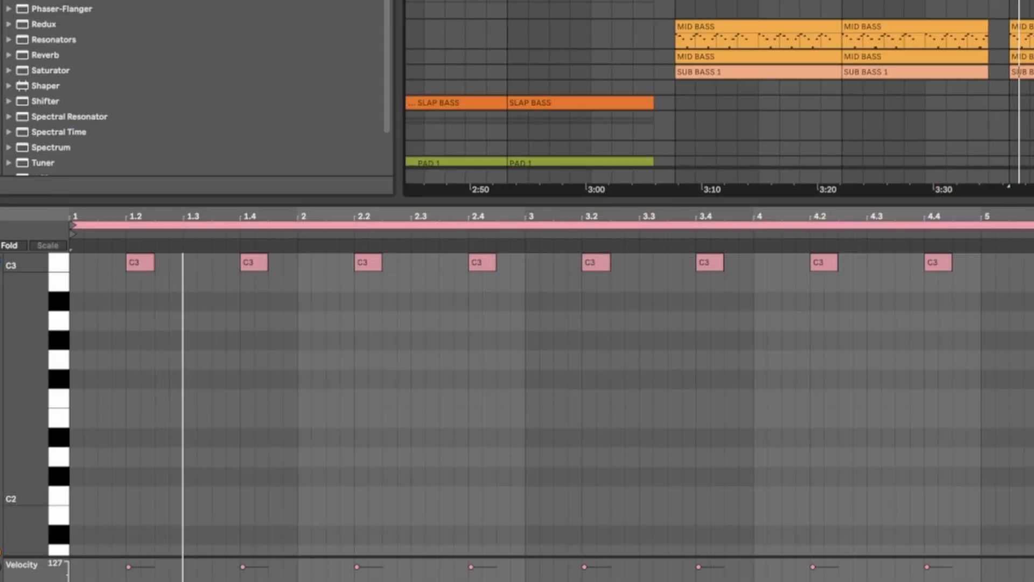
left_click(909, 185)
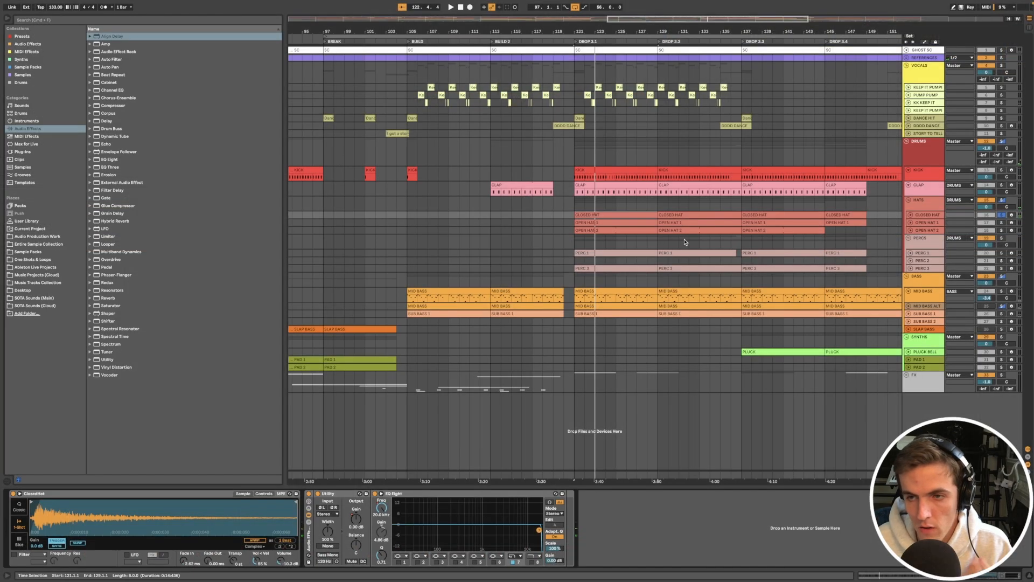
left_click(913, 223)
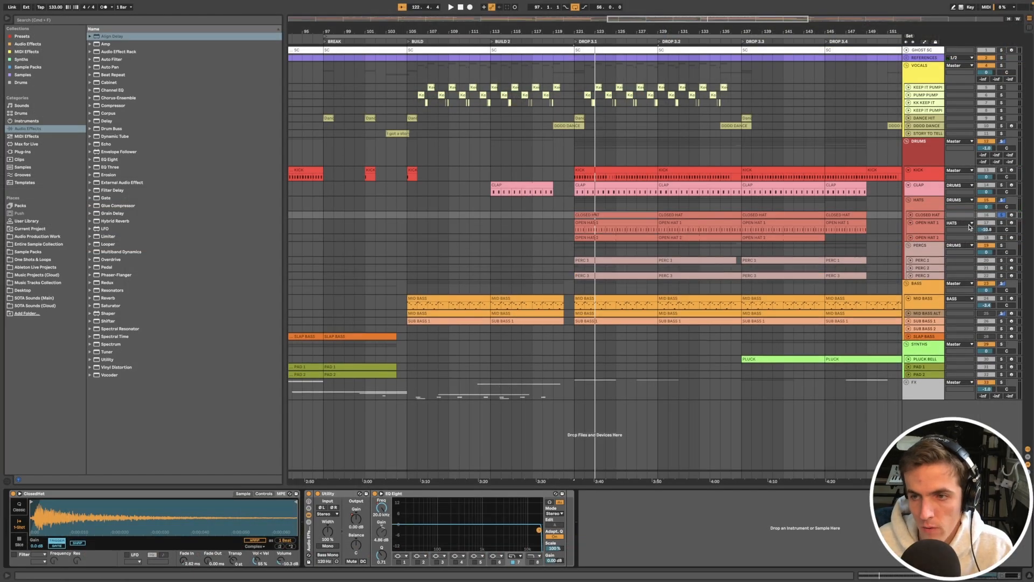
left_click(821, 222)
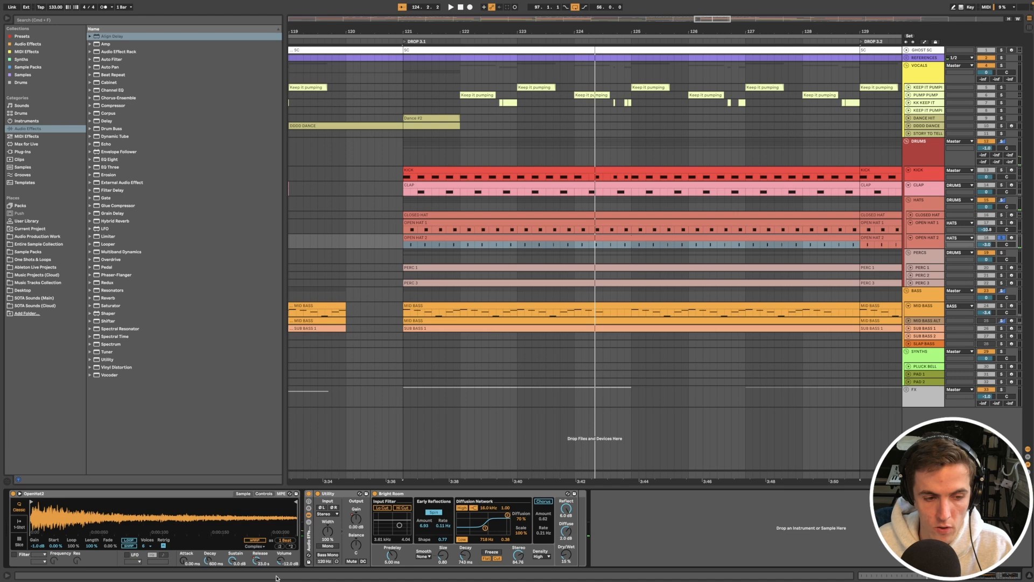
Step: Show the OPEN HAT 2 sampler's Release automation, examine it from PADS IN through section 9, and fold the track
right_click(257, 562)
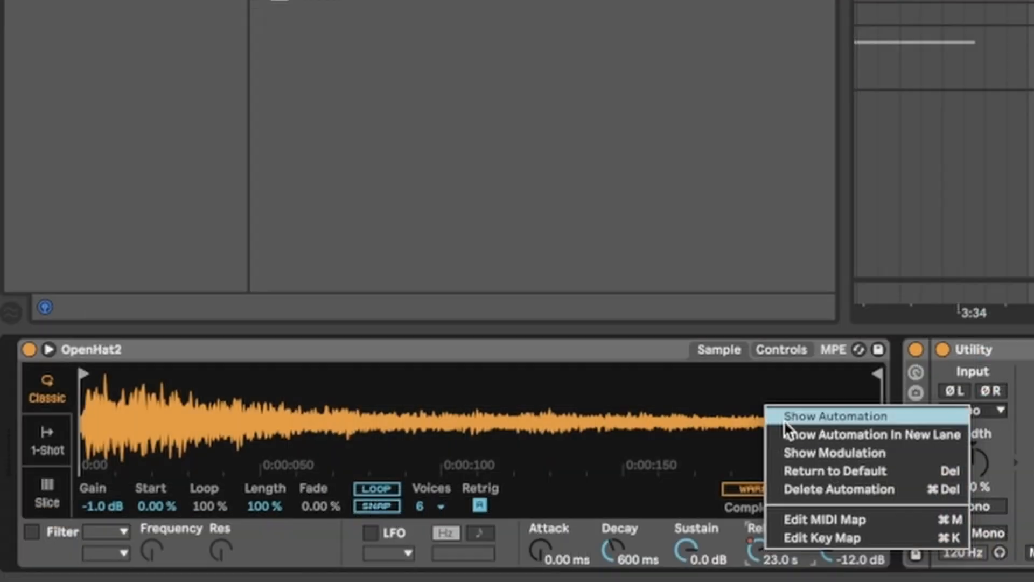
left_click(269, 519)
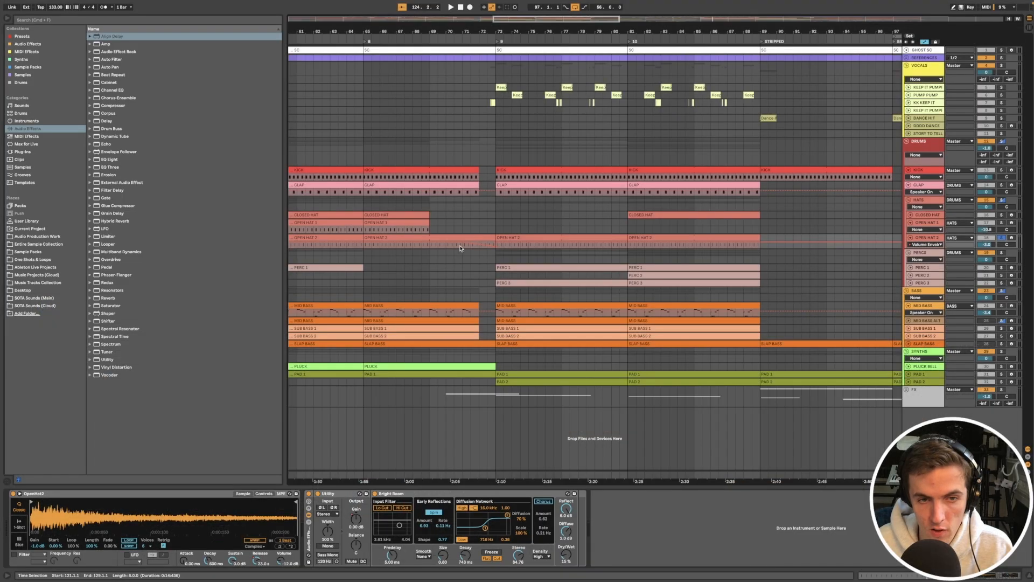
scroll(461, 247, "up", 4)
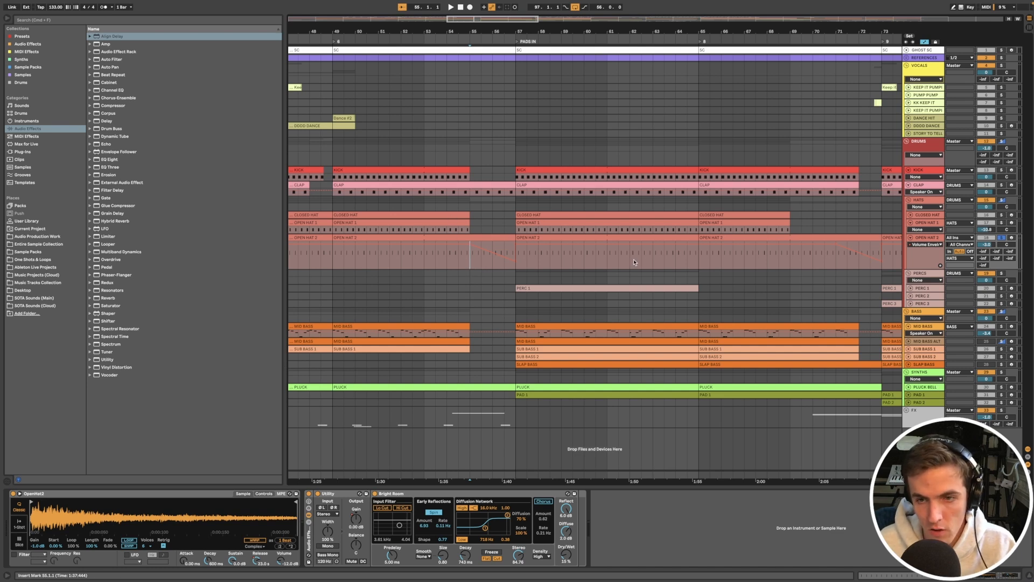
scroll(807, 259, "right", 5)
left_click(544, 273)
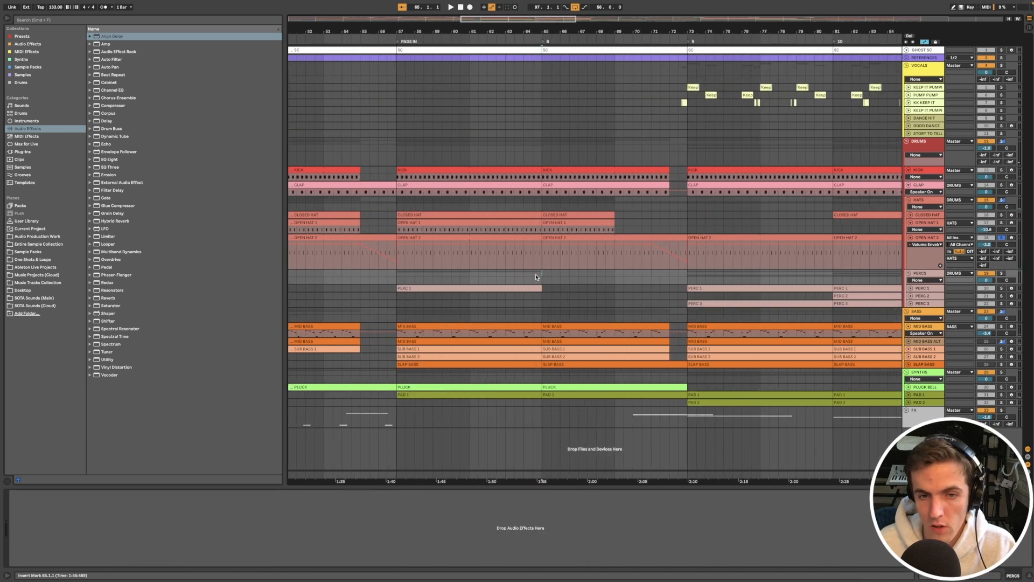
left_click(910, 238)
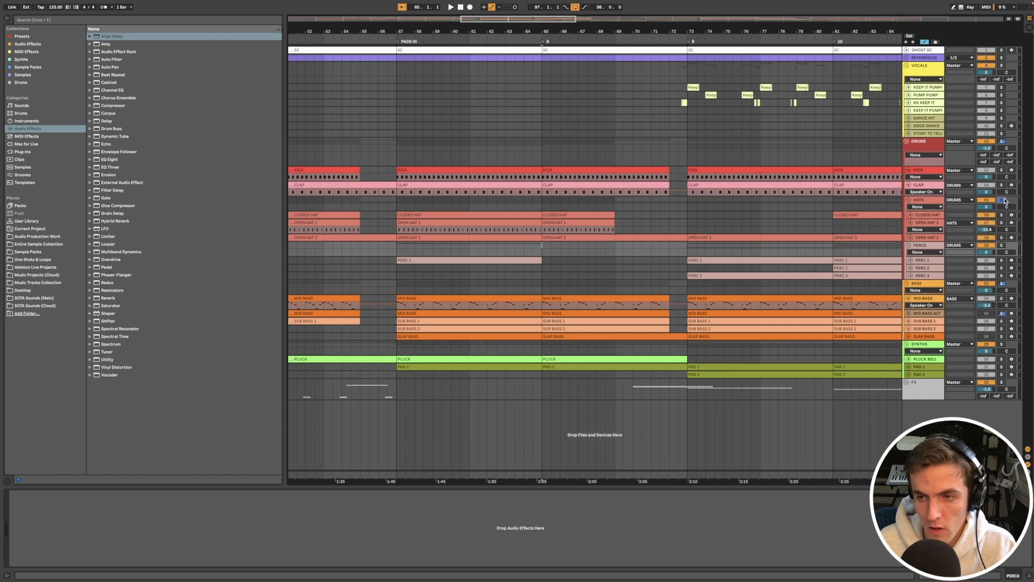
Step: Audition the soloed drum layers with the HATS group from bar 65
key("space")
scroll(617, 266, "down", 5)
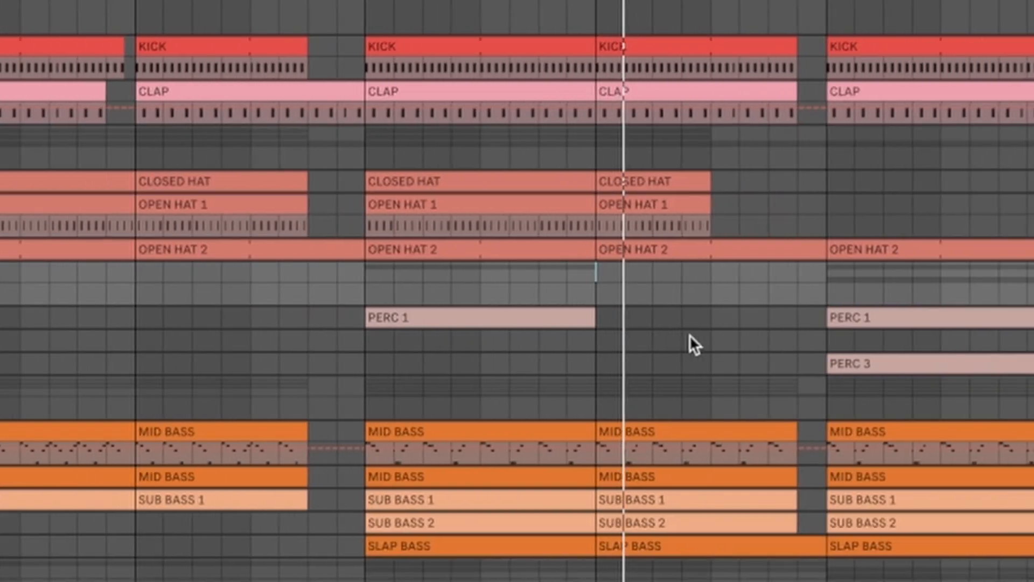
scroll(689, 334, "left", 5)
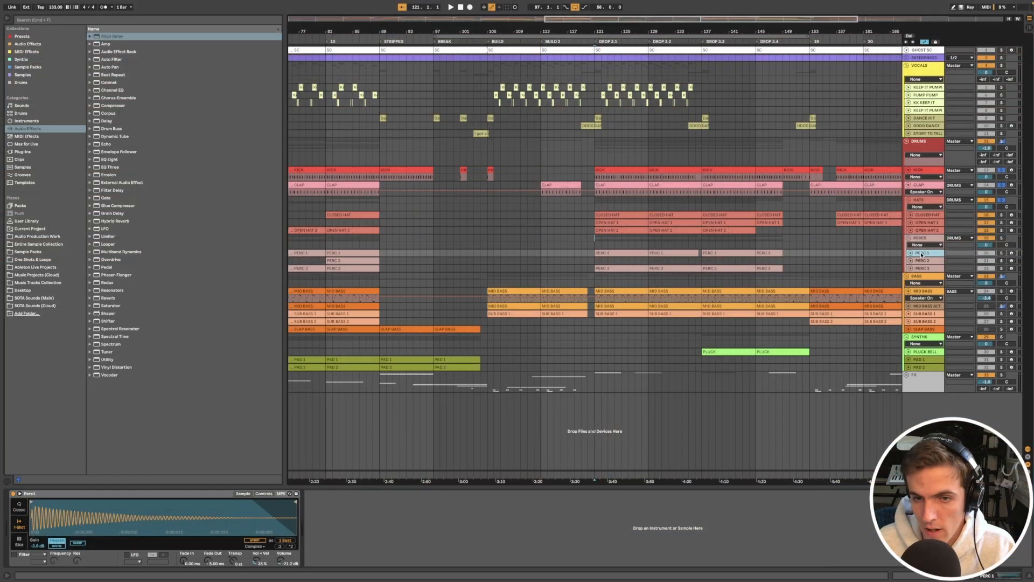
Step: Unfold the PERC 1 track and examine its MIDI notes at DROP 3.1, then review the percussion clips around bar 81
left_click(910, 253)
scroll(595, 284, "up", 8)
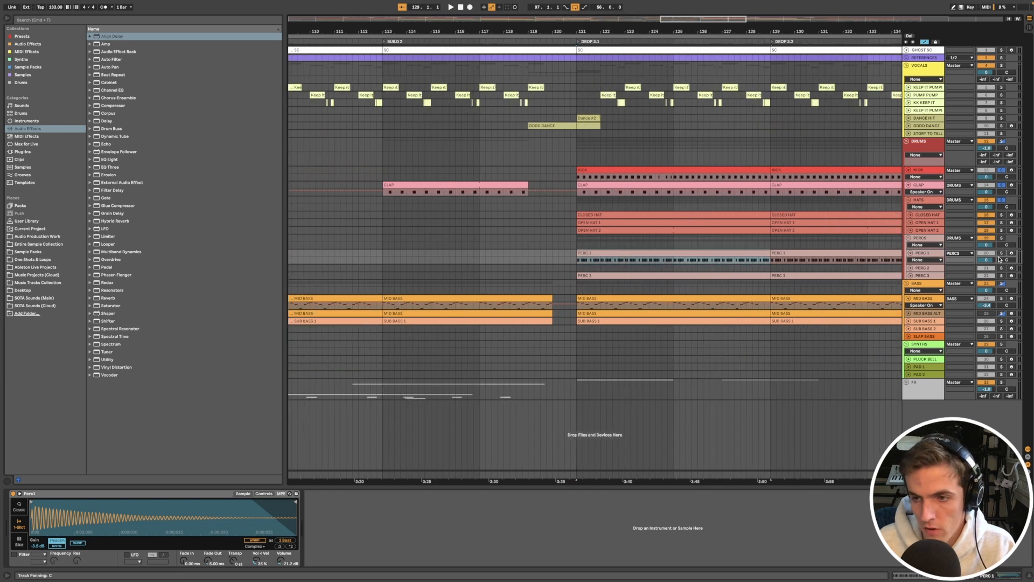
double_click(642, 260)
left_click_drag(105, 465, 129, 461)
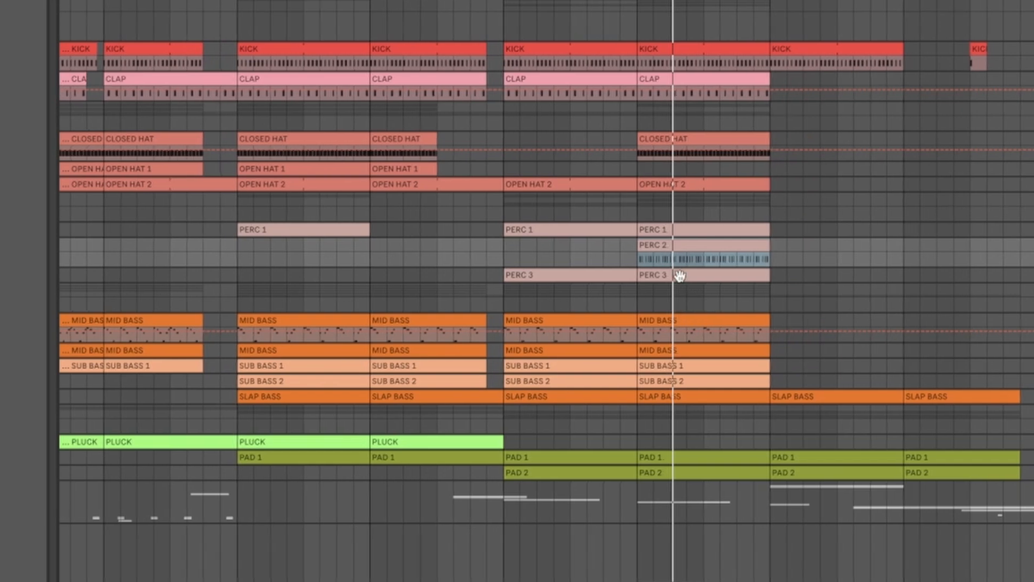
scroll(677, 269, "up", 3)
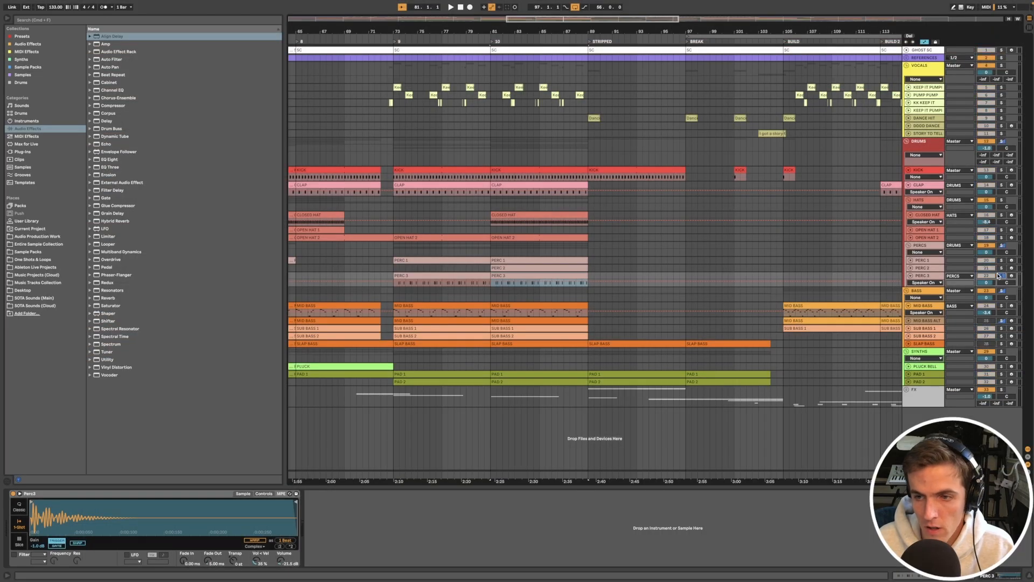
Step: Examine the PERC 3 clip's MIDI notes and audition the percussion layers in section 10 from bar 81
left_click(452, 275)
scroll(453, 275, "up", 6)
scroll(457, 274, "down", 4)
key("a")
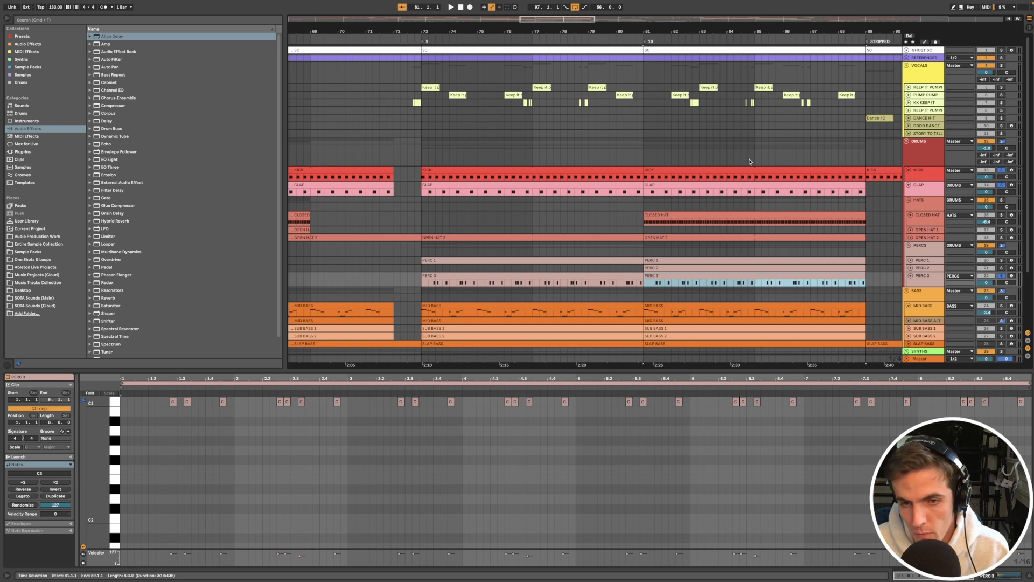
scroll(645, 212, "right", 1)
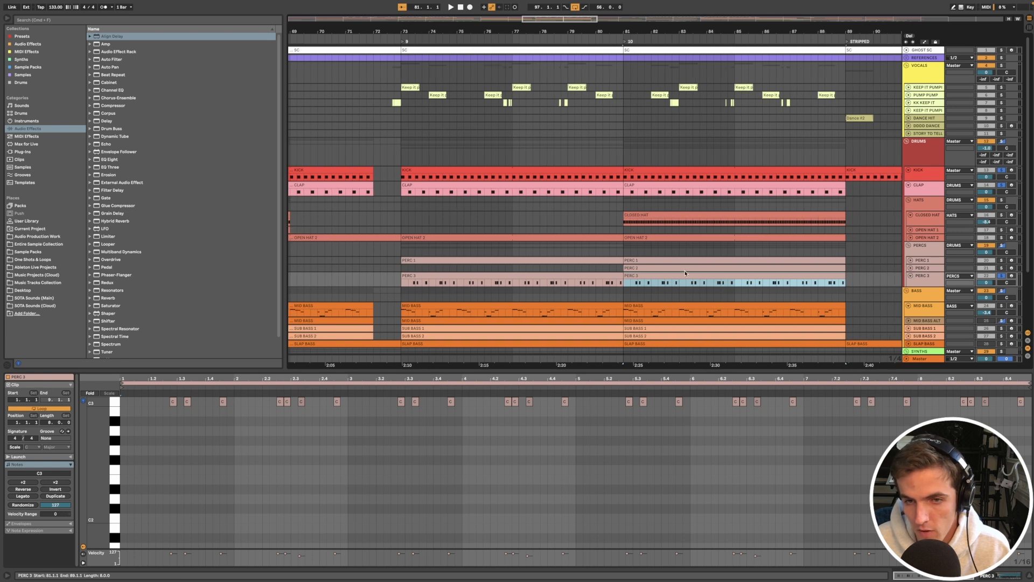
scroll(684, 271, "right", 1)
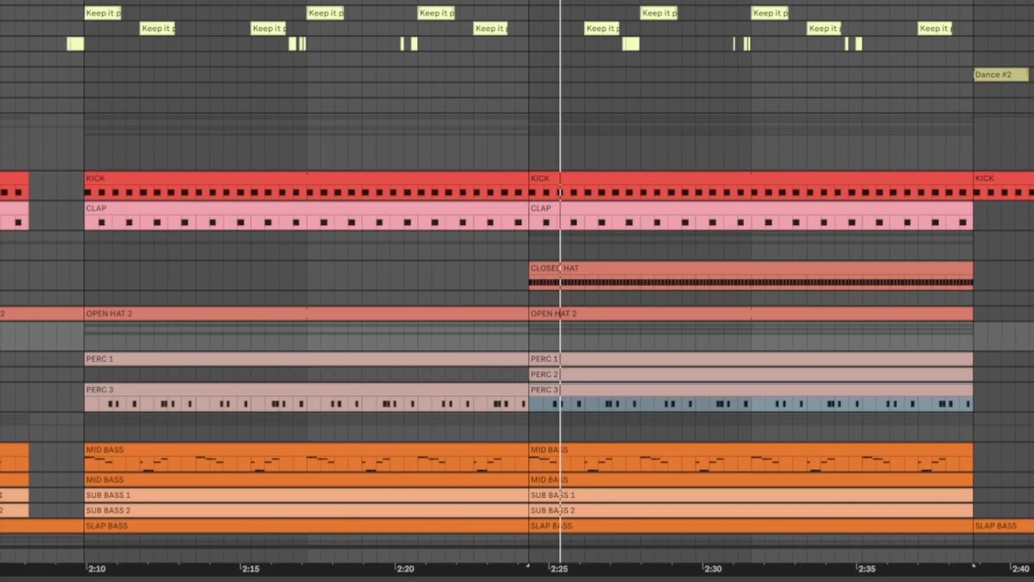
Step: Unfold the FX group and survey its effect clips across the arrangement into the STRIPPED and BREAK sections
key("u")
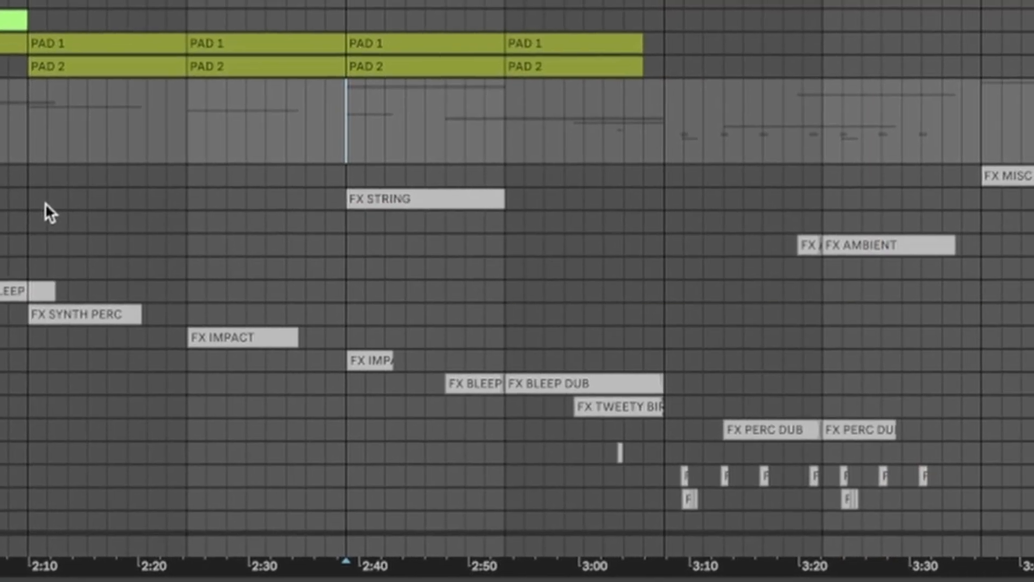
scroll(54, 203, "down", 2)
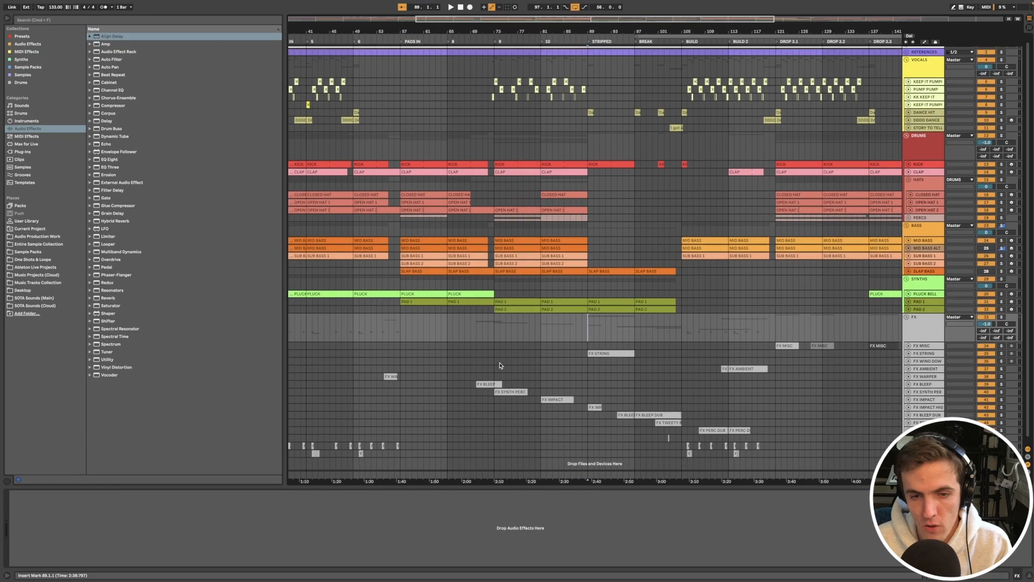
scroll(2, 214, "left", 5)
scroll(1, 216, "right", 2)
scroll(505, 360, "right", 5)
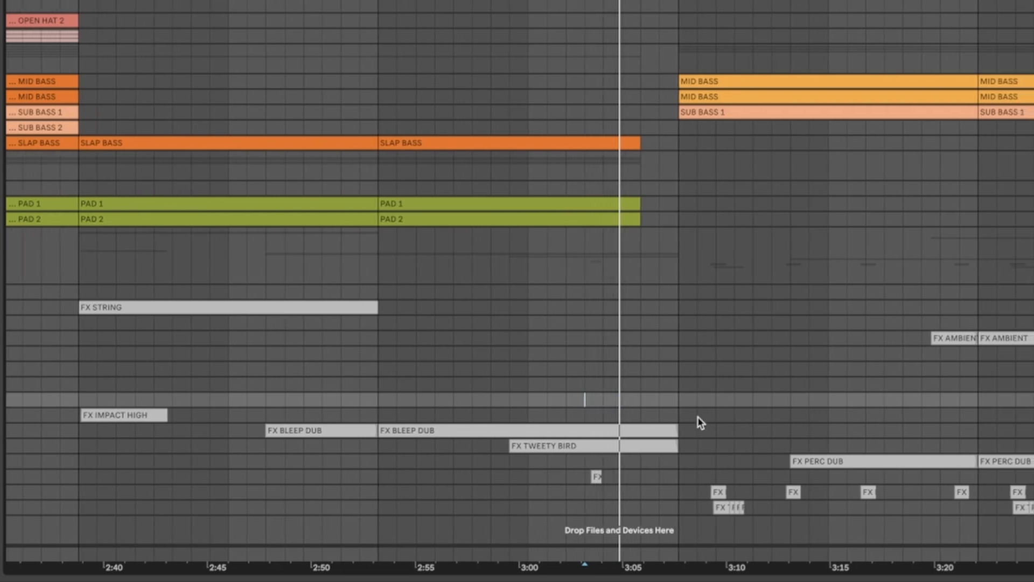
Step: Audition the FX NOISE and FX TEXTURE clips at the start of the BUILD section
left_click(701, 415)
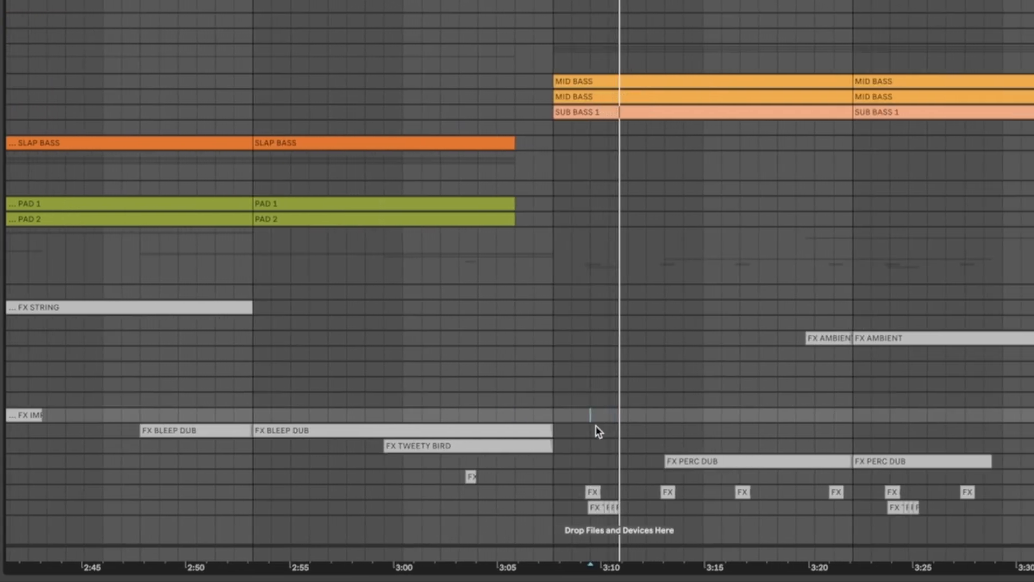
scroll(596, 426, "up", 10)
scroll(596, 427, "down", 2)
scroll(596, 428, "down", 8)
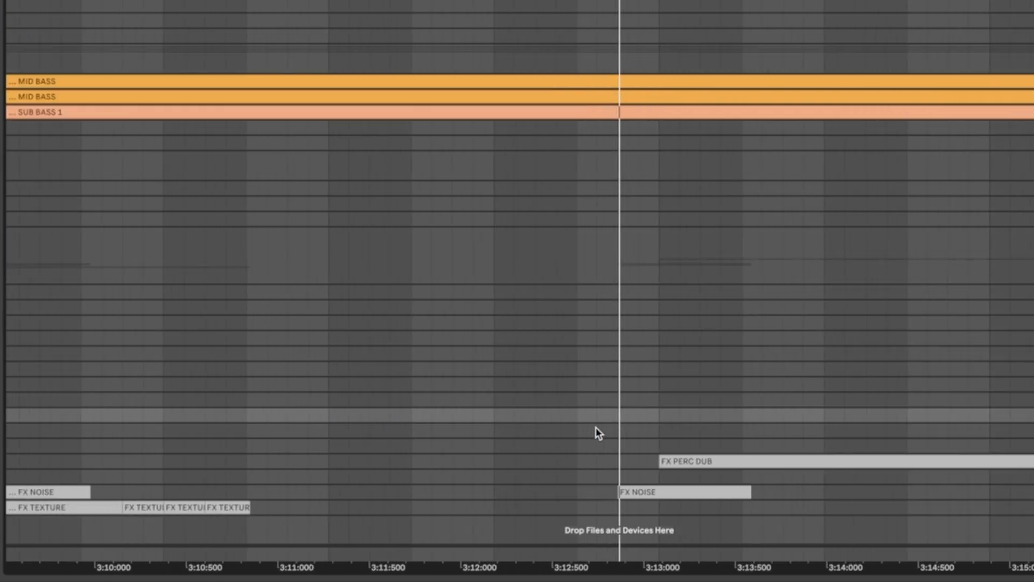
Step: Audition the FX AMBIENT, FX PERC DUB and FX NOISE clips from late BUILD through BUILD 2 into DROP 3.1
left_click(714, 425)
left_click(746, 393)
scroll(745, 394, "down", 3)
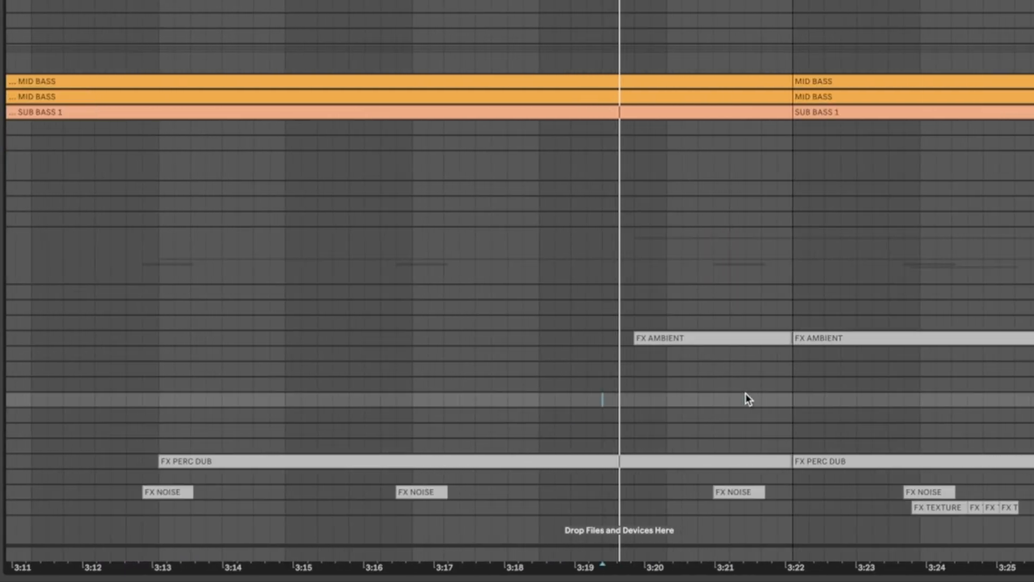
scroll(683, 385, "down", 1)
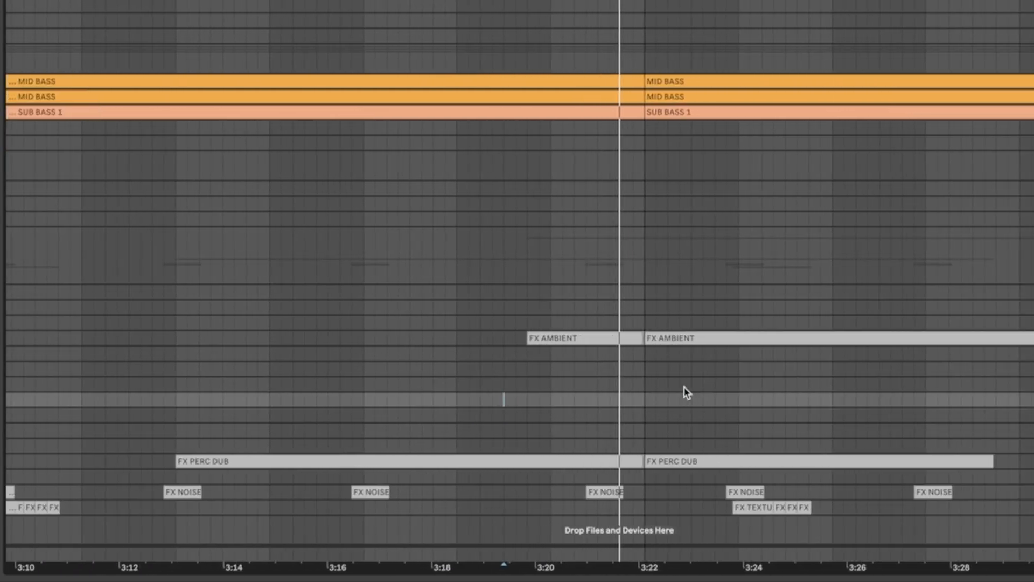
scroll(680, 387, "down", 2)
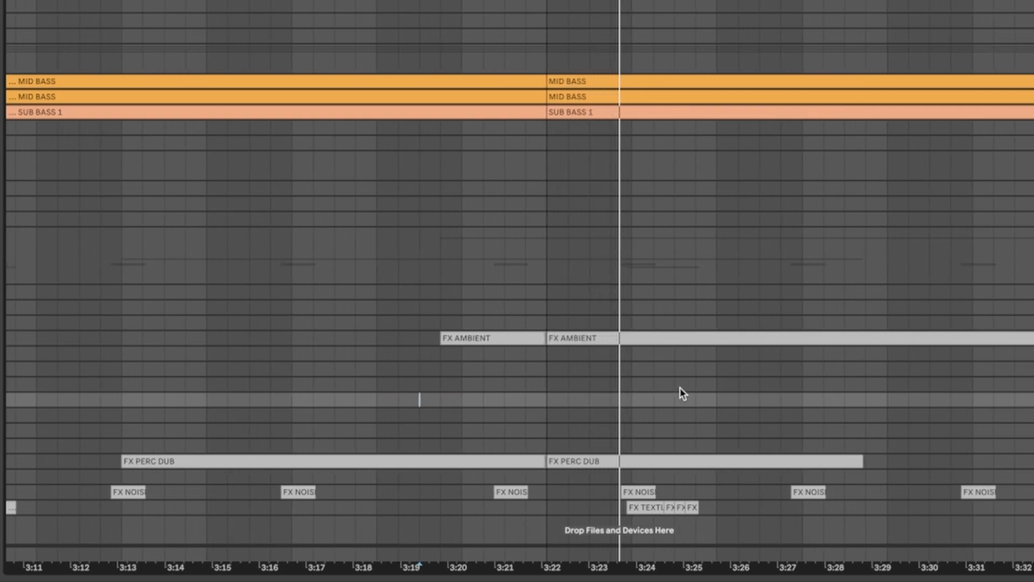
scroll(680, 386, "down", 1)
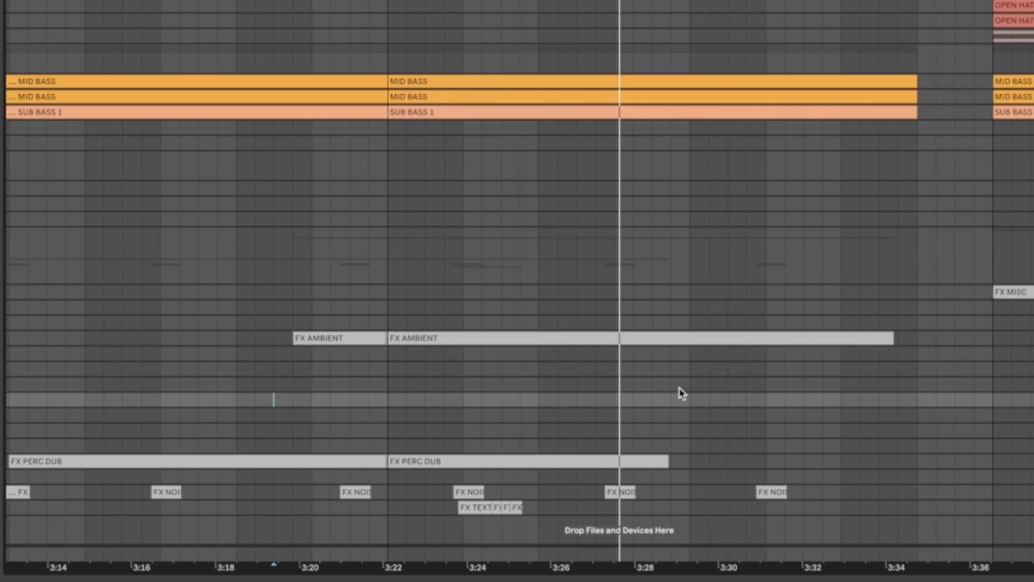
scroll(679, 386, "down", 10)
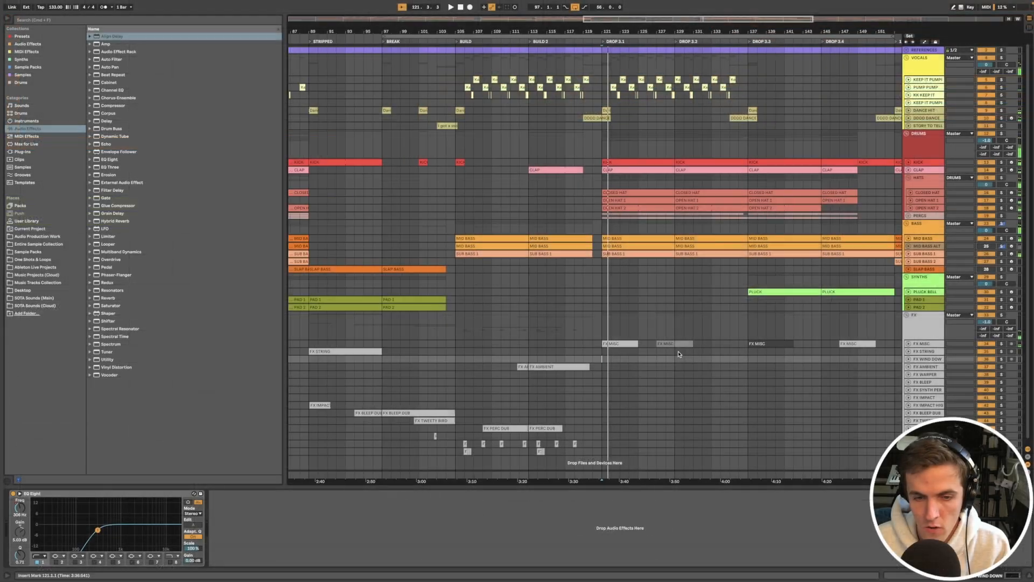
scroll(678, 354, "down", 3)
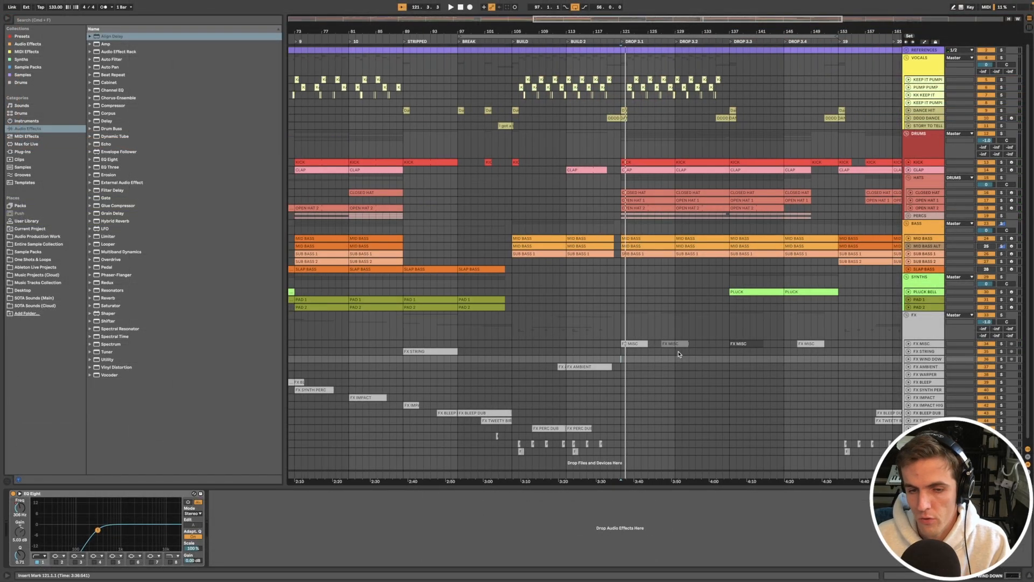
Step: Audition the FX STRING clip in the STRIPPED section and the FX AMBIENT clips leading into BUILD 2
left_click(564, 383)
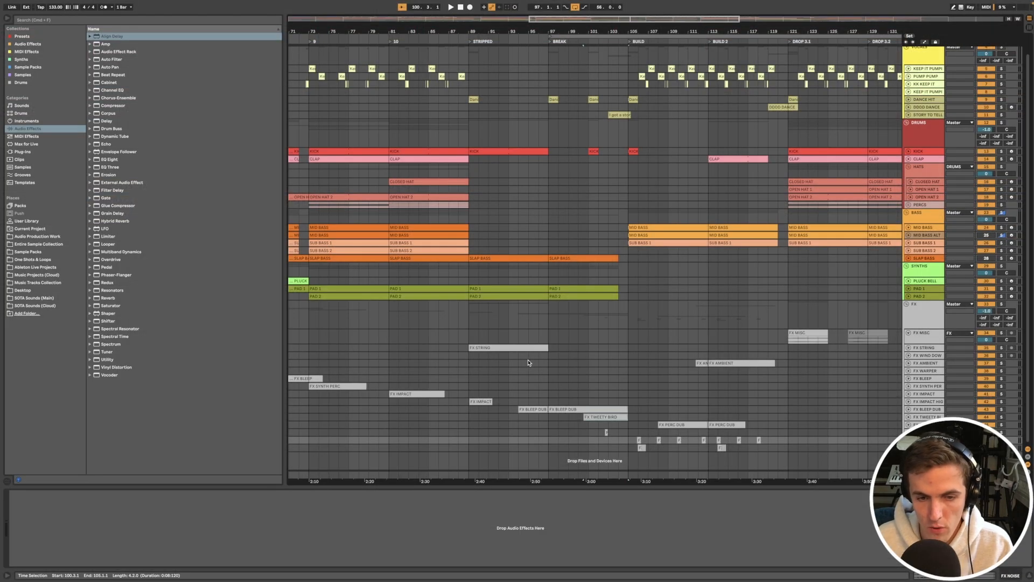
scroll(528, 362, "left", 2)
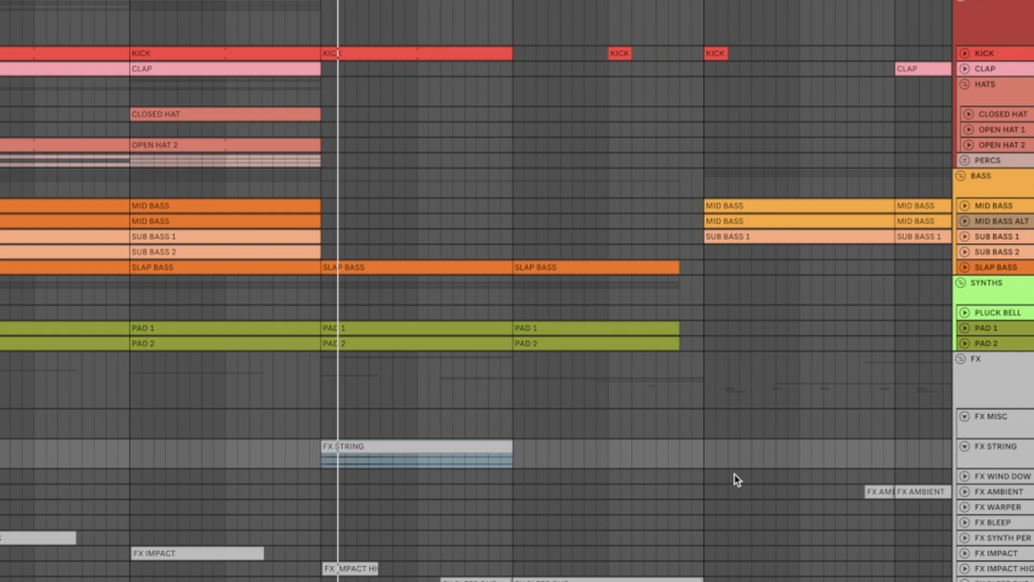
scroll(734, 474, "right", 4)
scroll(733, 473, "right", 10)
left_click(556, 419)
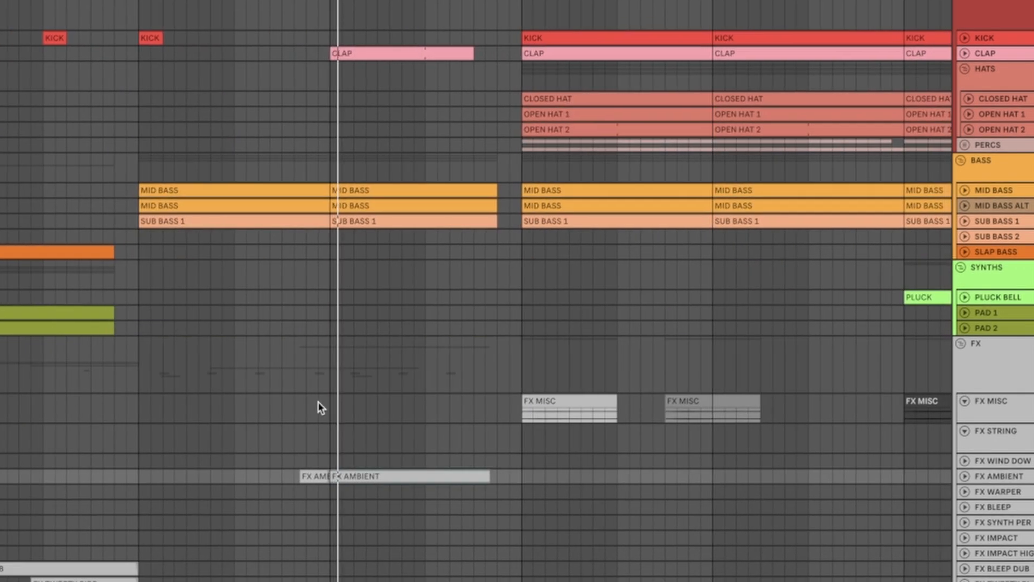
left_click(287, 440)
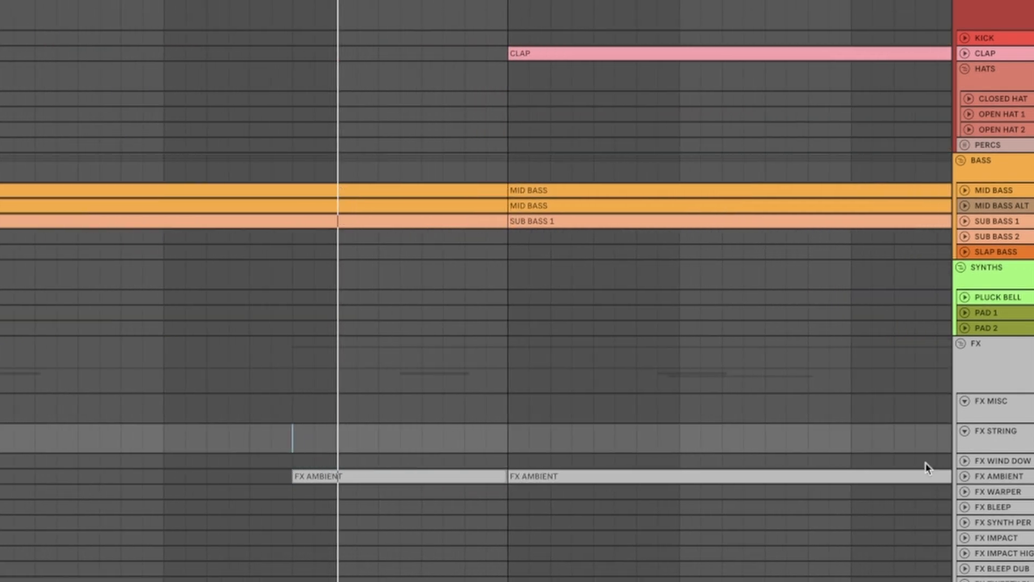
left_click(962, 476)
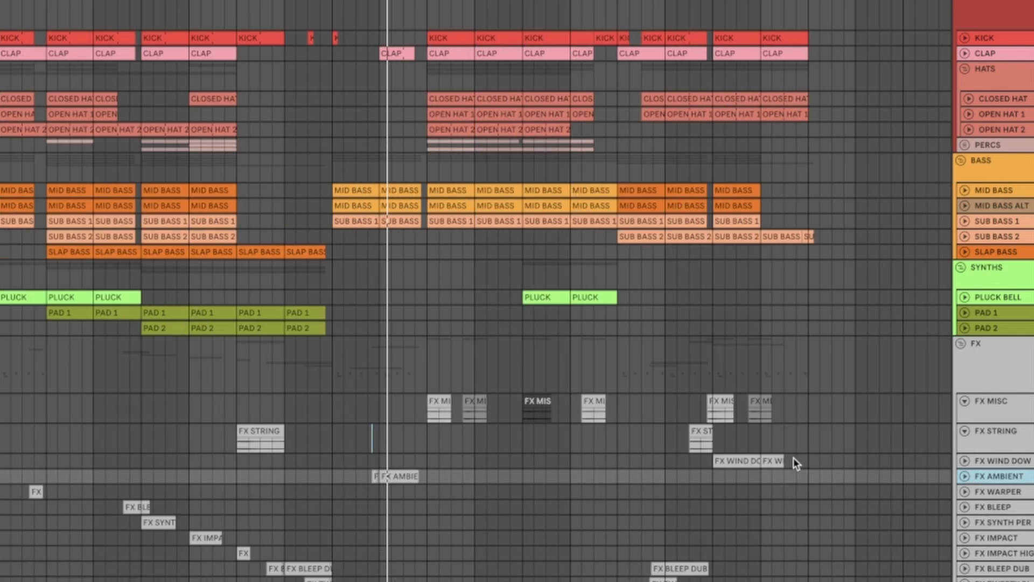
Step: Audition the wind-down effect near the track's end from the start of its first clip
left_click(712, 461)
key("space")
key("space")
key("plus")
key("plus")
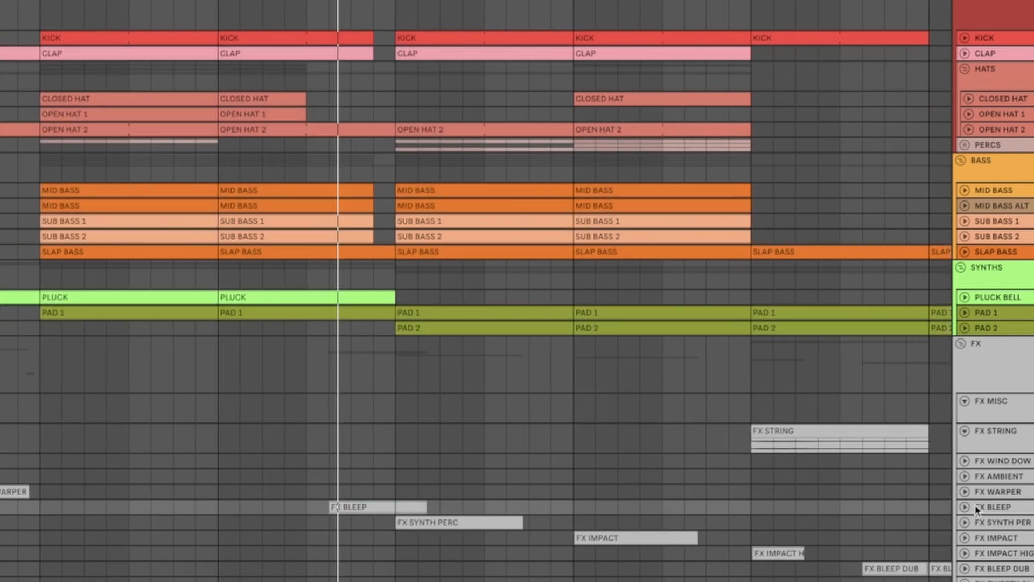
Step: Unfold the FX BLEEP and FX SYNTH PERC tracks and audition their clips around the start of section 9
left_click(965, 508)
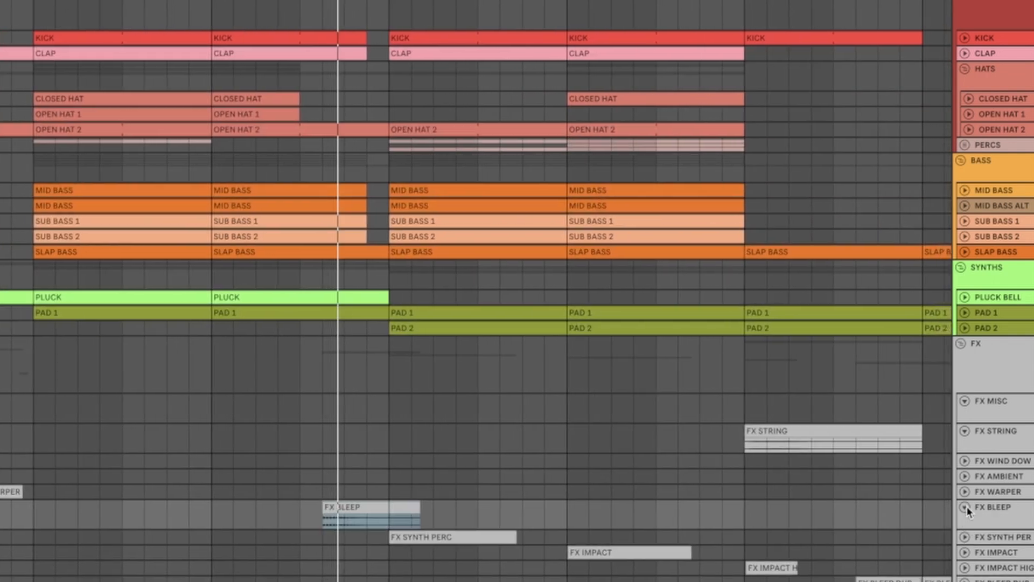
left_click(428, 539)
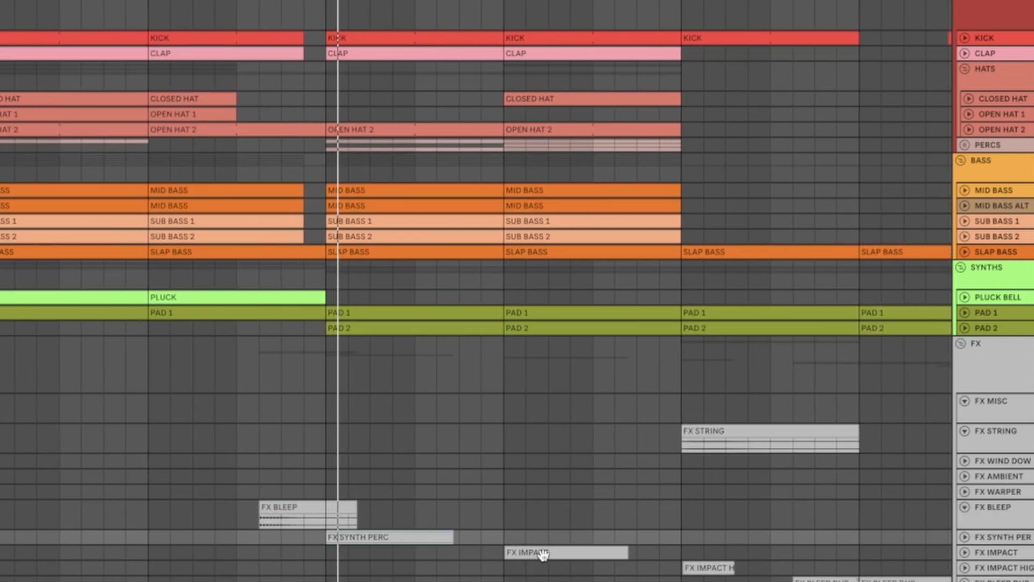
left_click(964, 537)
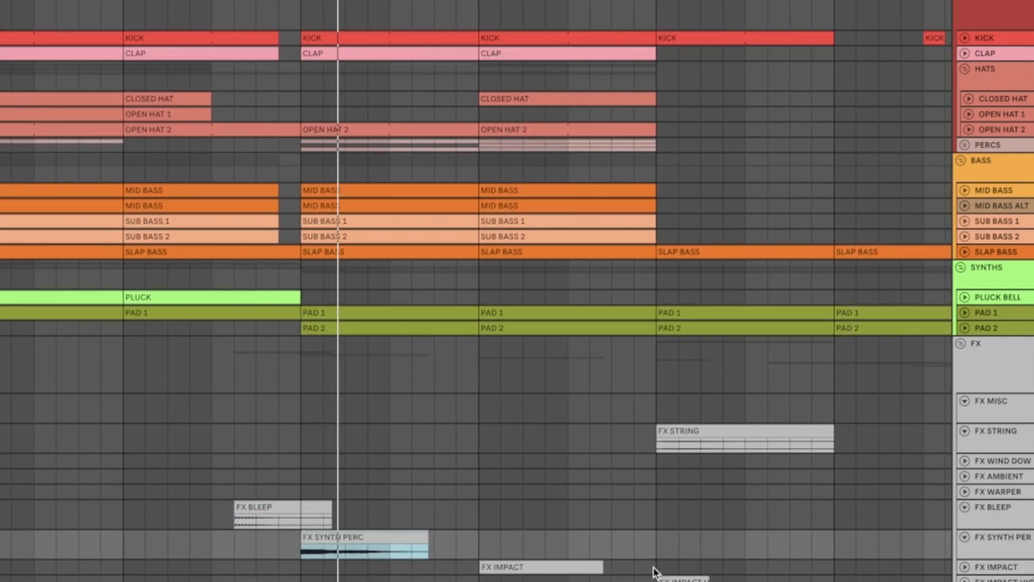
Step: Unfold the FX IMPACT track, audition its clip at section 10, and go to the high impact clip at STRIPPED
scroll(636, 565, "down", 1)
scroll(548, 547, "right", 1)
left_click(521, 548)
left_click(546, 539)
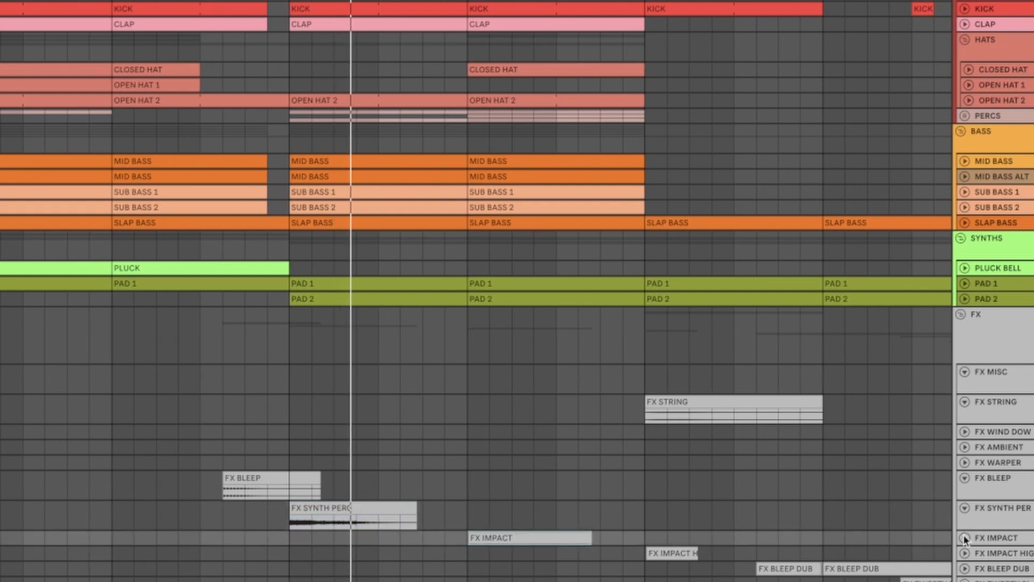
left_click(965, 537)
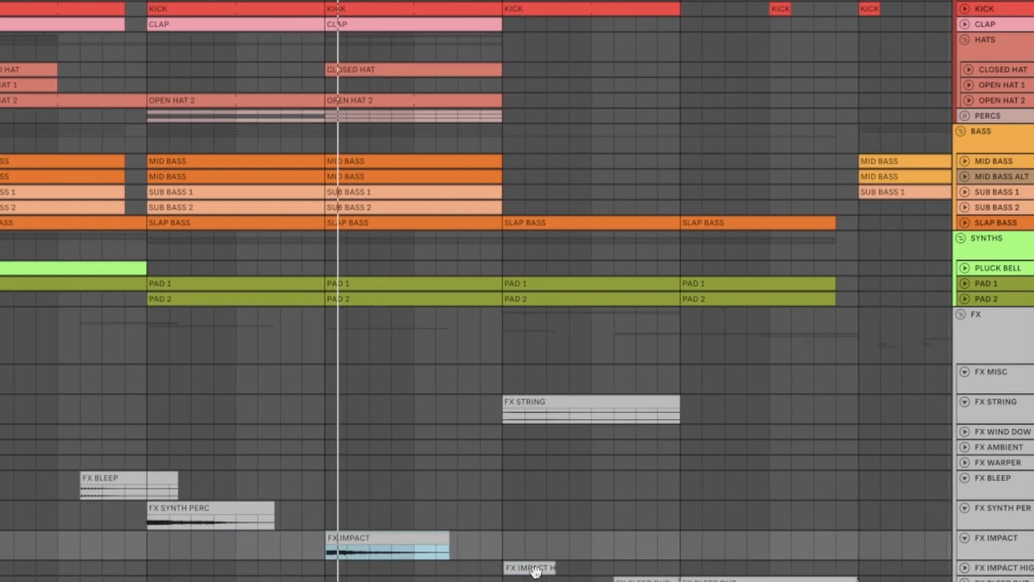
left_click(531, 568)
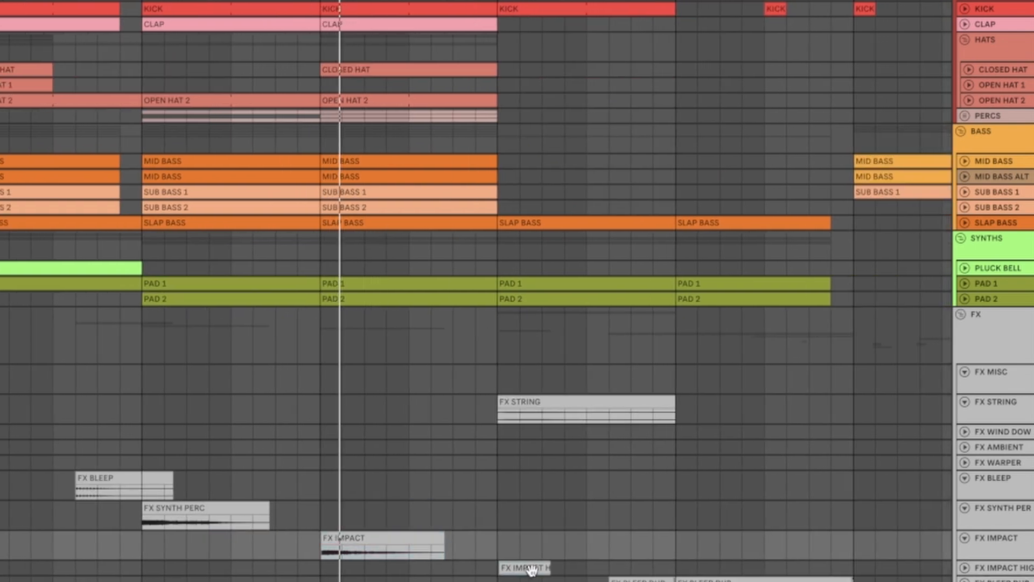